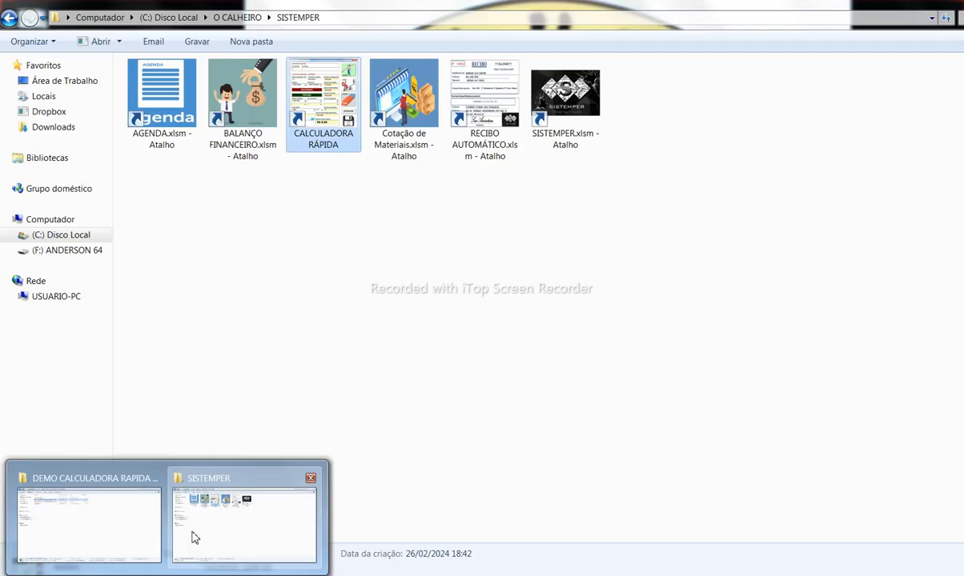
Step: Bring up the SISTEMPER folder and select each of its six shortcuts in turn
left_click(194, 533)
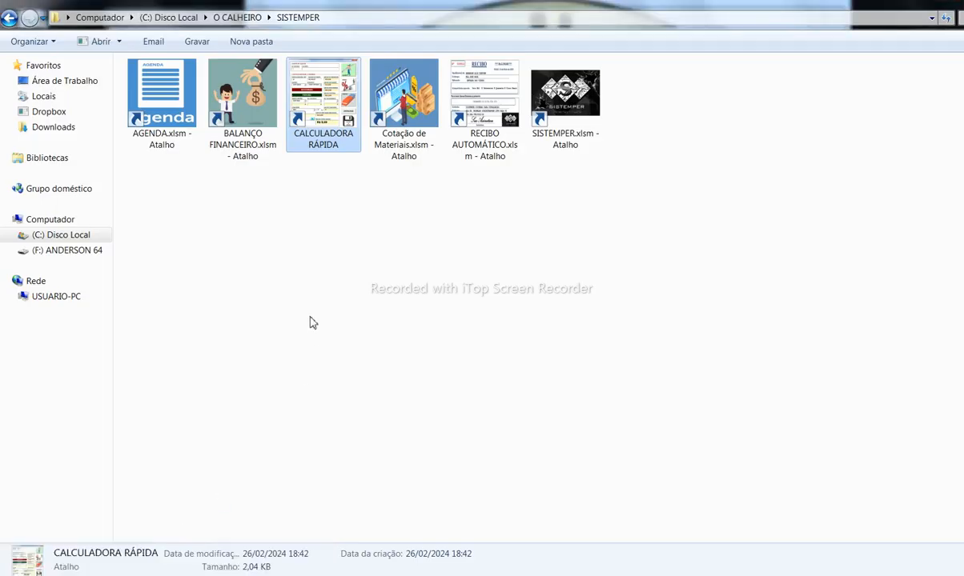
left_click(180, 145)
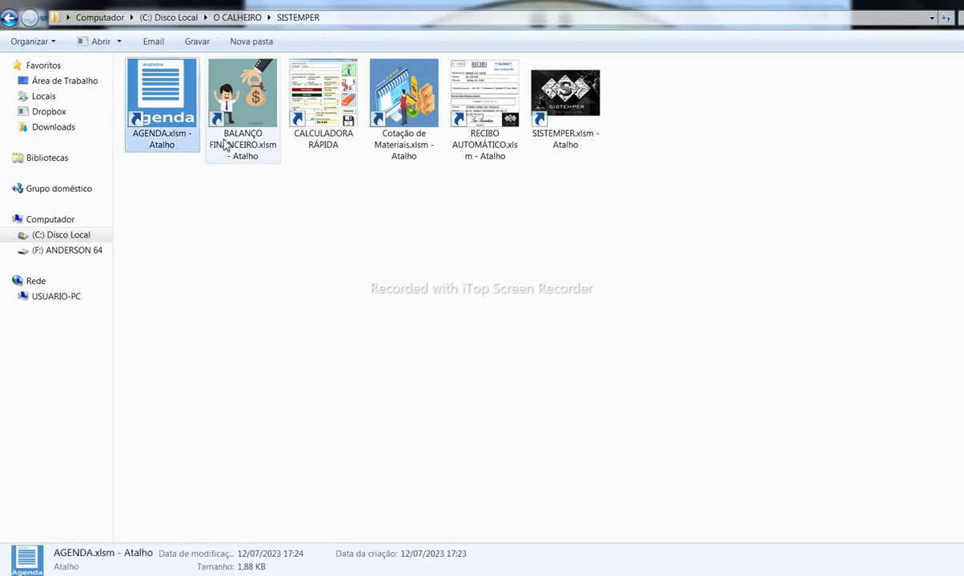
left_click(225, 144)
left_click(307, 145)
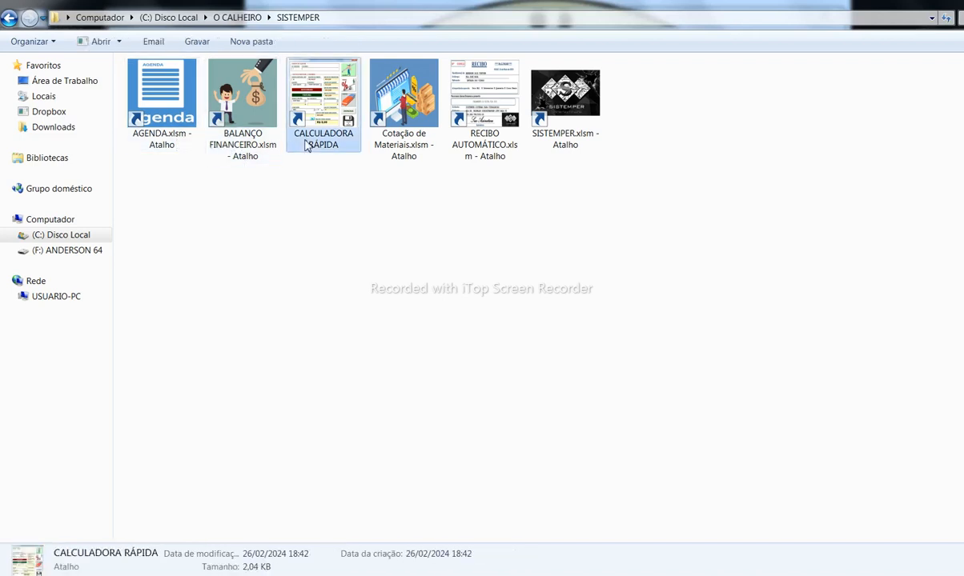
left_click(397, 146)
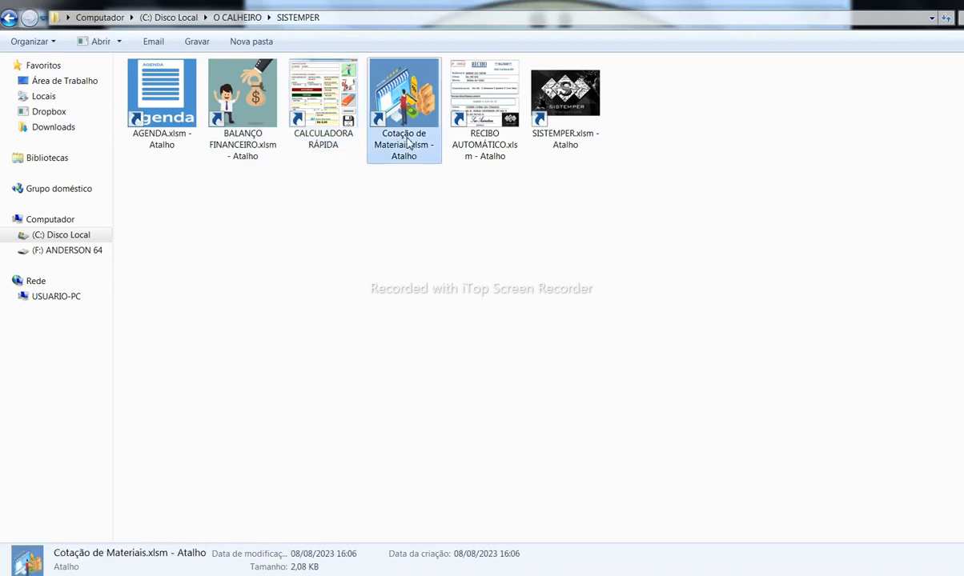
left_click(460, 142)
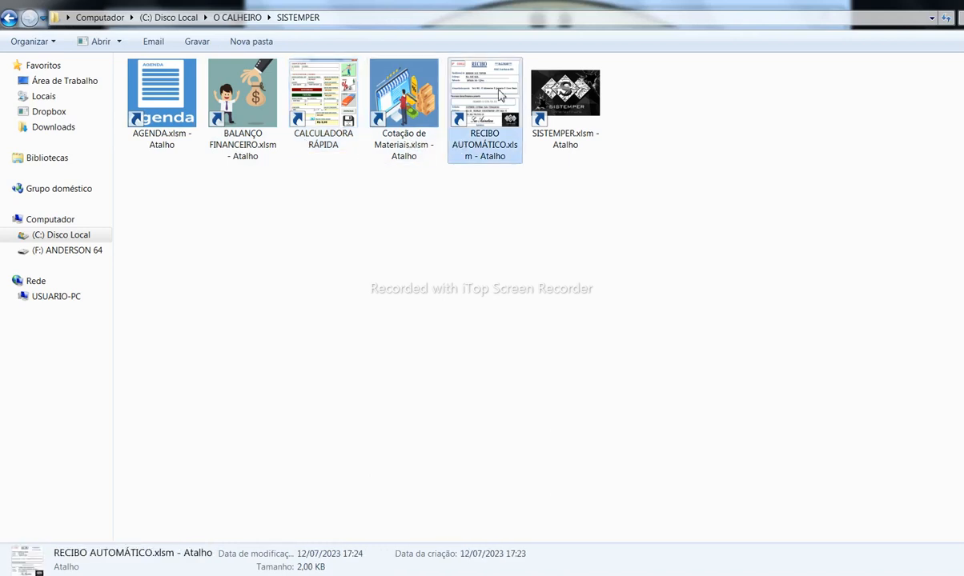
left_click(531, 122)
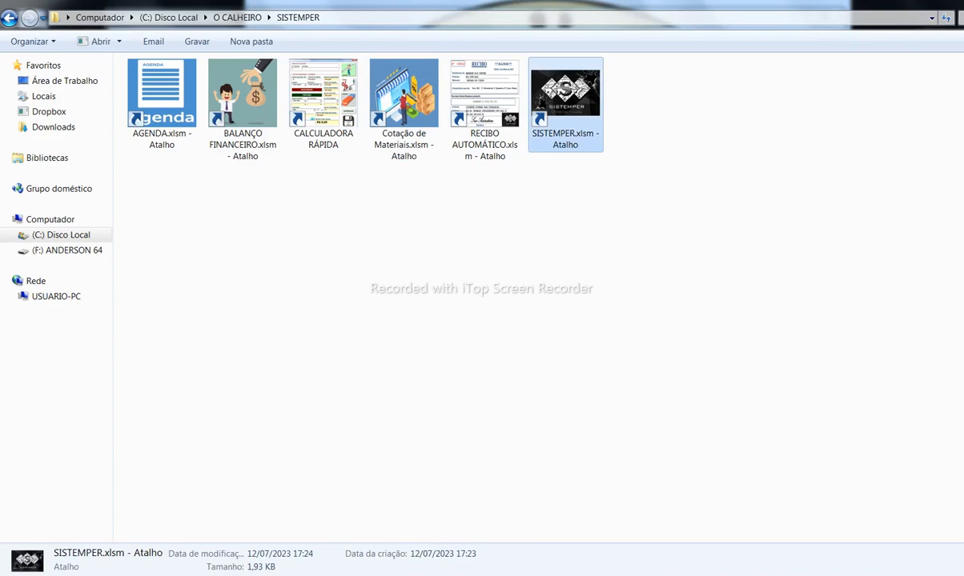
Step: Scroll through the PATRICK.pdf sample quote in Foxit Reader
left_click(424, 553)
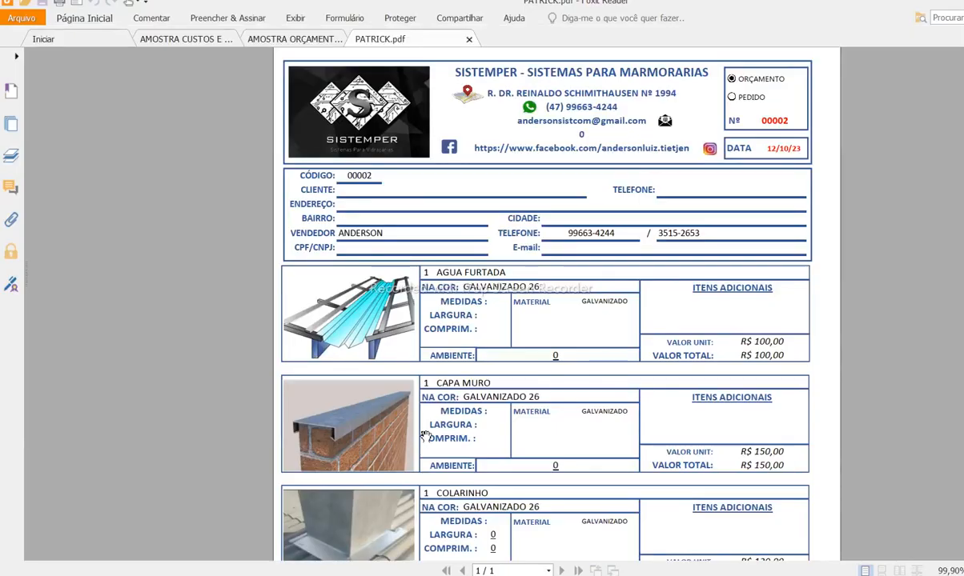
scroll(425, 436, "down", 4)
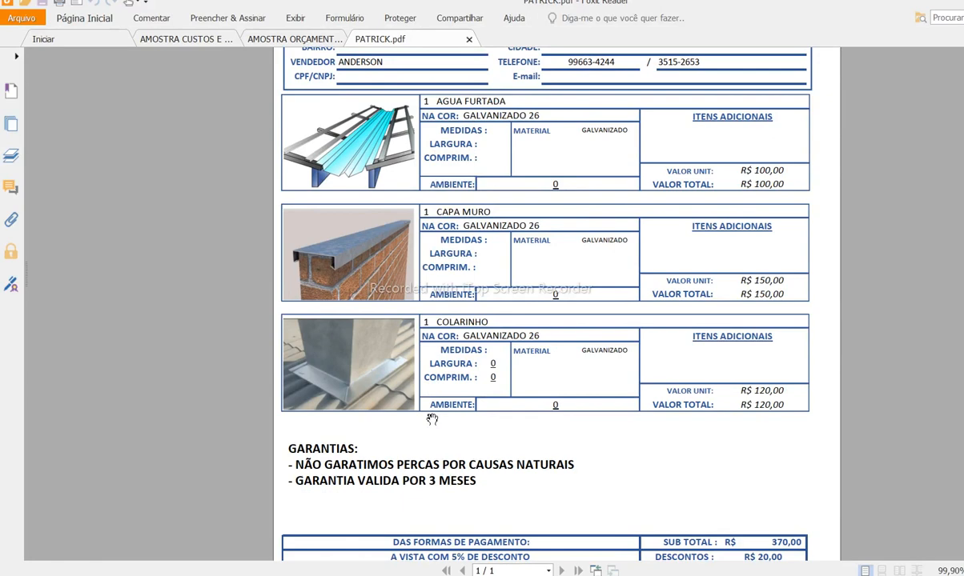
scroll(432, 419, "down", 1)
scroll(432, 418, "down", 2)
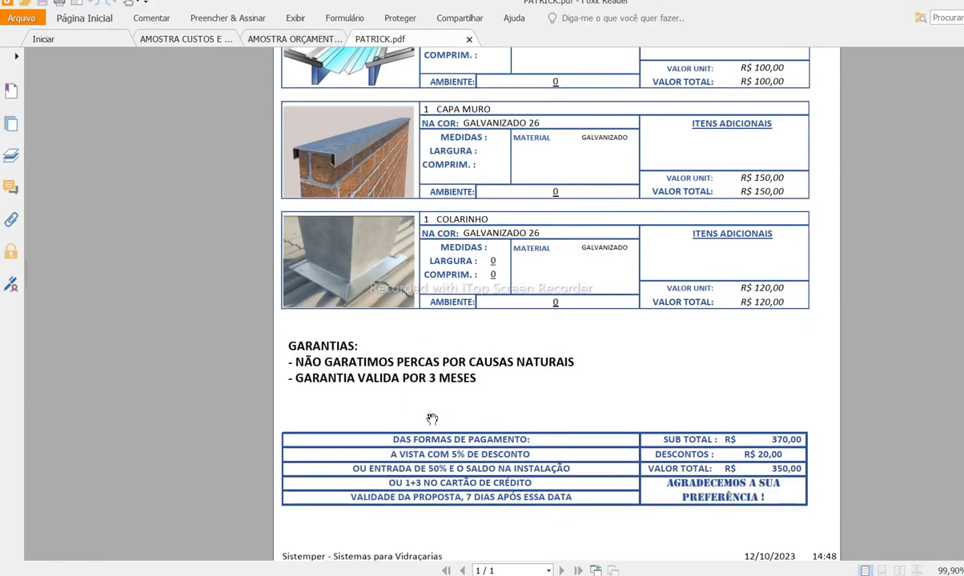
scroll(432, 419, "up", 7)
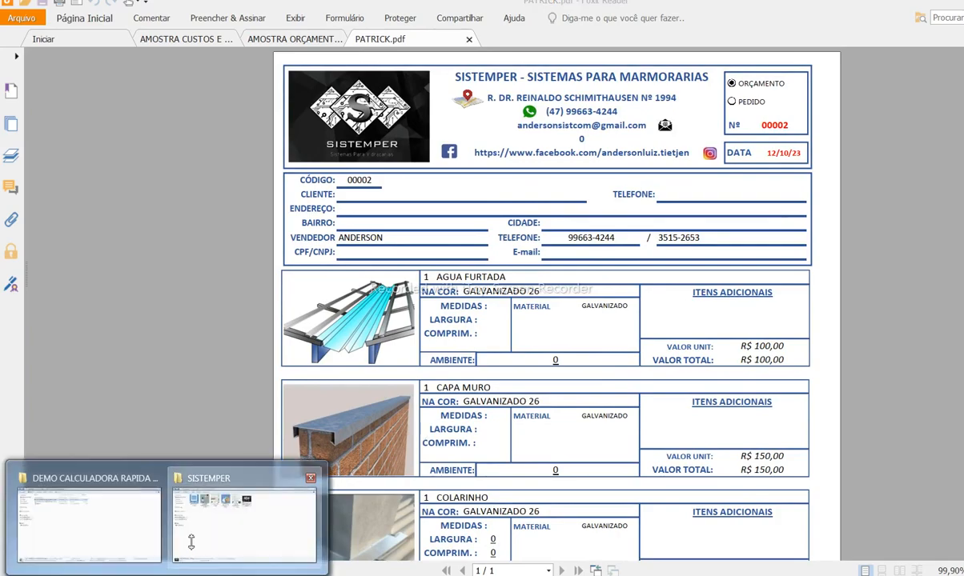
Step: Select and deselect the SISTEMPER folder shortcuts, then return to the PATRICK.pdf quote
left_click(179, 512)
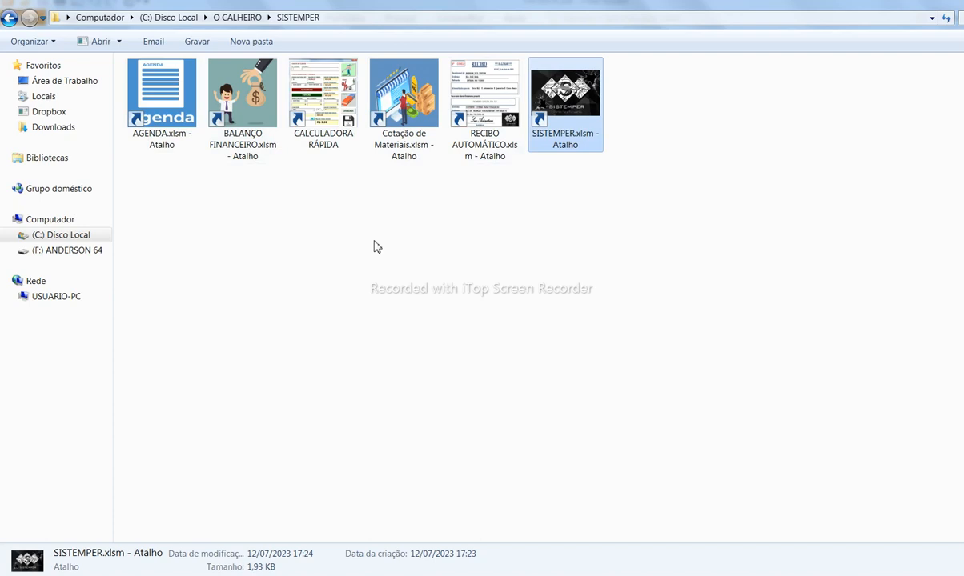
left_click(247, 209)
left_click(161, 144)
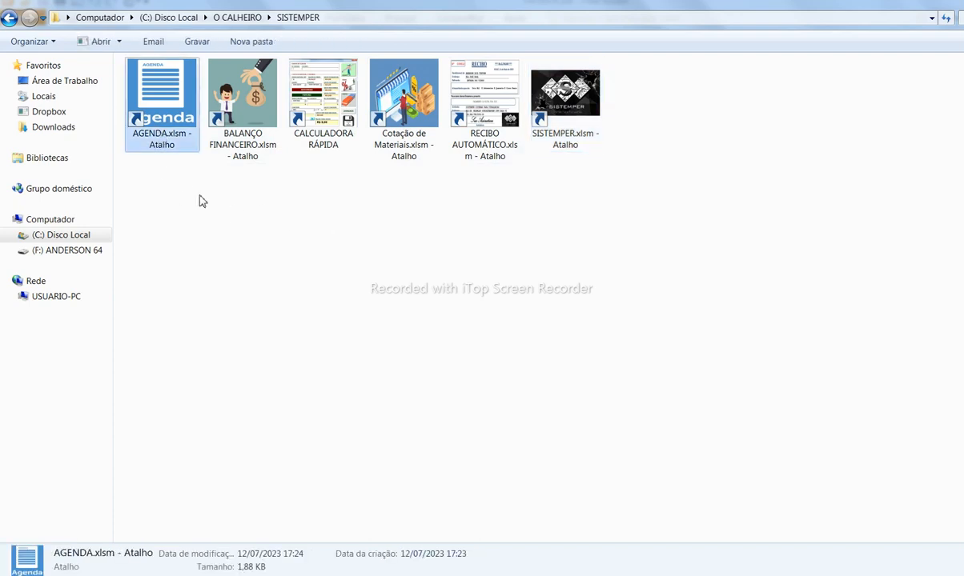
left_click(158, 207)
left_click_drag(138, 193, 624, 92)
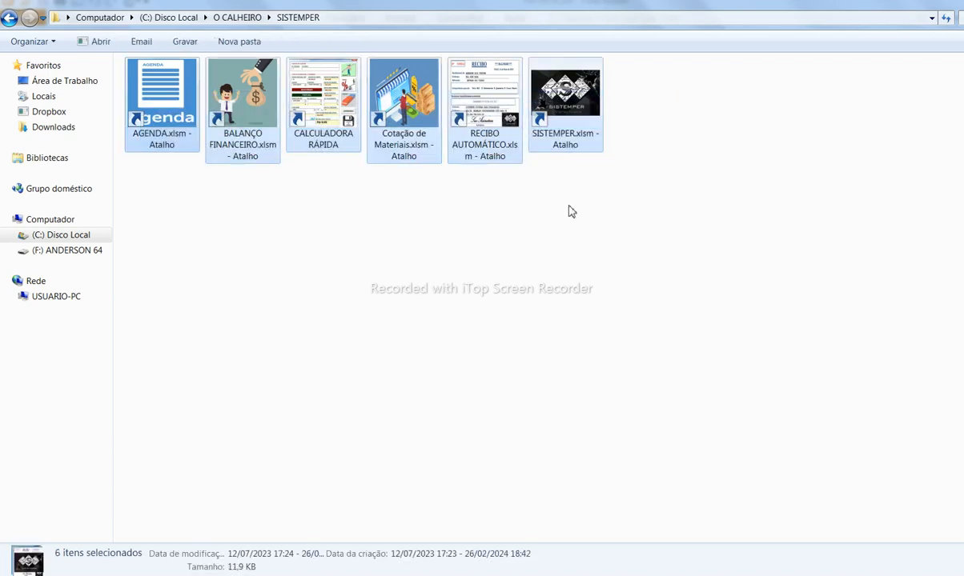
left_click(168, 196)
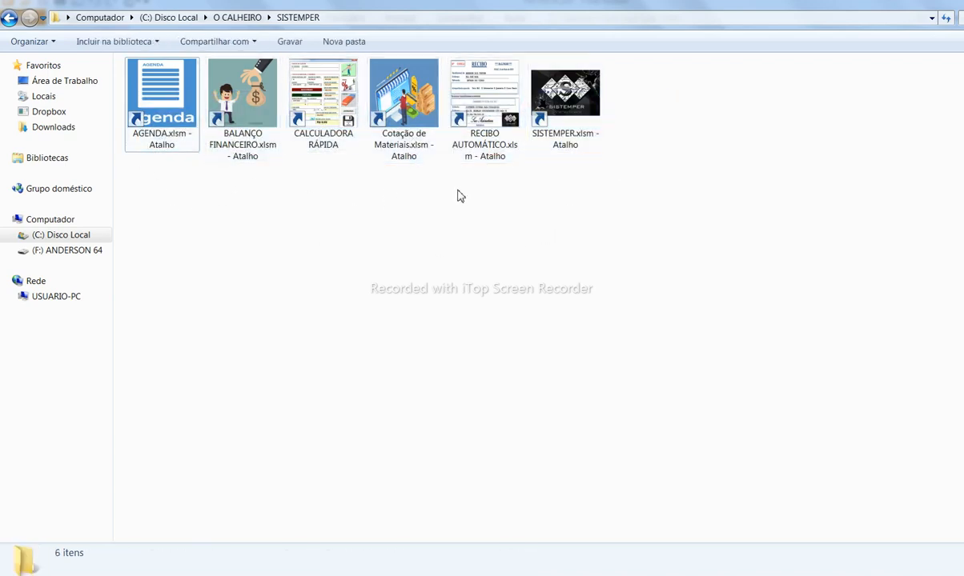
left_click(450, 575)
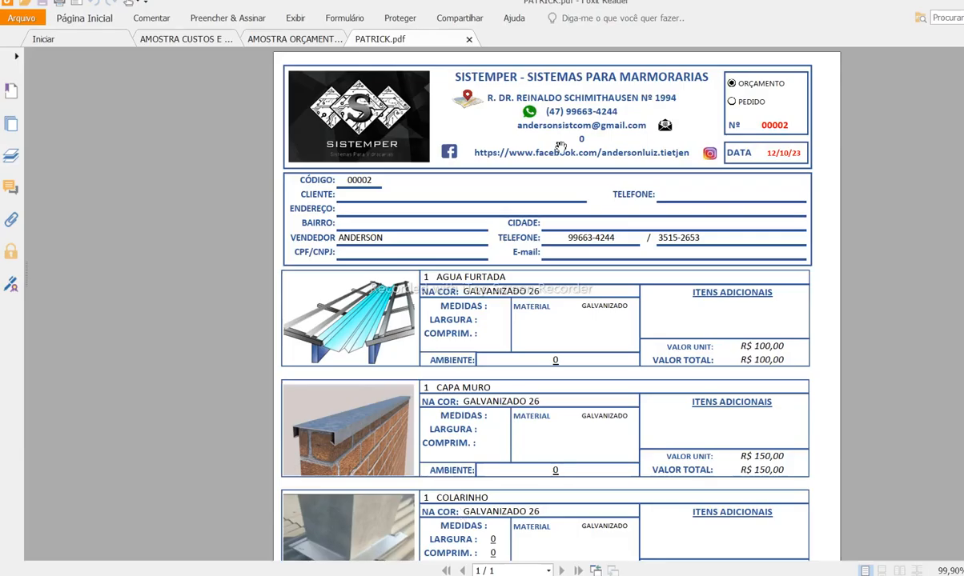
scroll(647, 368, "down", 3)
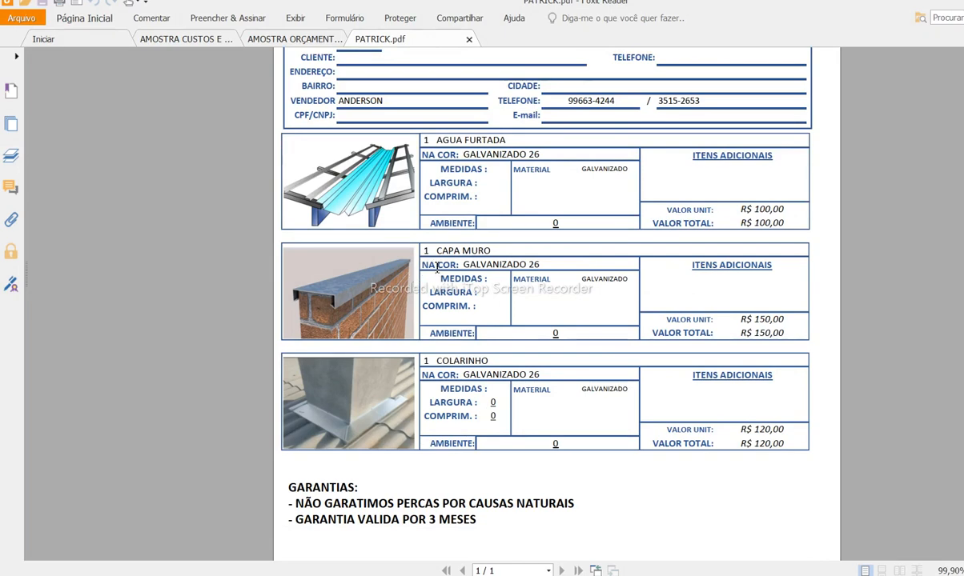
scroll(436, 269, "down", 5)
scroll(437, 268, "up", 7)
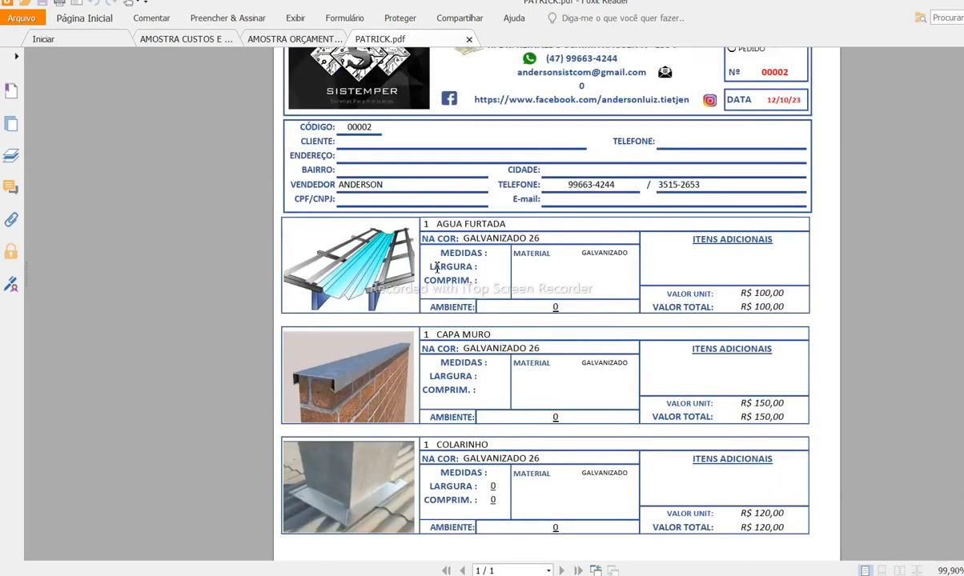
scroll(436, 268, "up", 1)
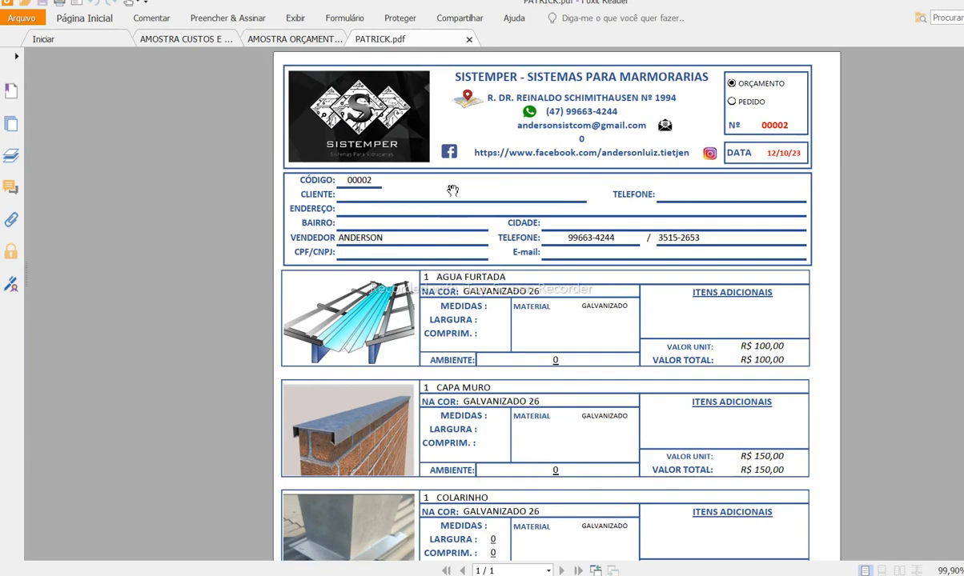
Step: Scroll through the client quote PDF totaling R$ 1.800,00
left_click(172, 42)
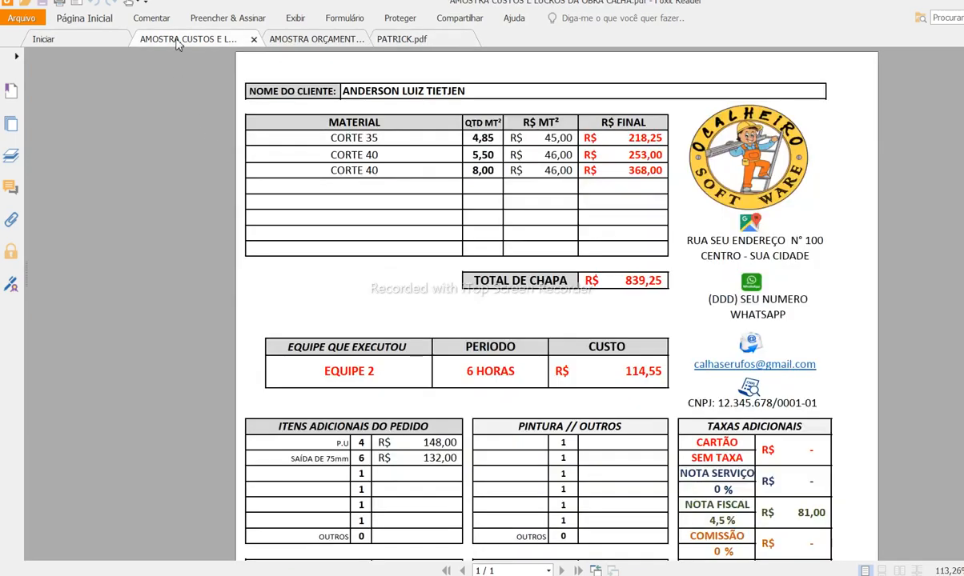
left_click(274, 38)
scroll(570, 318, "down", 1)
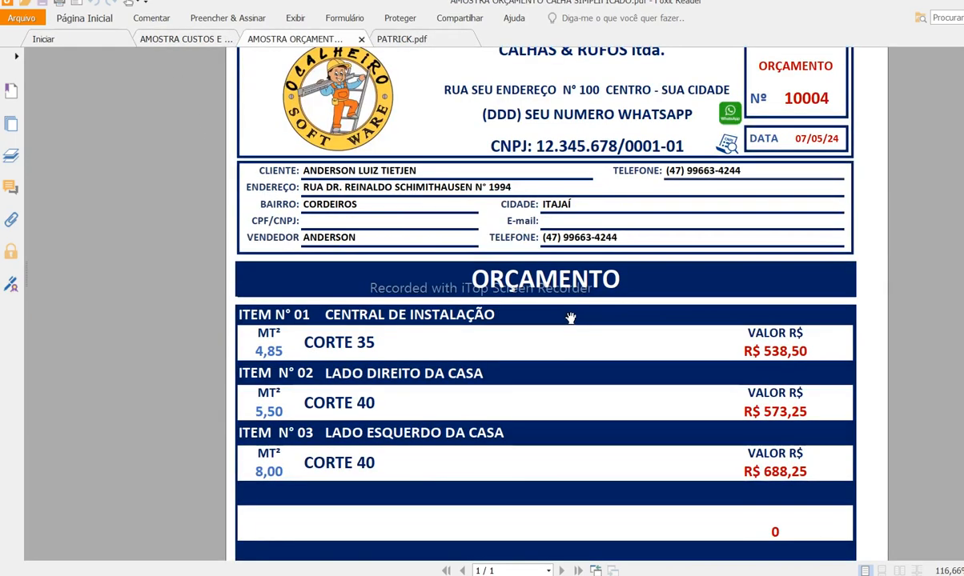
scroll(570, 318, "down", 6)
scroll(570, 319, "up", 2)
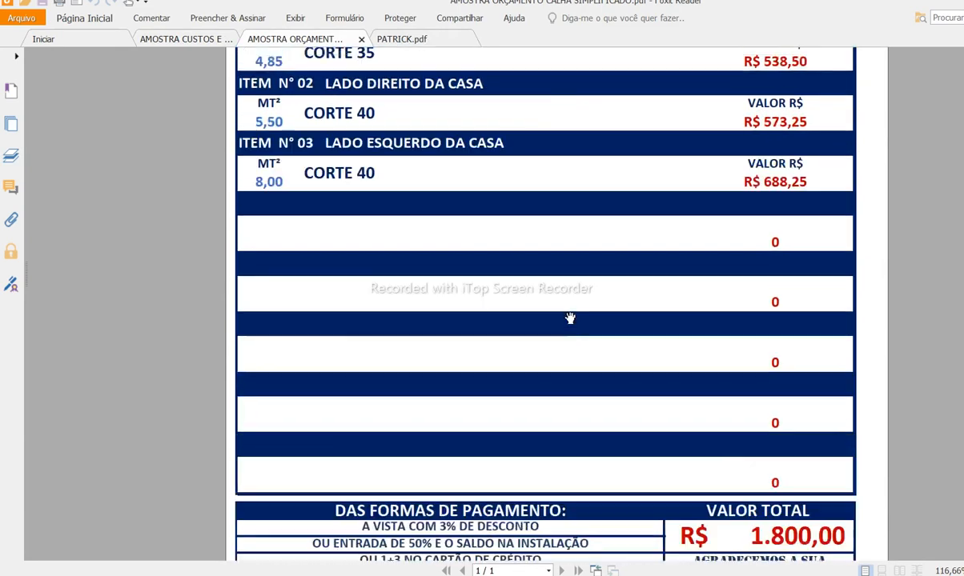
scroll(570, 318, "up", 5)
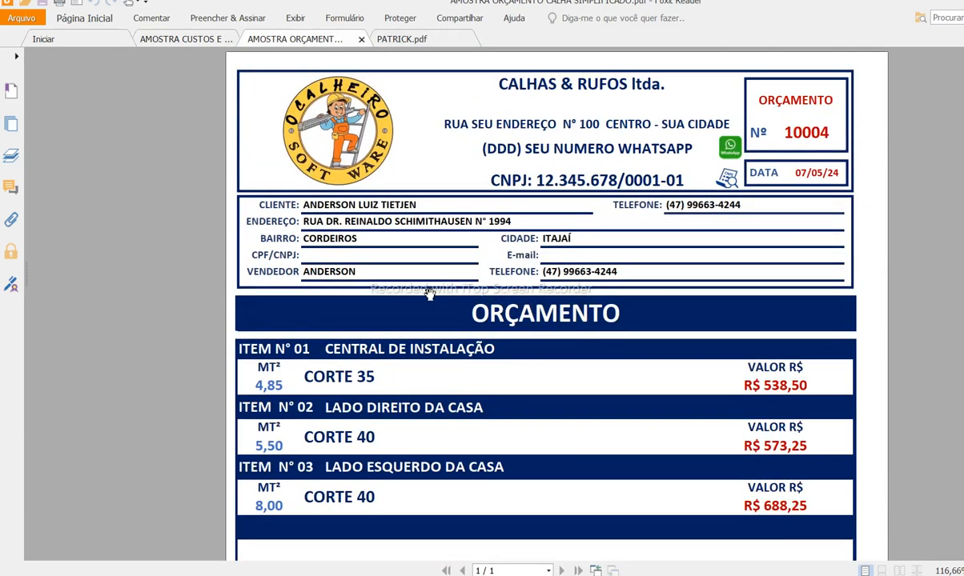
scroll(429, 293, "down", 3)
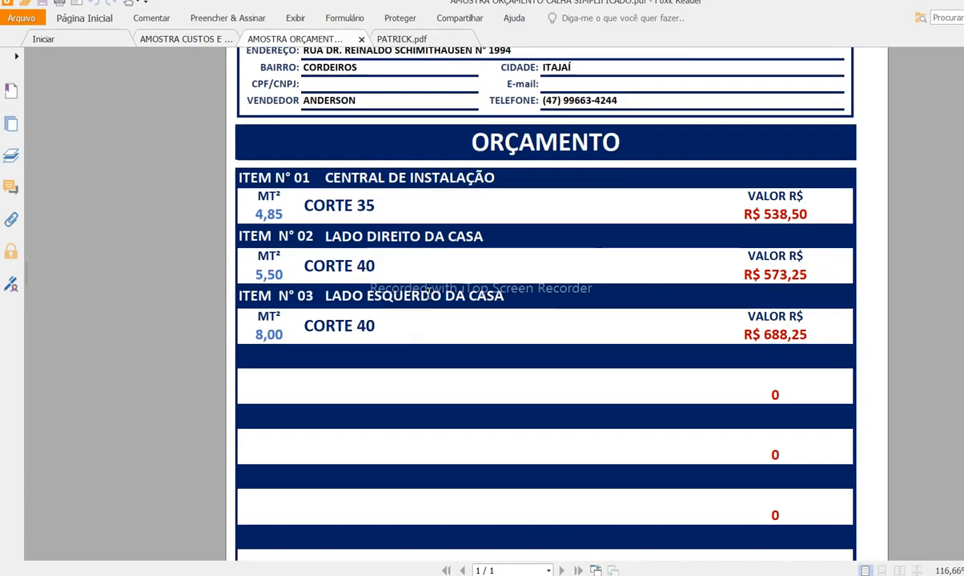
scroll(429, 293, "up", 3)
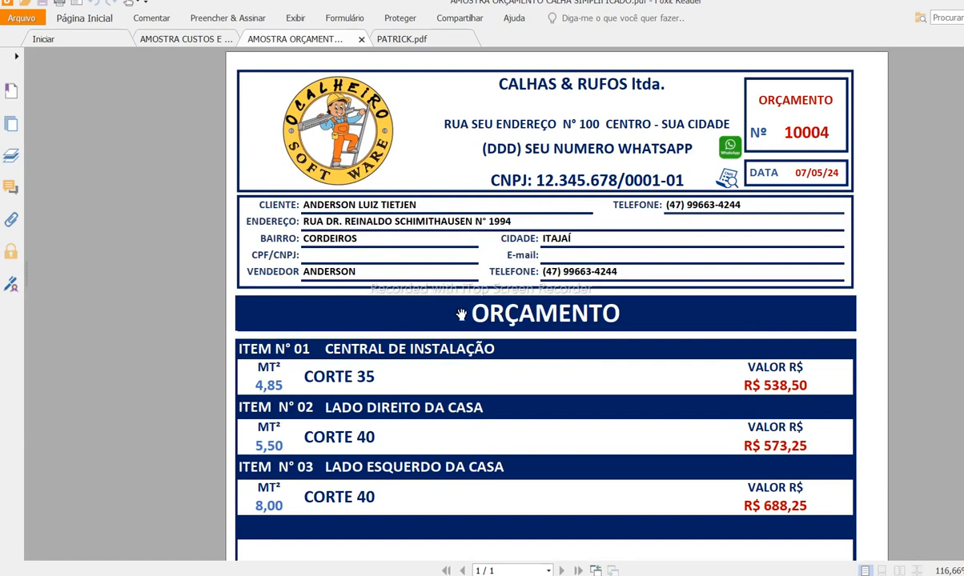
scroll(448, 312, "down", 5)
scroll(467, 320, "down", 1)
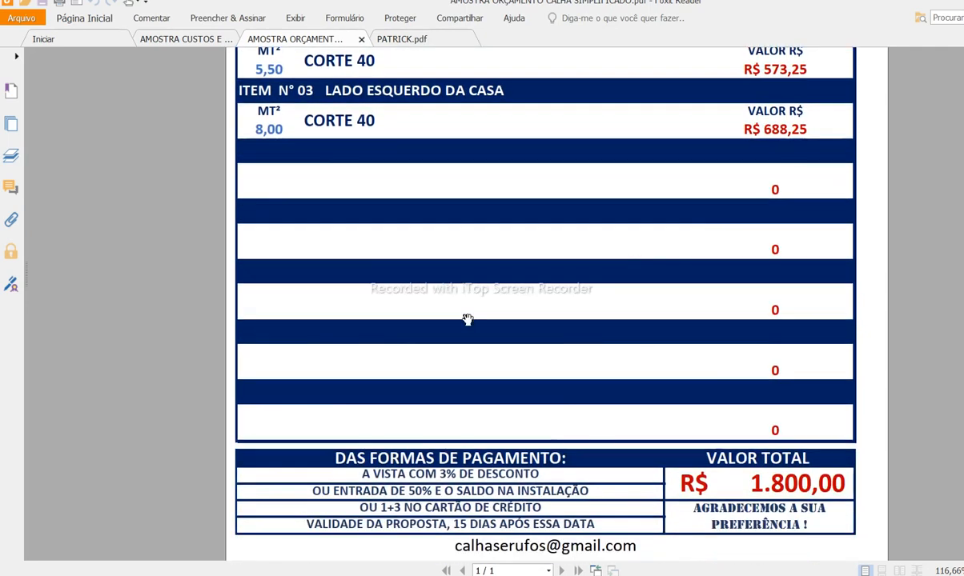
scroll(467, 320, "up", 6)
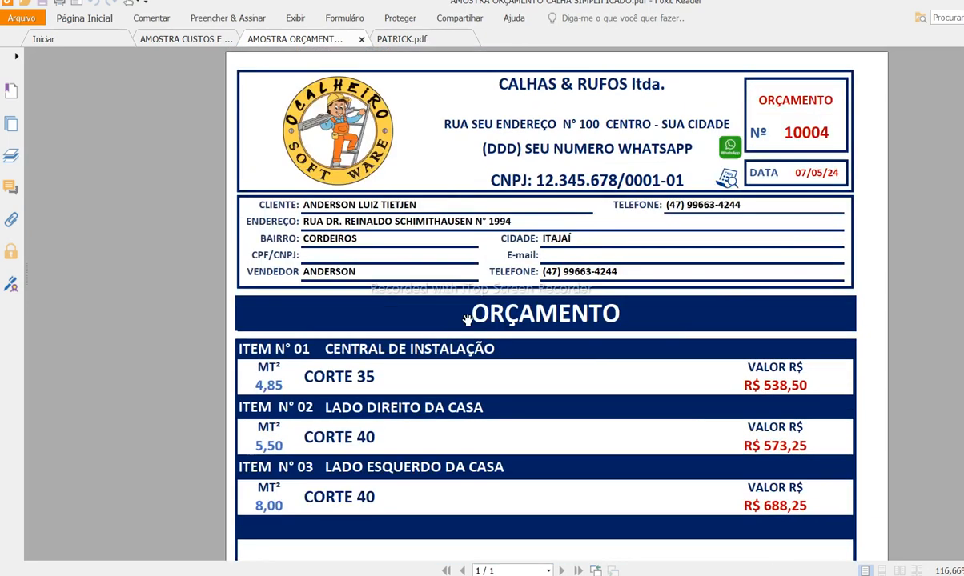
Step: Scroll through the internal cost-sheet PDF
left_click(175, 39)
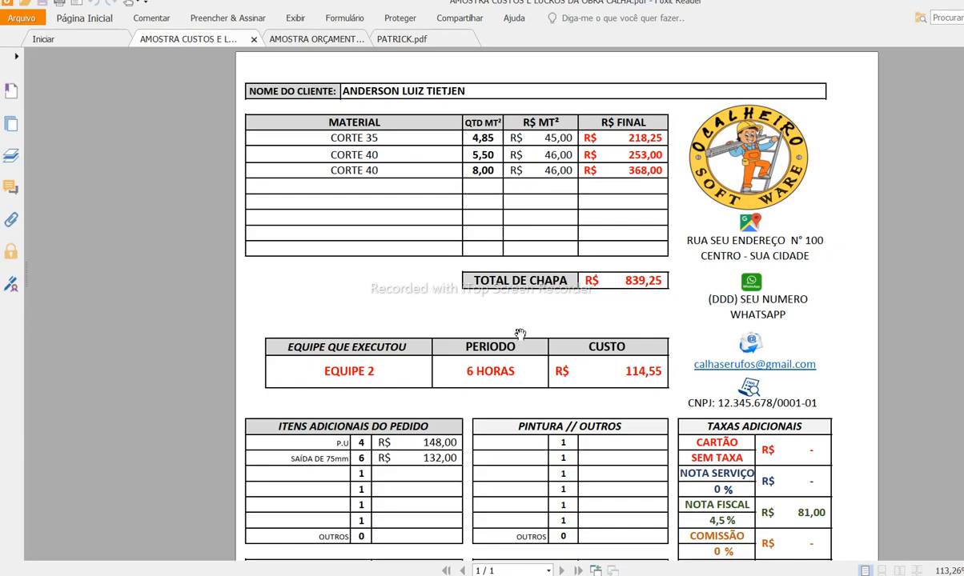
scroll(520, 333, "down", 4)
scroll(523, 336, "up", 3)
scroll(518, 342, "down", 2)
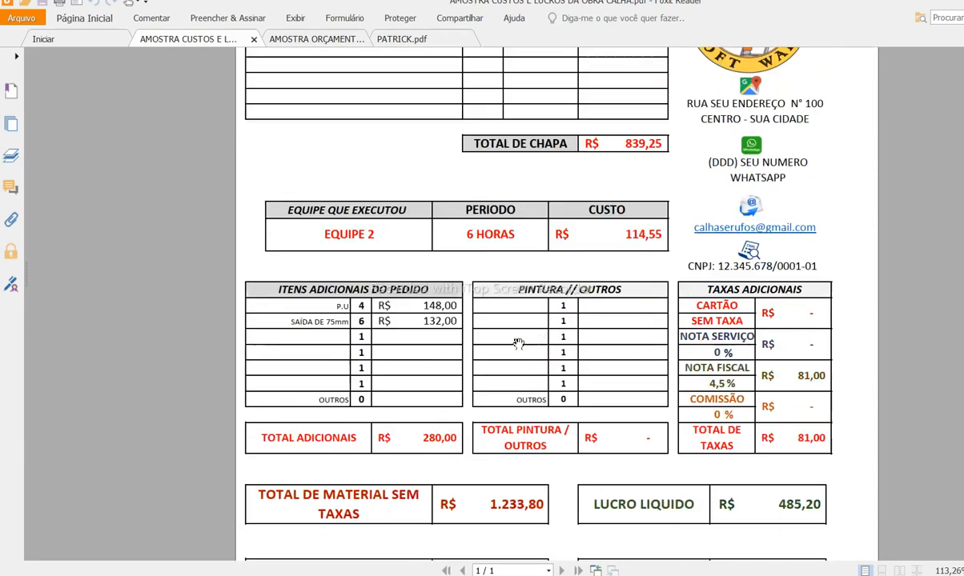
scroll(517, 340, "up", 3)
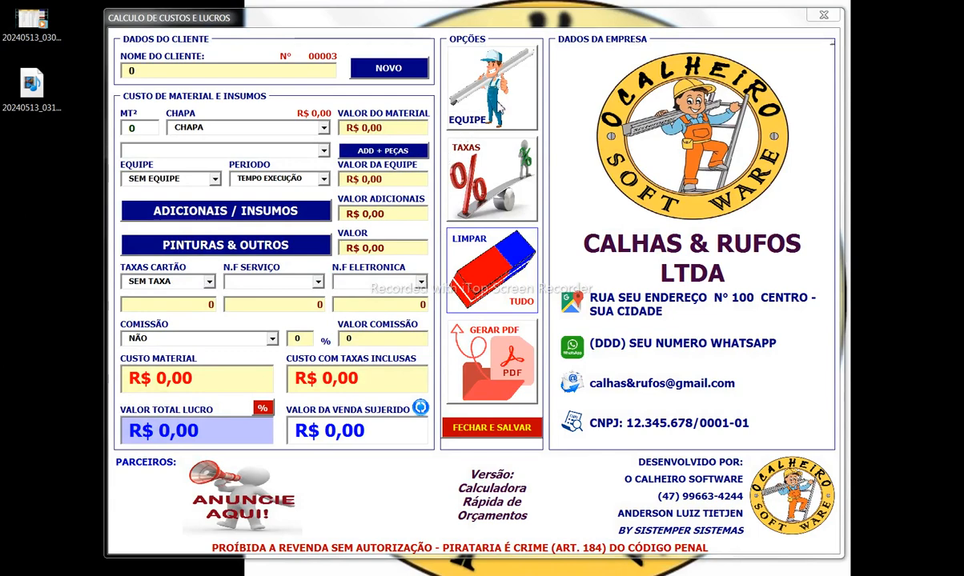
left_click(490, 100)
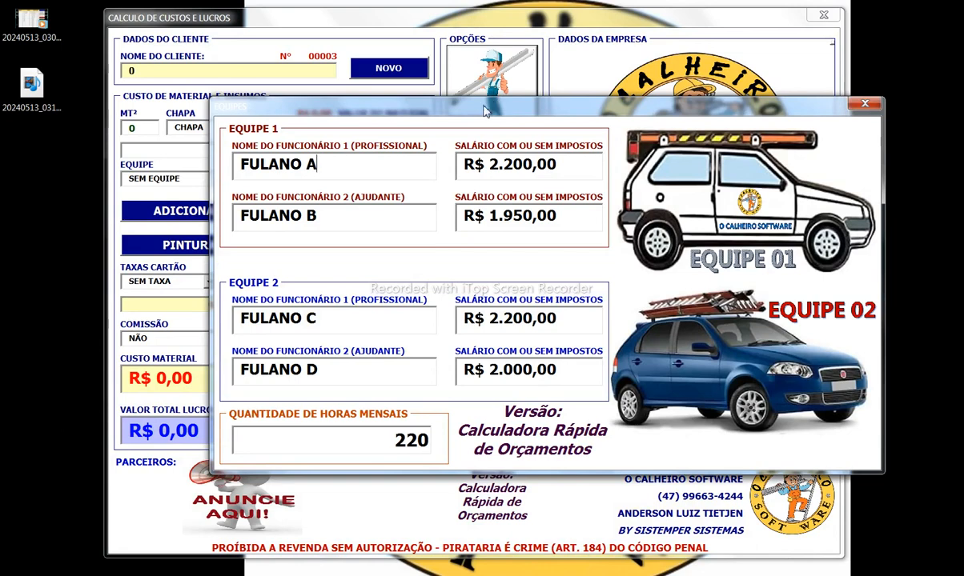
left_click_drag(351, 178, 268, 178)
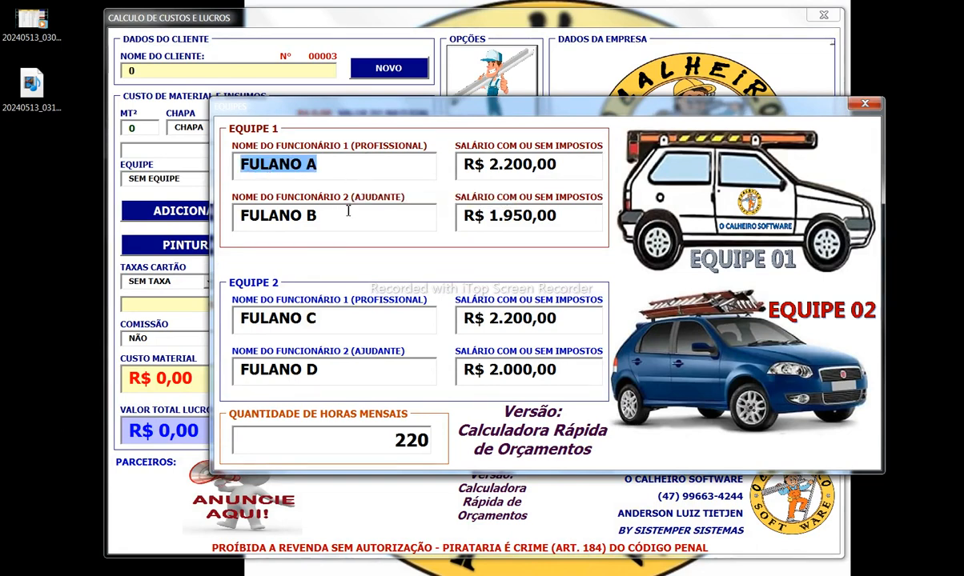
left_click_drag(328, 213, 234, 213)
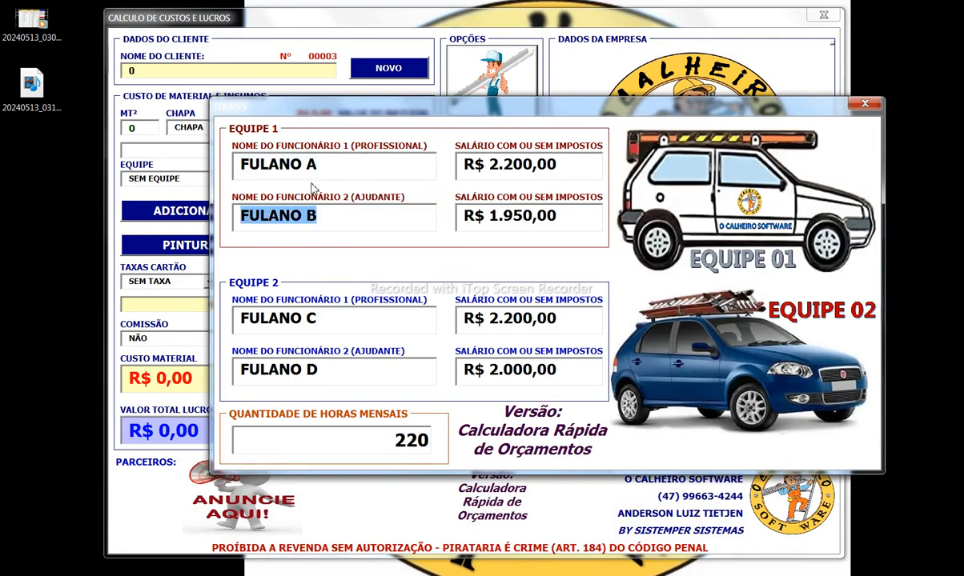
left_click(459, 175)
left_click(343, 446)
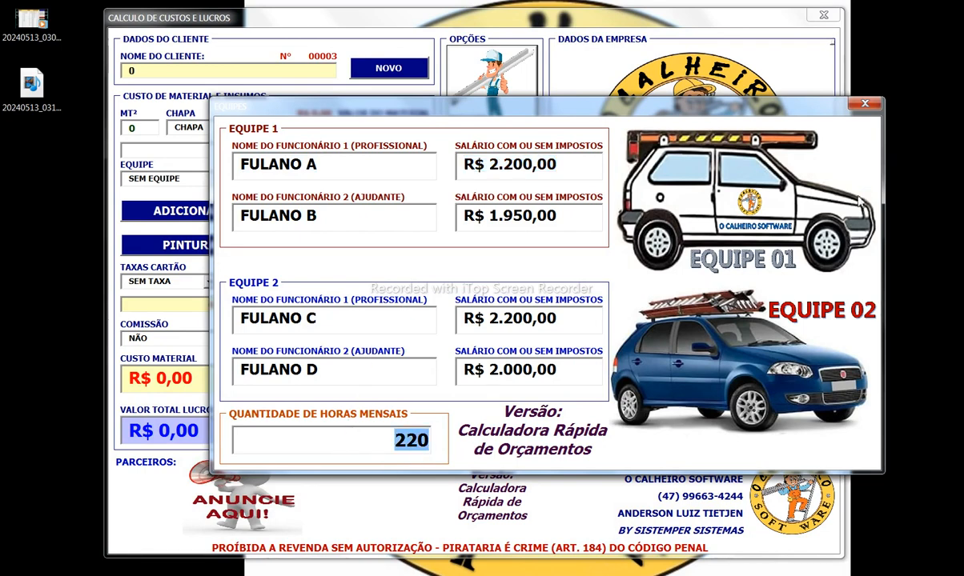
left_click(864, 104)
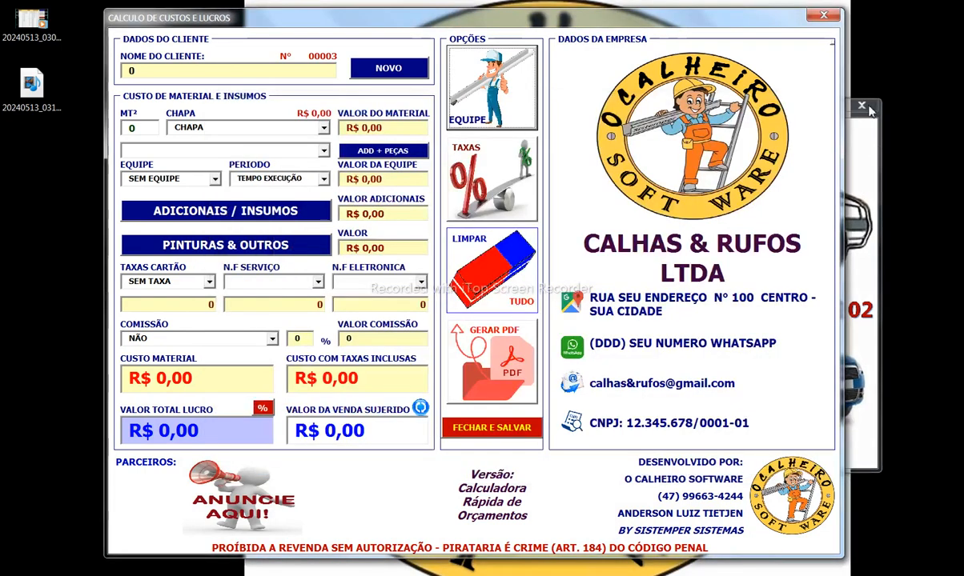
left_click(493, 188)
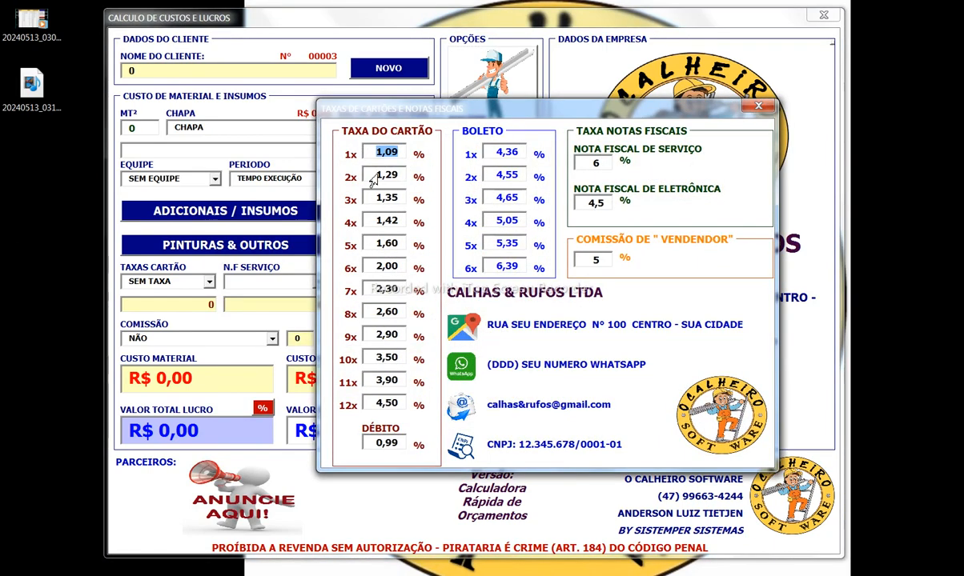
key("Tab")
key("Tab")
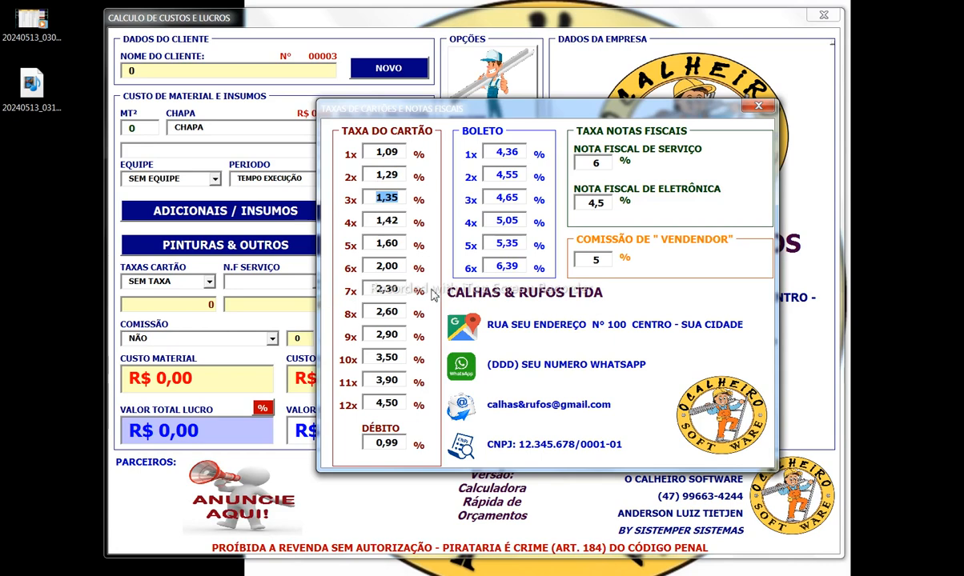
left_click(488, 152)
left_click(487, 176)
left_click(494, 200)
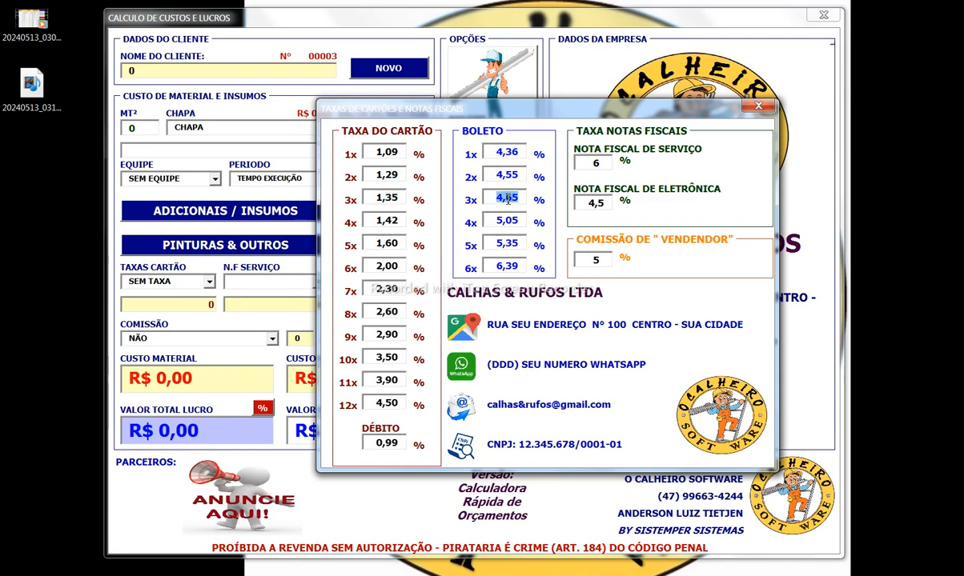
left_click(585, 165)
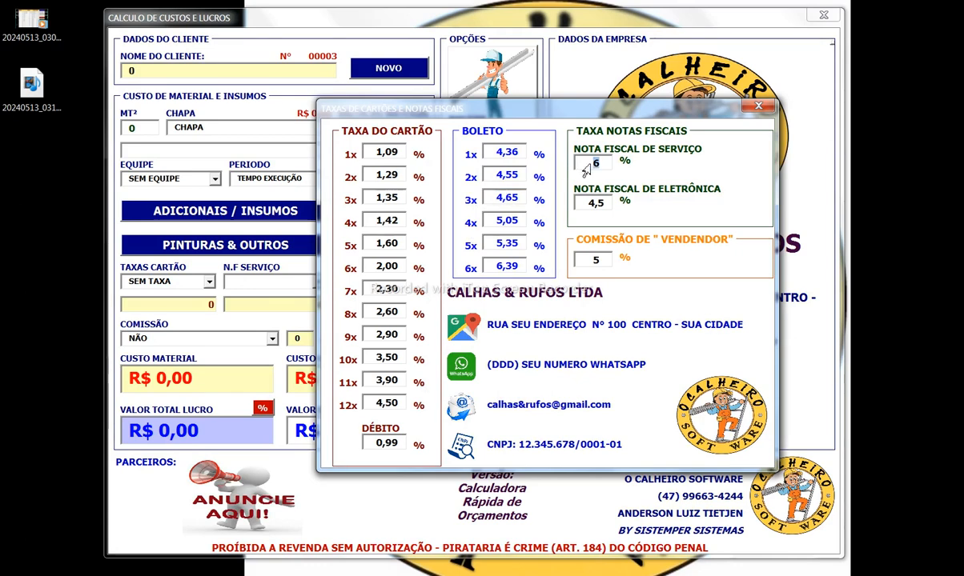
left_click(589, 205)
left_click(591, 263)
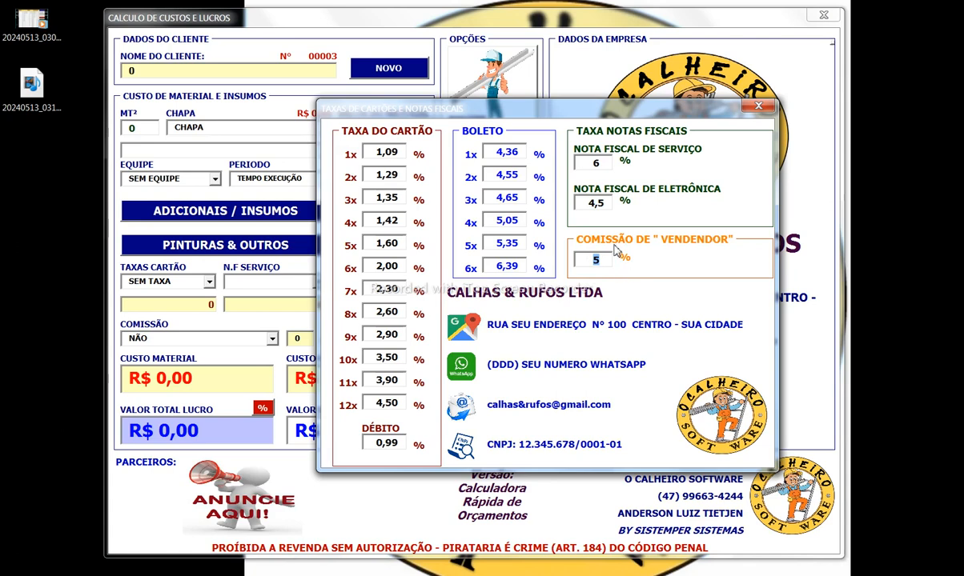
left_click(758, 106)
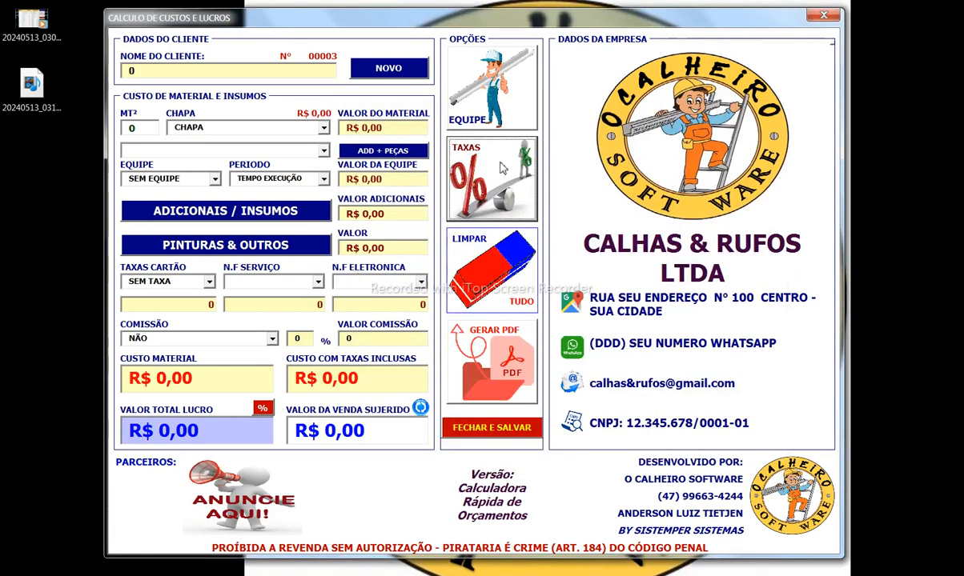
Step: Enter 3,65 m² of CHAPA GALV. 0.26mm sheet in the quote
left_click(132, 128)
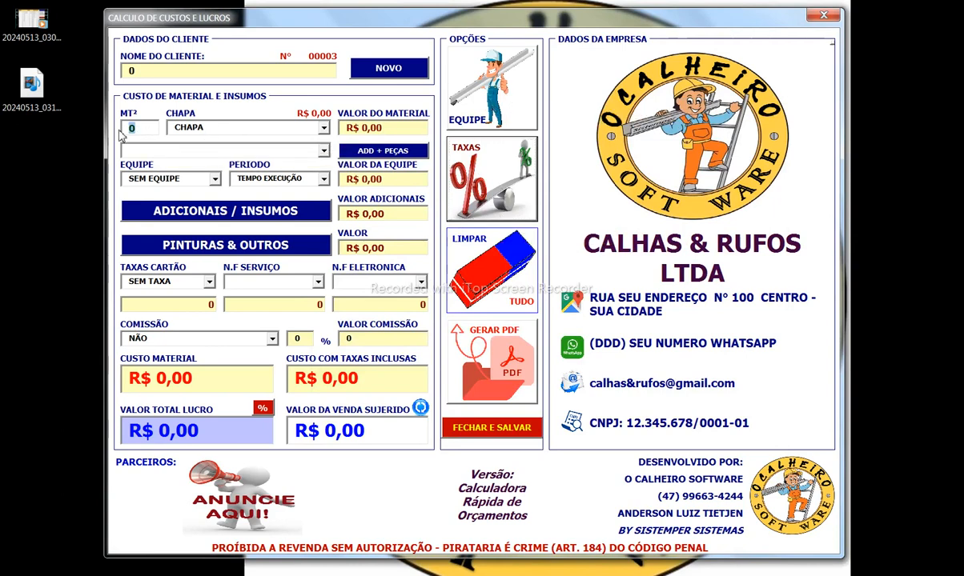
type("3,65")
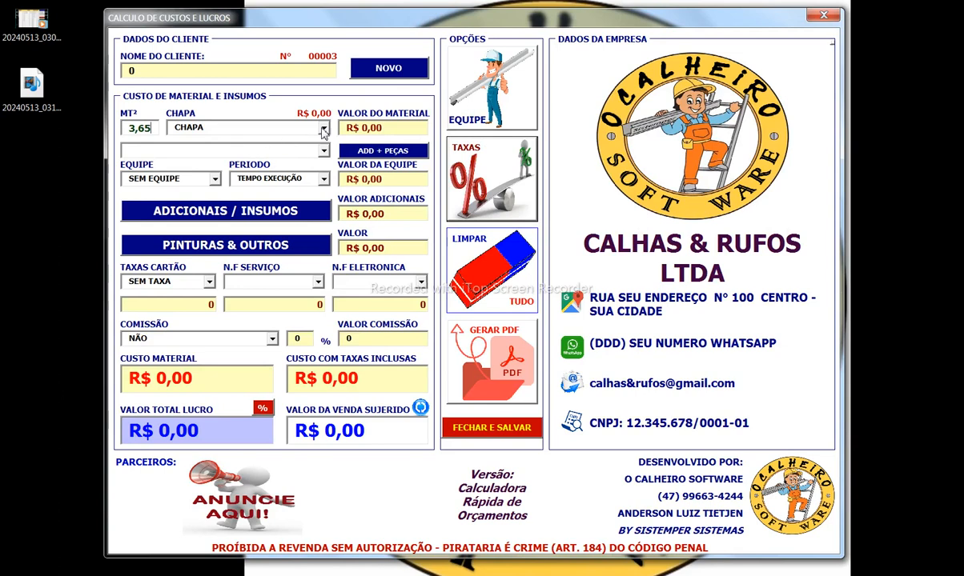
left_click(304, 126)
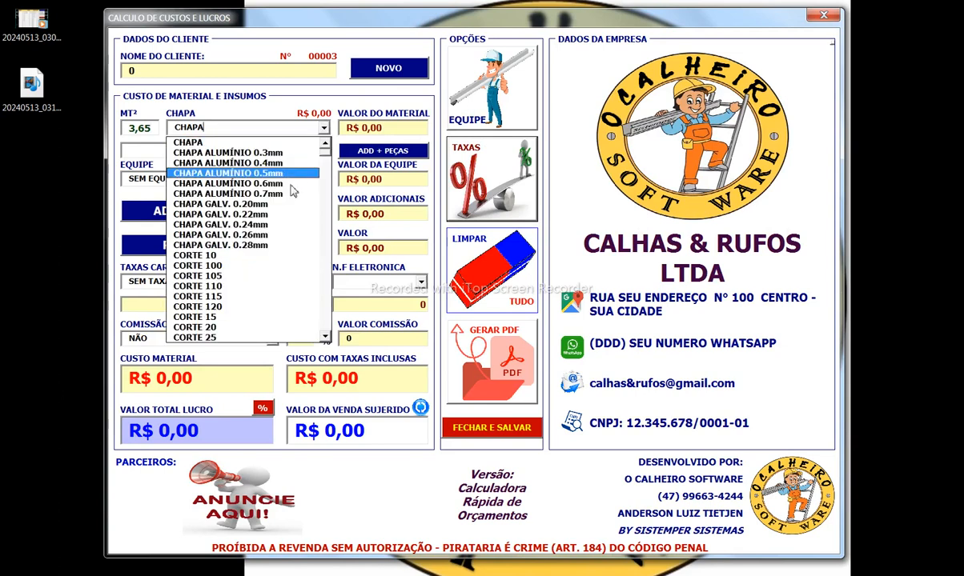
left_click(275, 233)
Step: Check the R$ 181,09 material value and bring up the item-price spreadsheet from Adicionais / Insumos
left_click_drag(395, 129, 253, 133)
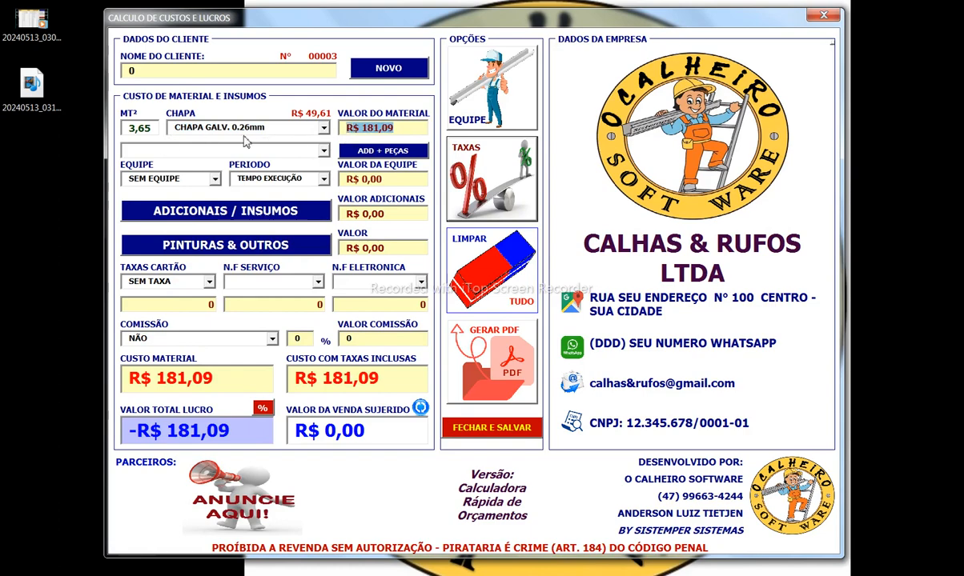
left_click(266, 212)
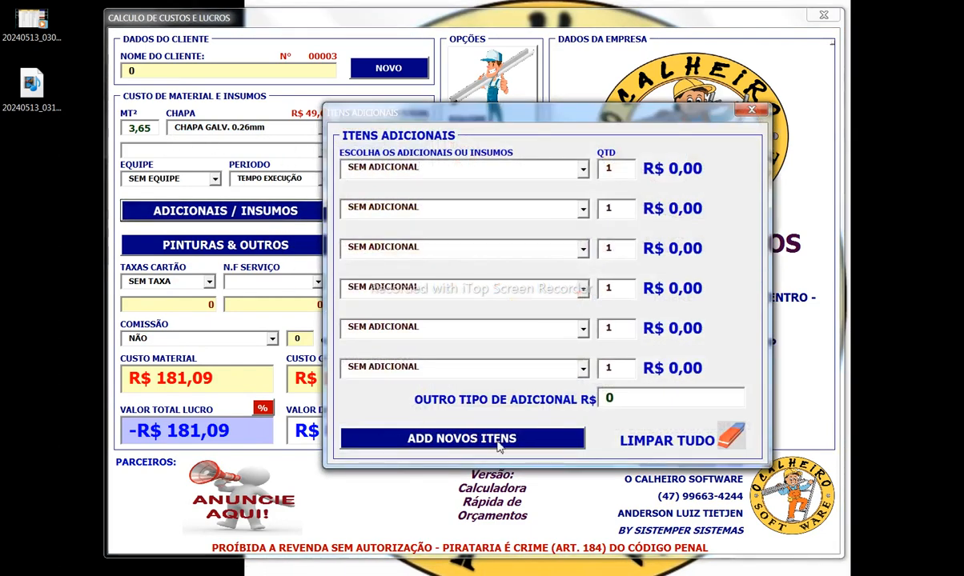
left_click(496, 441)
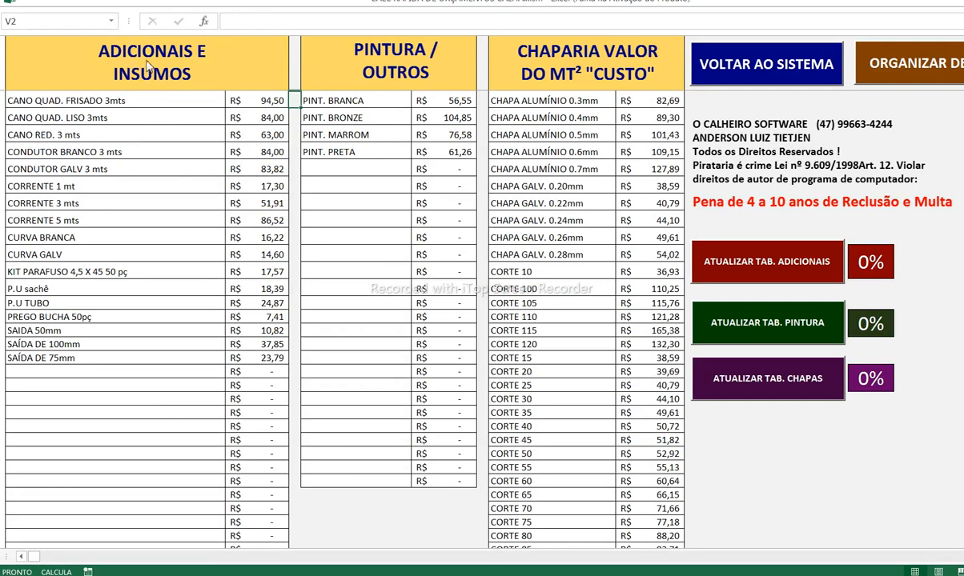
Step: Review the Adicionais e Insumos, Pintura / Outros and chapa price tables
left_click(186, 98)
left_click_drag(186, 98, 272, 405)
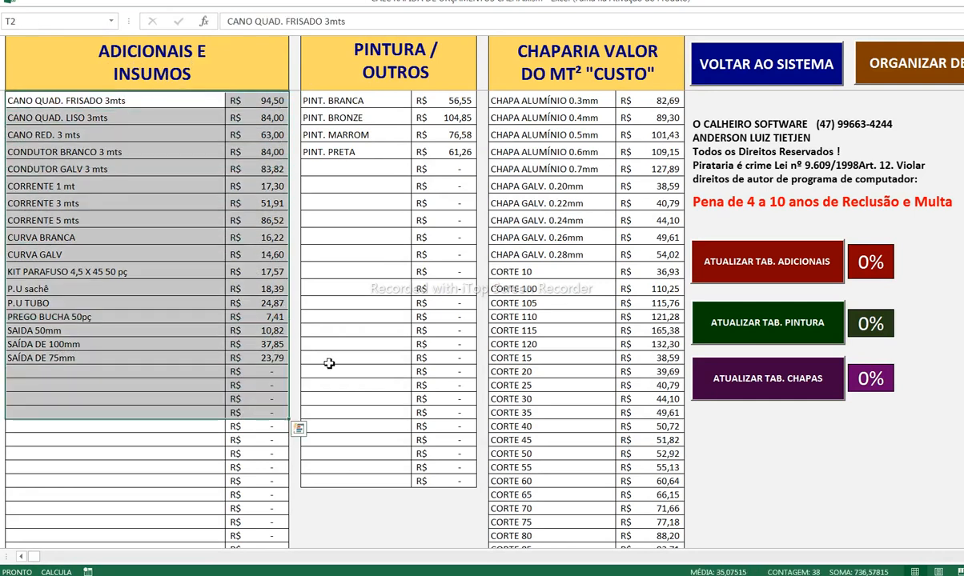
left_click(314, 317)
left_click_drag(368, 102, 444, 207)
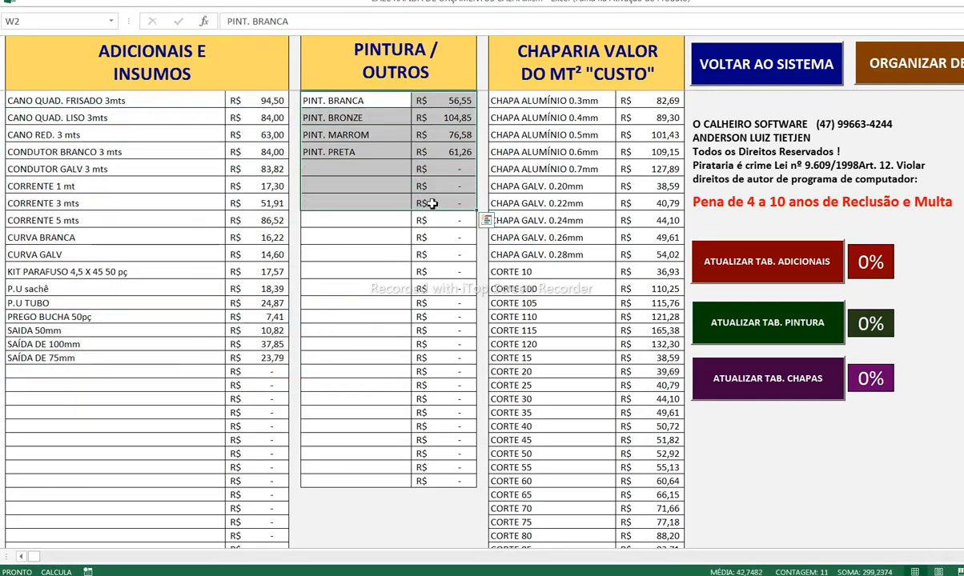
left_click(437, 255)
left_click_drag(540, 112, 633, 411)
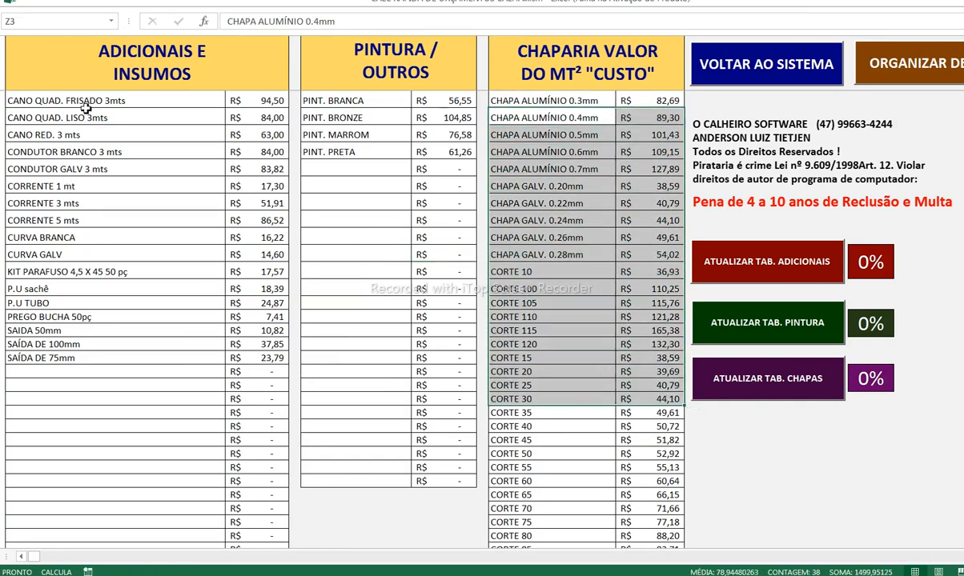
left_click(69, 373)
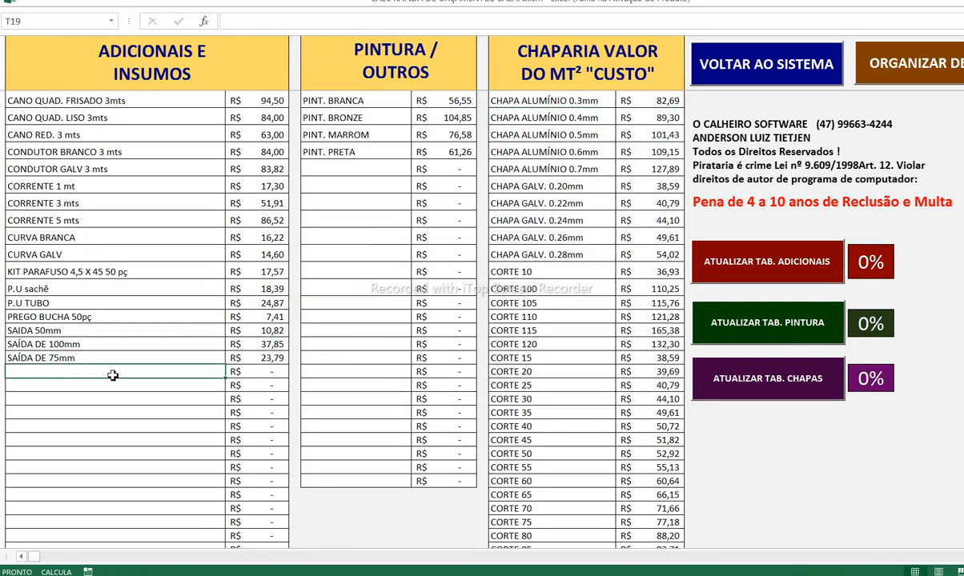
left_click(234, 371)
Step: Set CANO QUAD. FRISADO 3mts to 90,00, CANO QUAD. LISO 3mts to 80,00 and CANO RED. 3 mts to 60,00
left_click(249, 106)
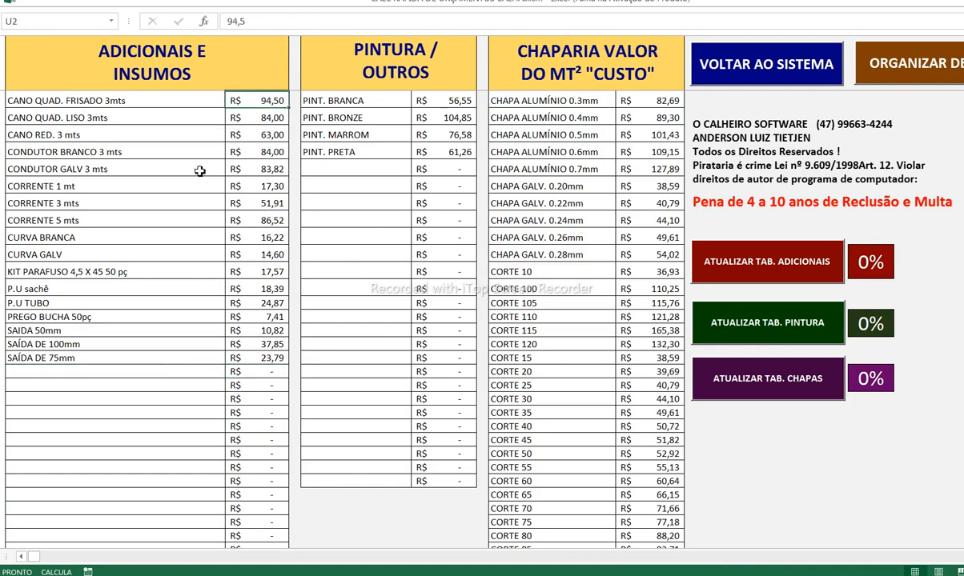
type("90")
key("Return")
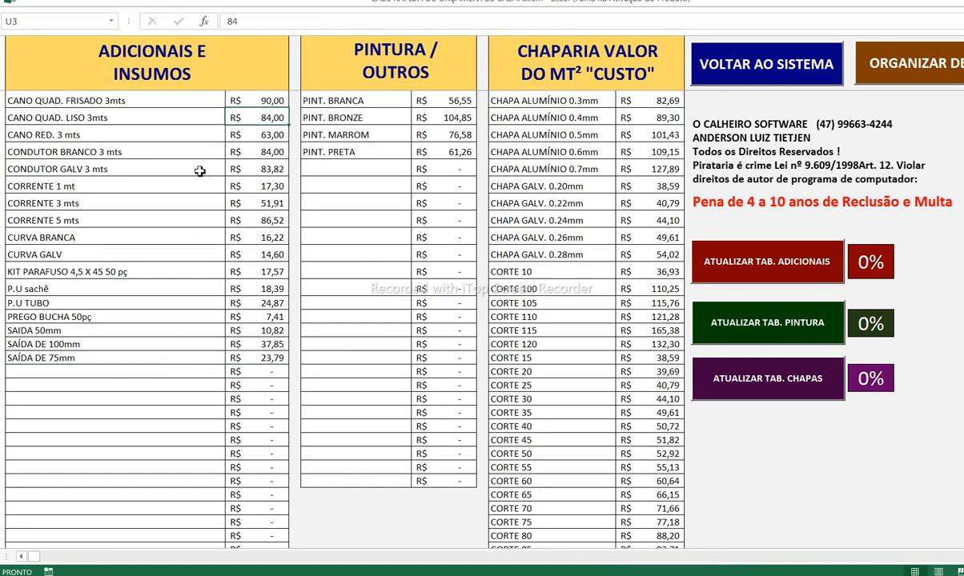
type("80")
key("Return")
type("60")
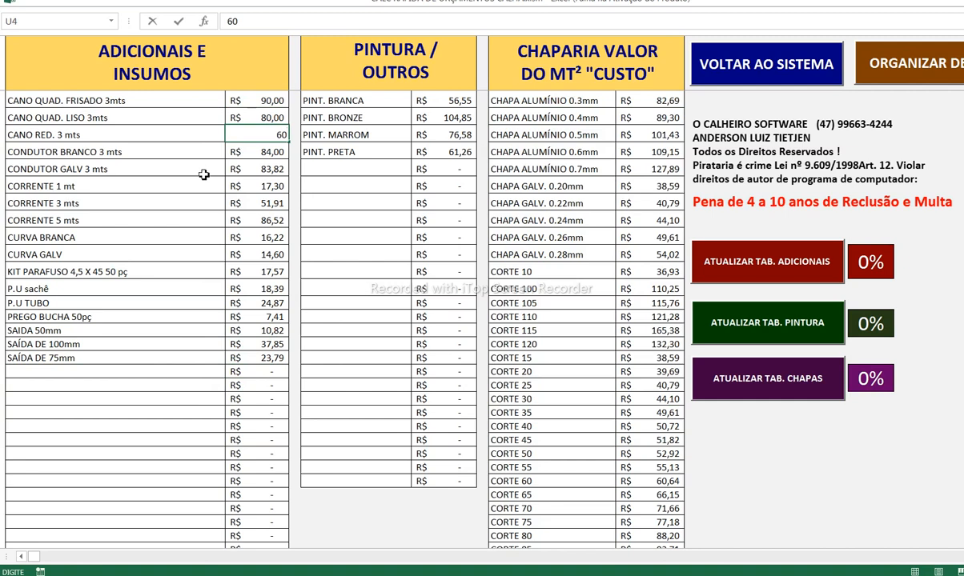
left_click(244, 185)
left_click(88, 371)
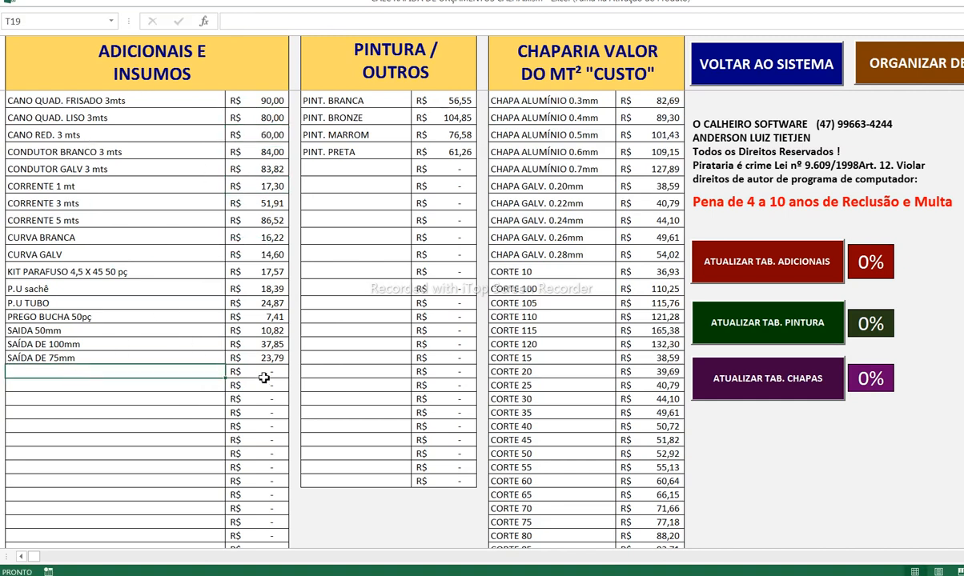
left_click(572, 163)
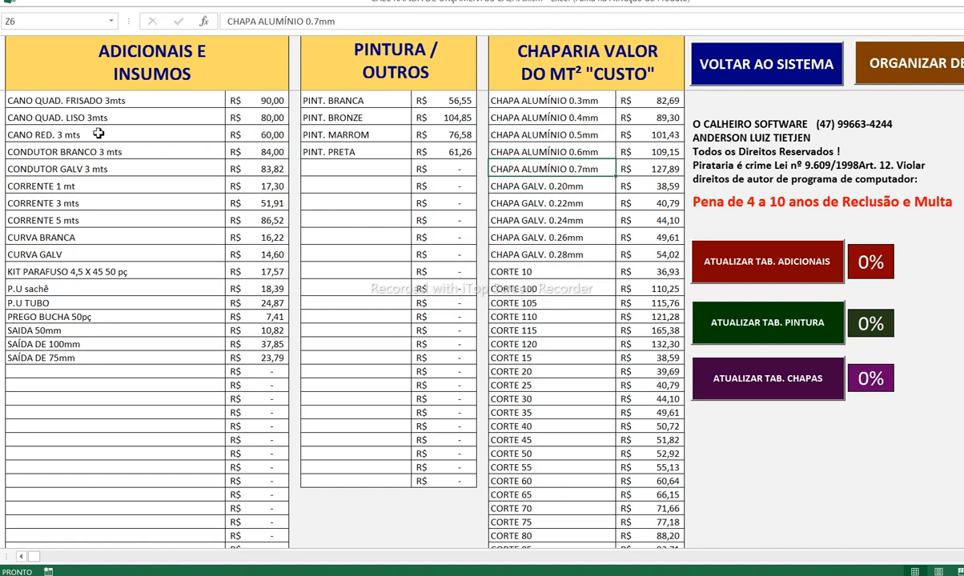
left_click_drag(272, 102, 275, 344)
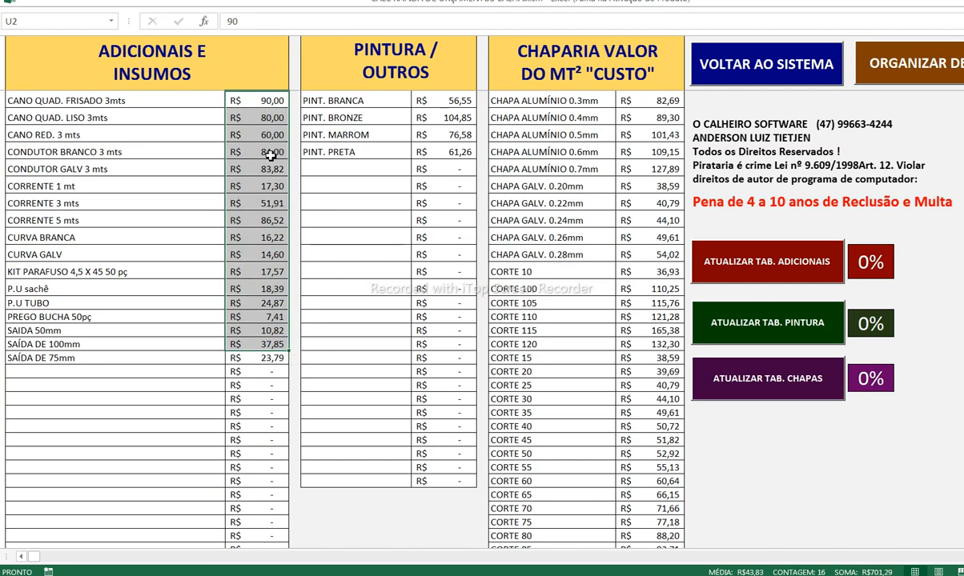
Step: Raise the Adicionais e Insumos prices by 5% with ATUALIZAR TAB. ADICIONAIS
left_click(270, 153)
left_click(869, 262)
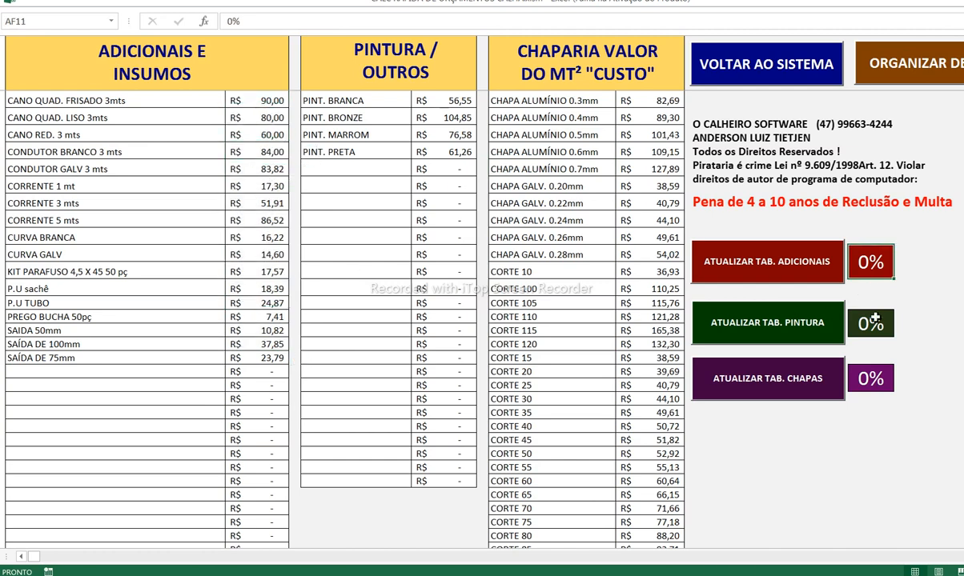
type("5")
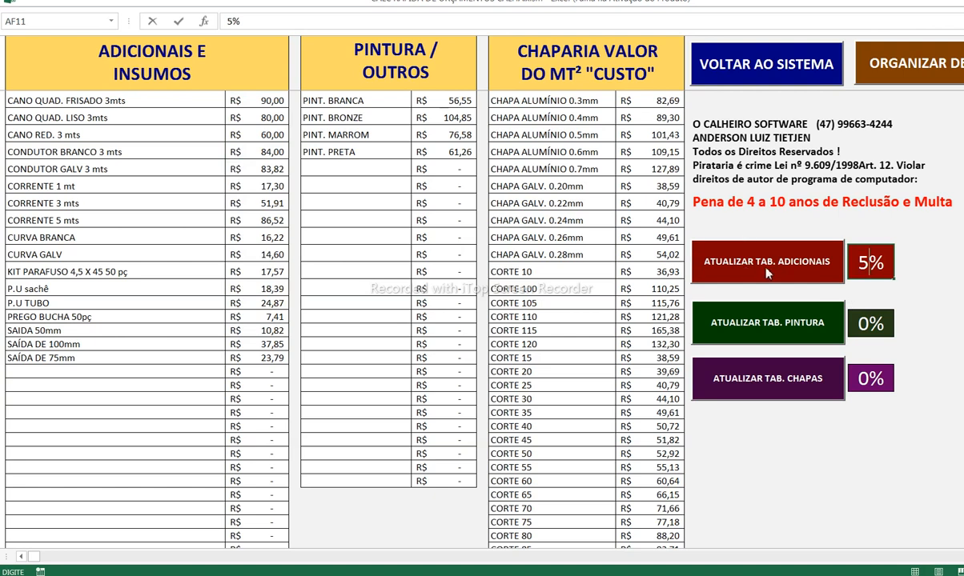
left_click(766, 273)
Step: Check the updated Adicionais, Pintura and chapa price columns, then go back to the calculator form
left_click_drag(240, 99, 240, 385)
key("ctrl+v")
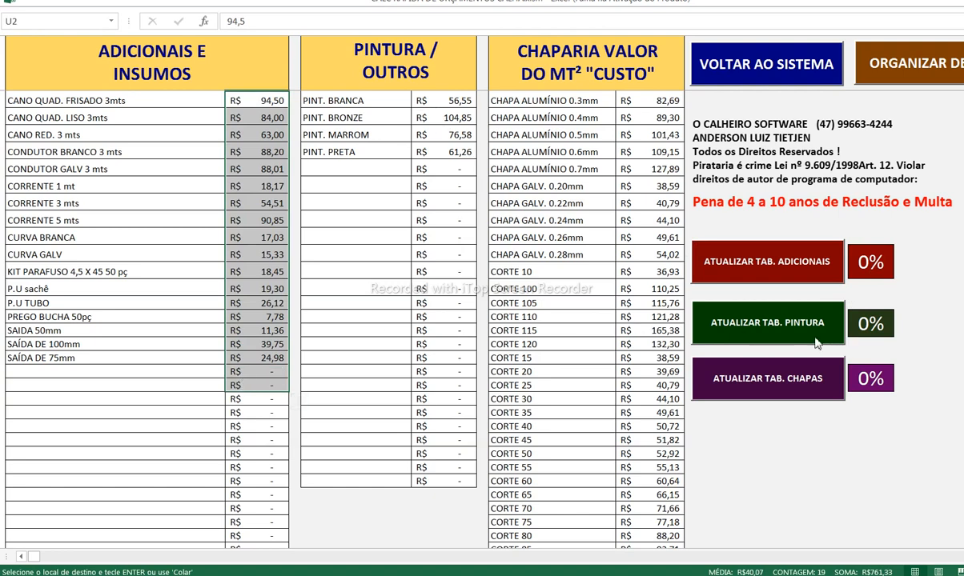
left_click_drag(456, 101, 521, 304)
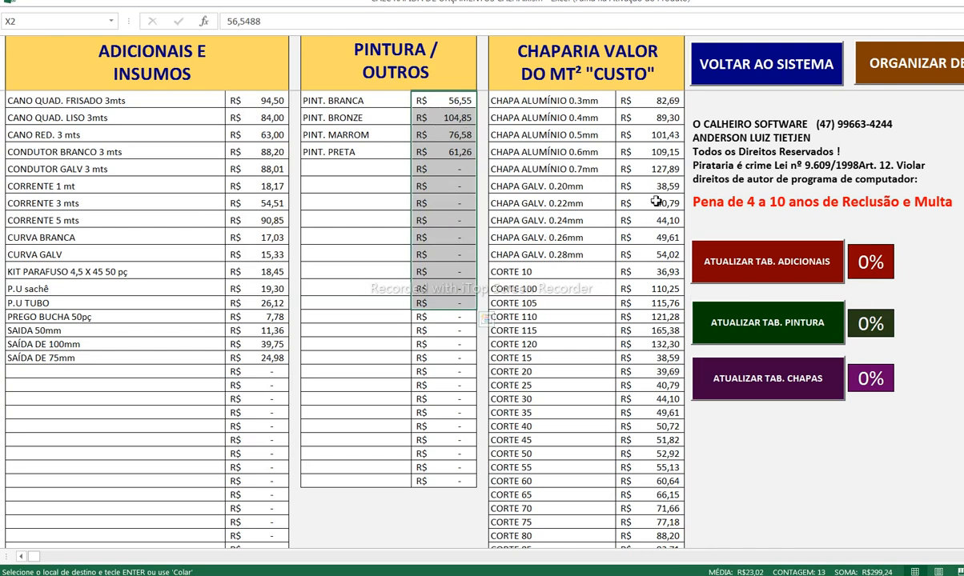
left_click_drag(654, 102, 627, 344)
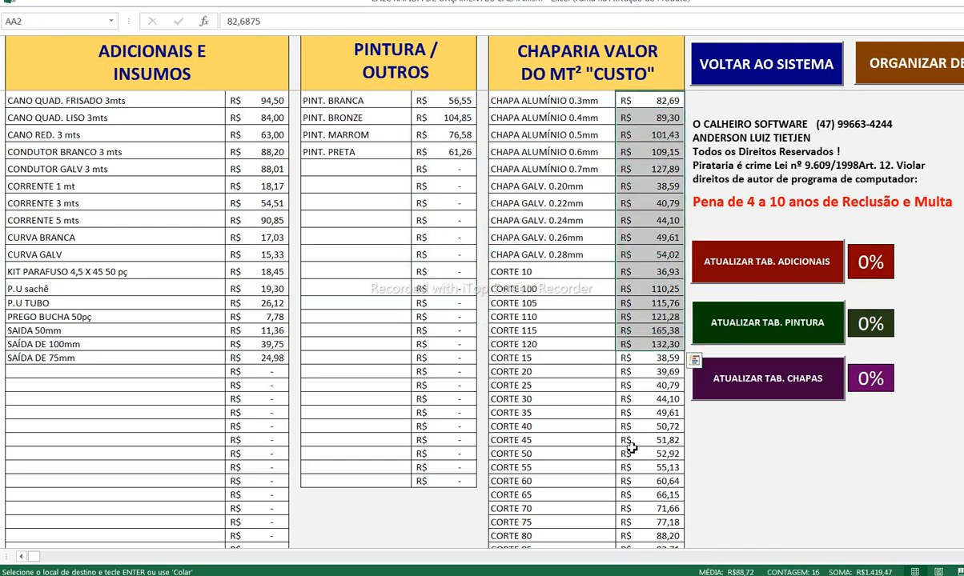
left_click(867, 379)
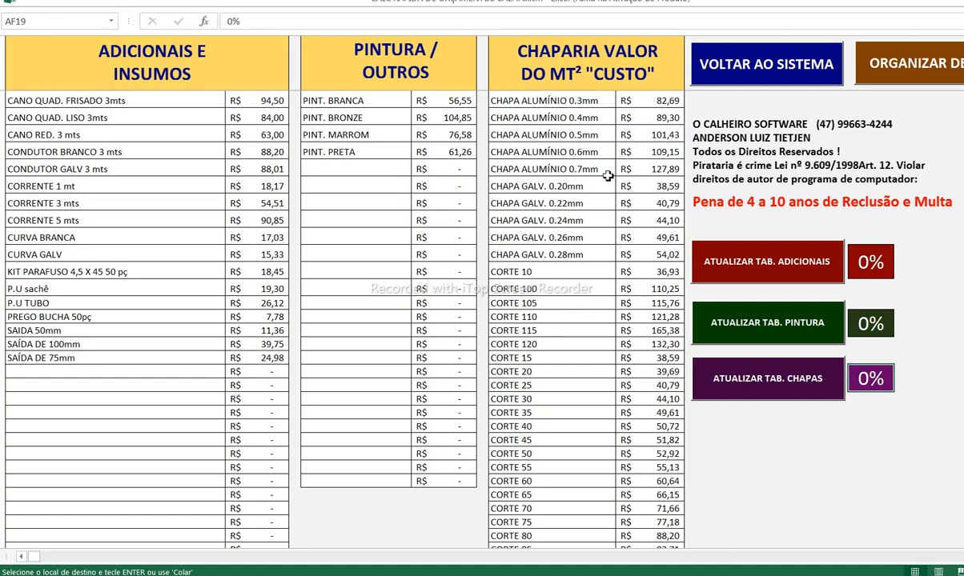
left_click(752, 82)
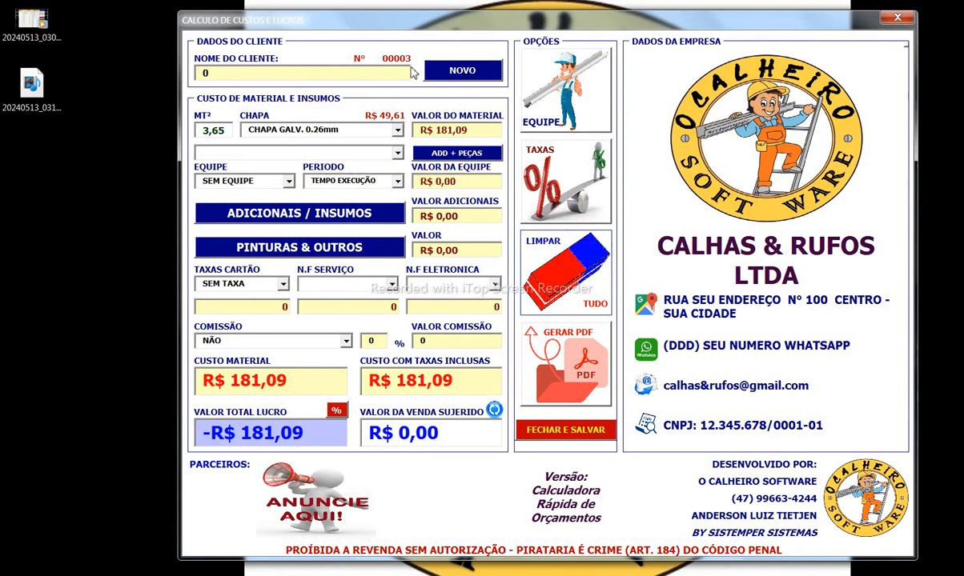
Step: Clear all quote values and start a new client, entering the client's full name
left_click(533, 286)
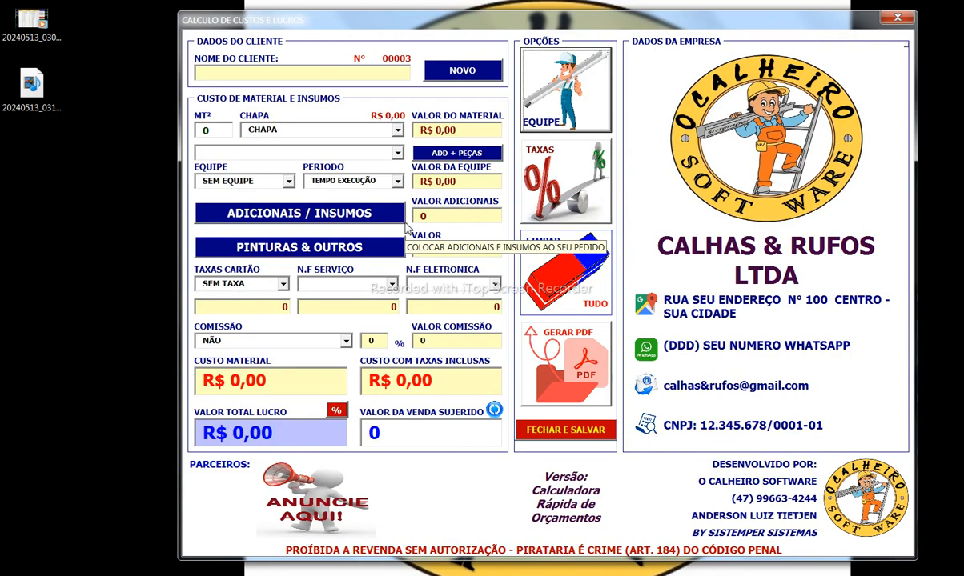
left_click(436, 74)
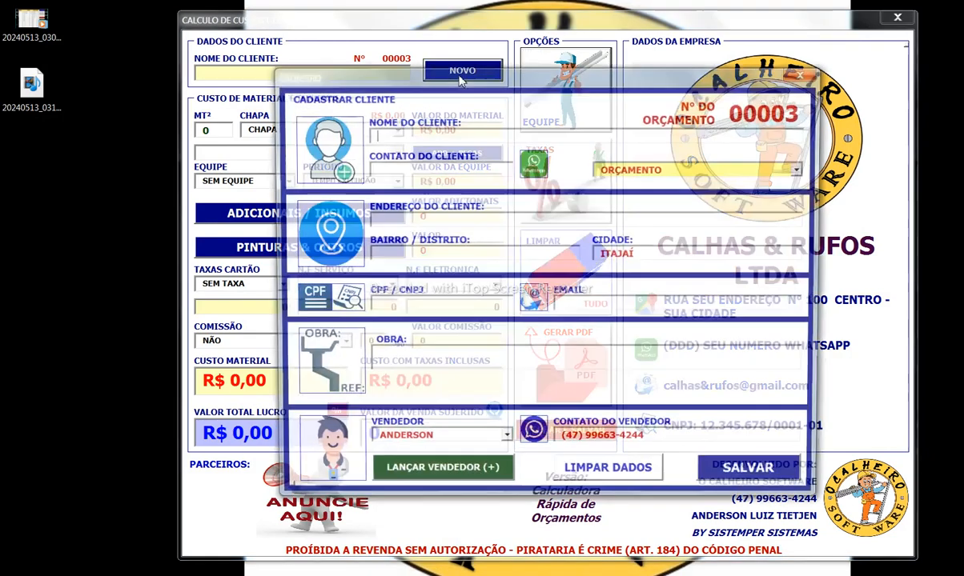
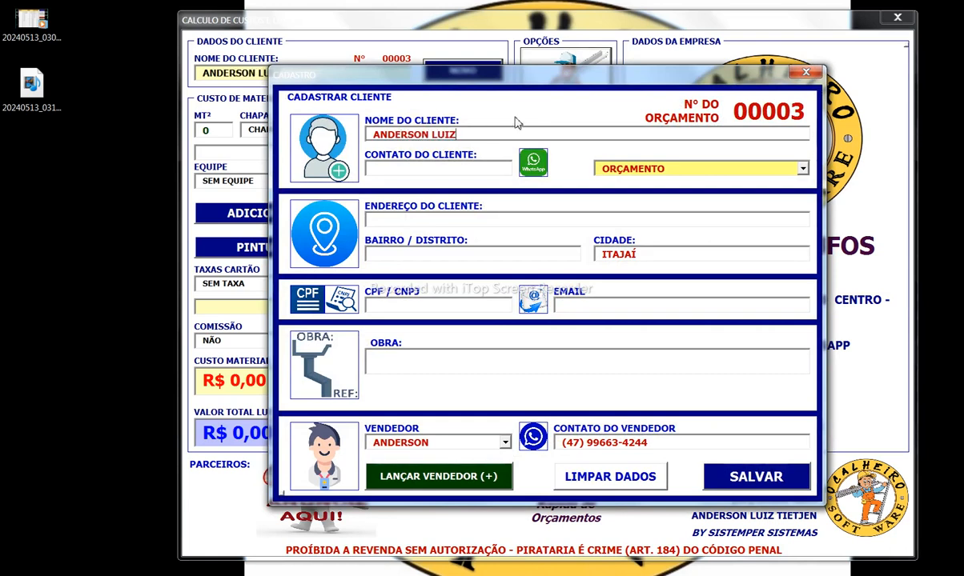
Step: Keep ORÇAMENTO as the new client's document type
left_click_drag(480, 134, 360, 121)
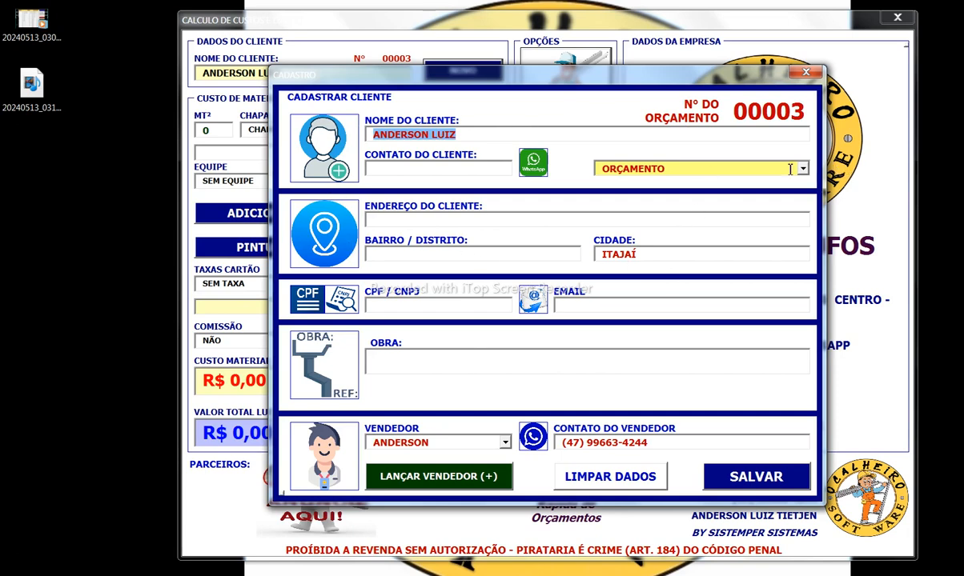
left_click(759, 168)
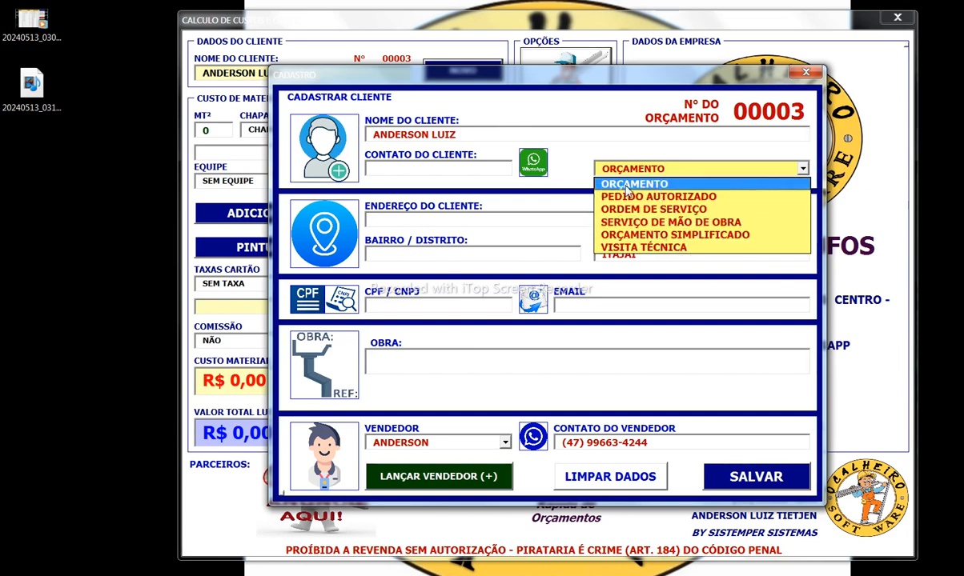
left_click(691, 187)
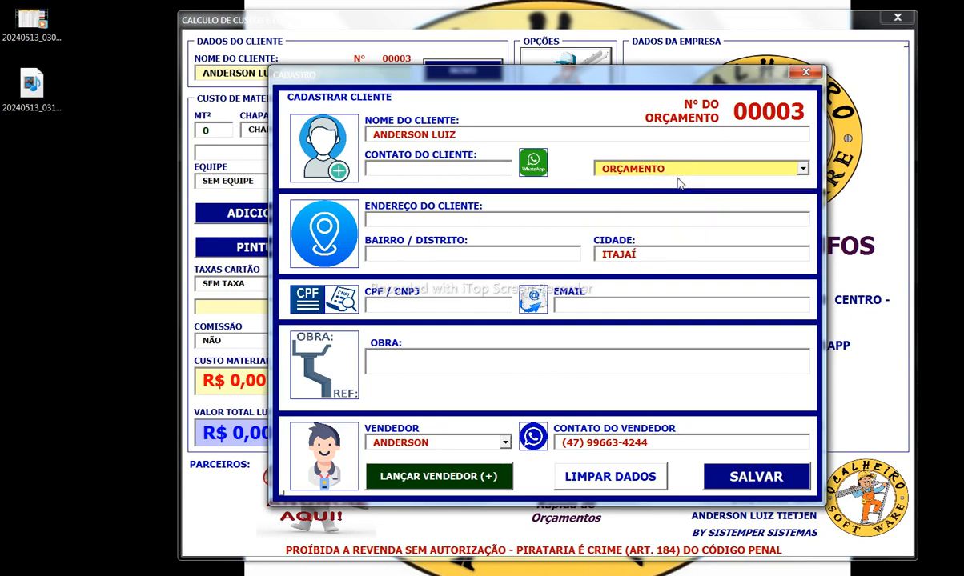
Step: Review the seller registry entries, including LOJA, then close it
left_click(463, 479)
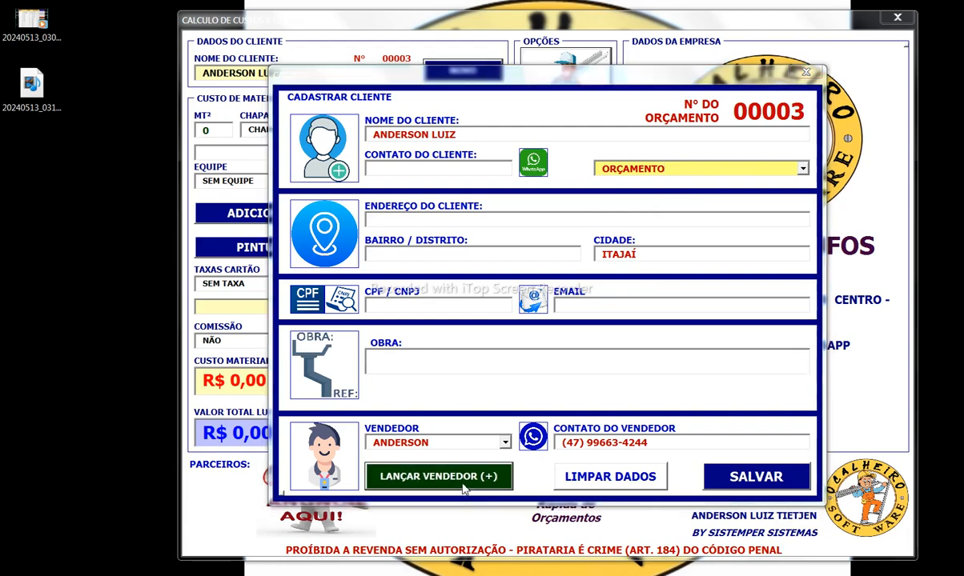
left_click_drag(422, 247, 309, 259)
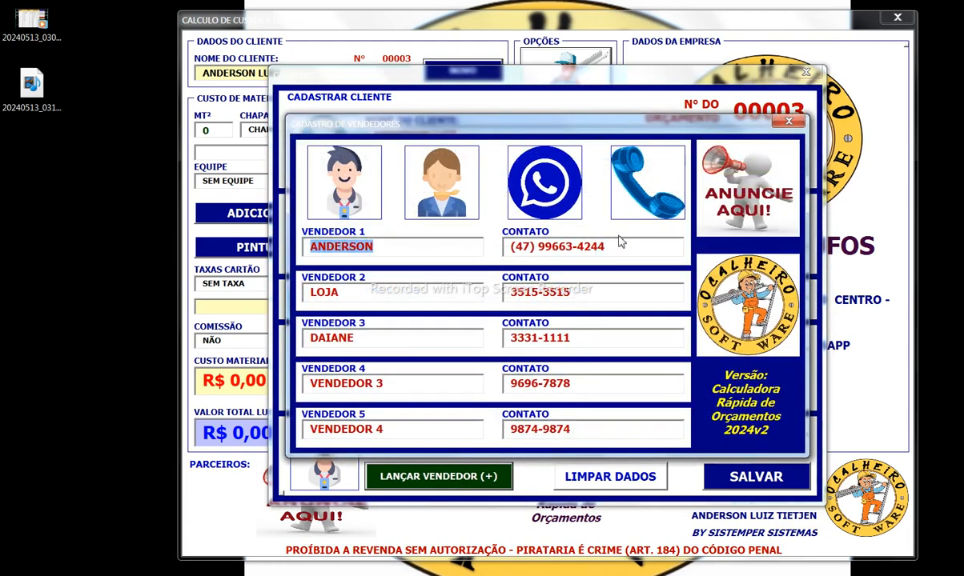
key("Tab")
left_click(411, 297)
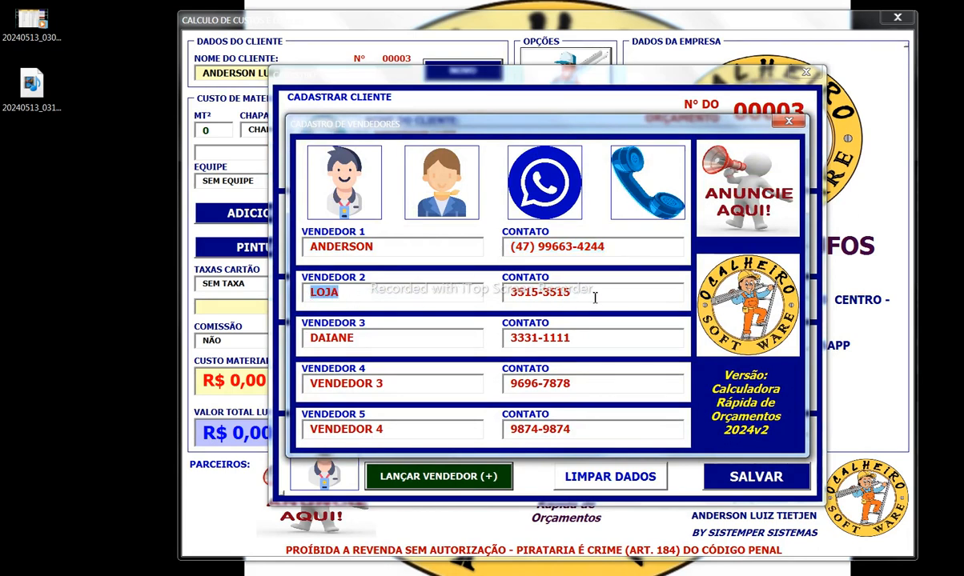
key("Tab")
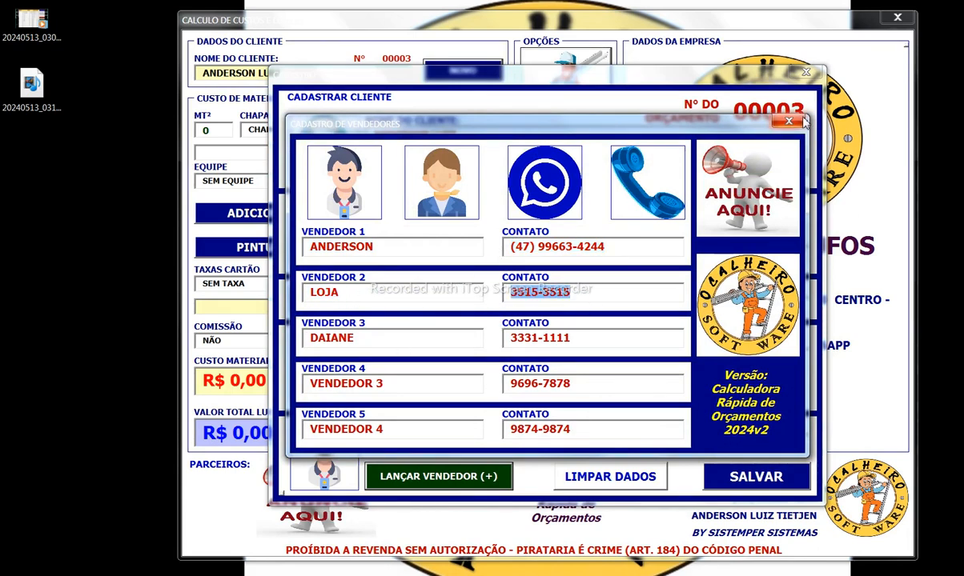
left_click(791, 121)
Step: Keep the original seller after trying LOJA, and save the client record
left_click(505, 444)
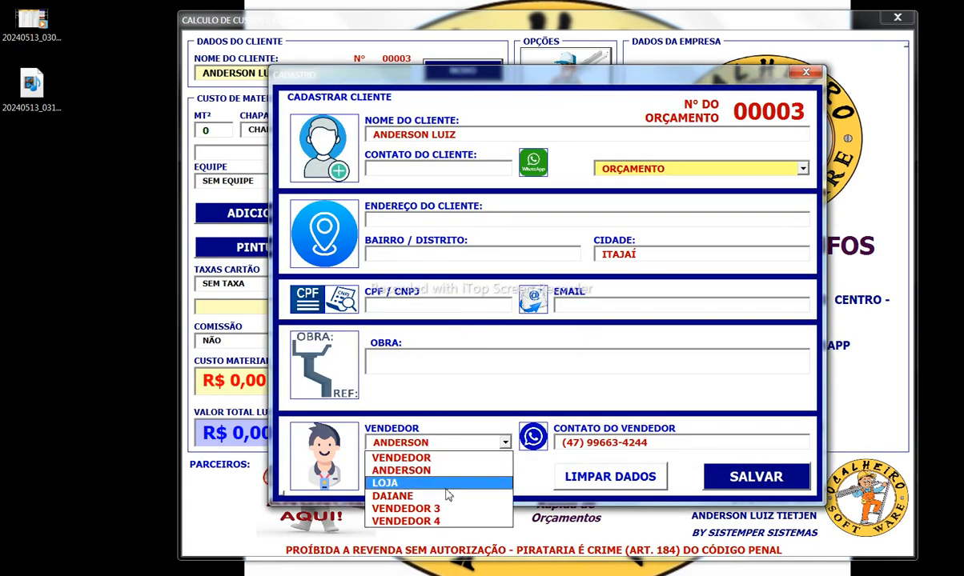
left_click(449, 483)
left_click(505, 443)
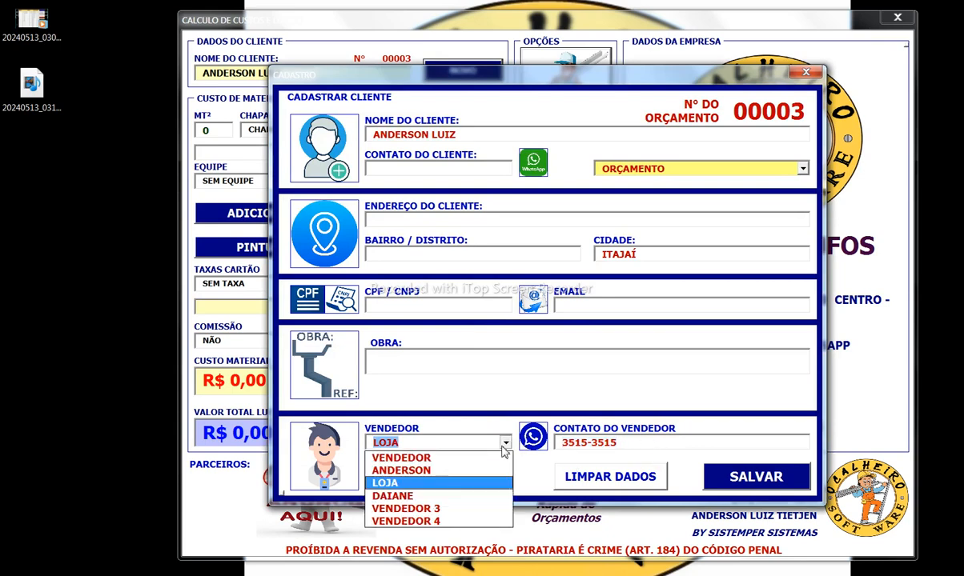
left_click(417, 470)
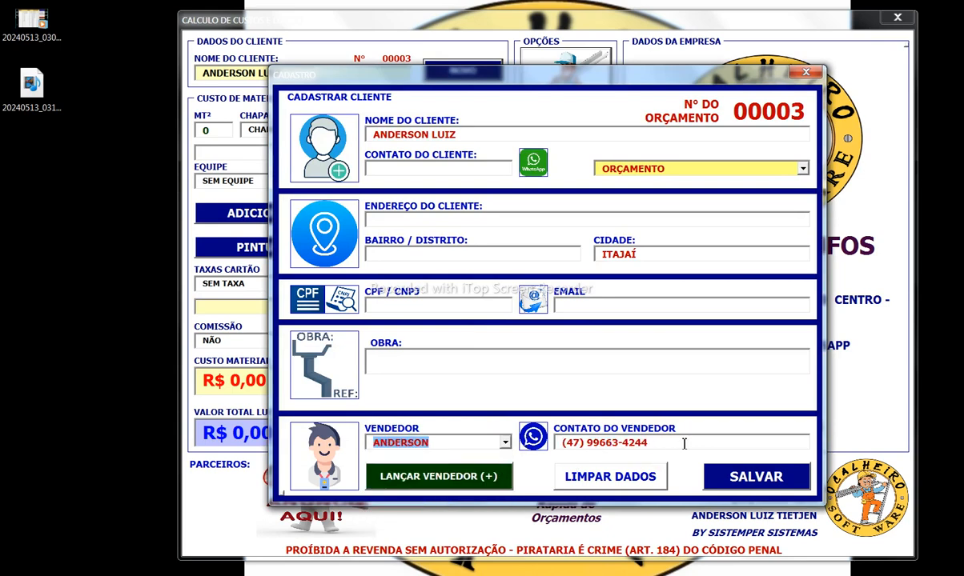
left_click(745, 477)
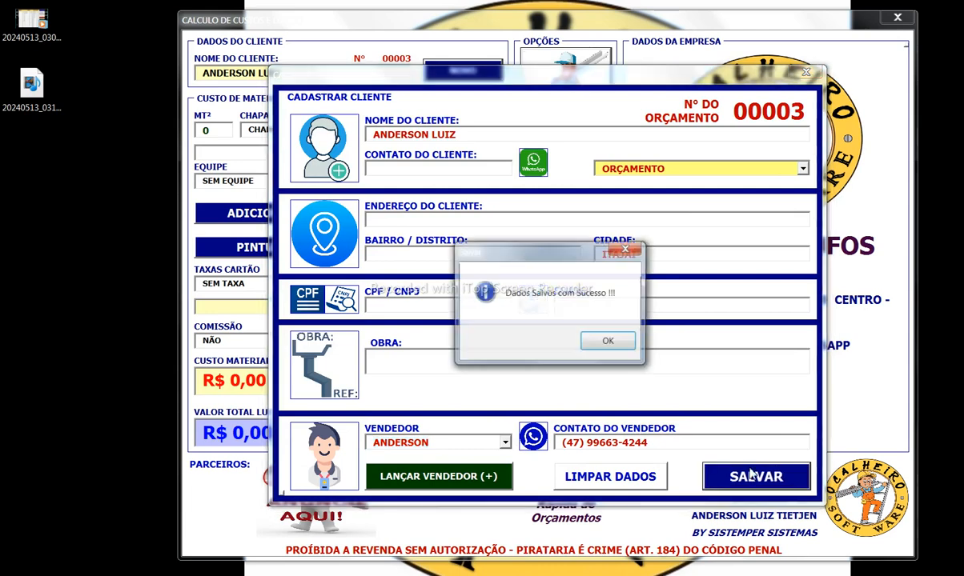
left_click(609, 342)
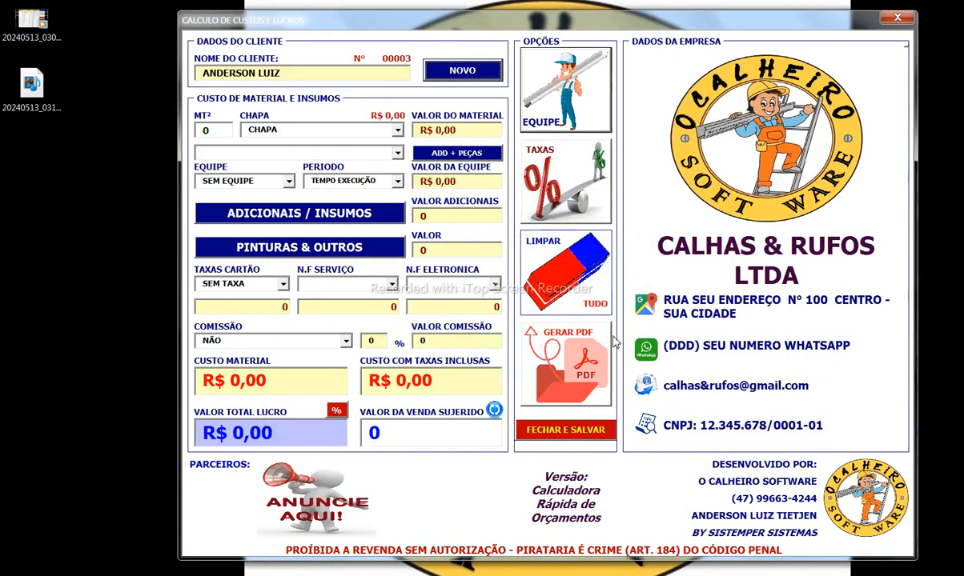
Step: Enter 5,85 m² of CORTE 35 sheet and set the environment to CALHA PADRÃO, giving R$ 290,23
left_click(202, 130)
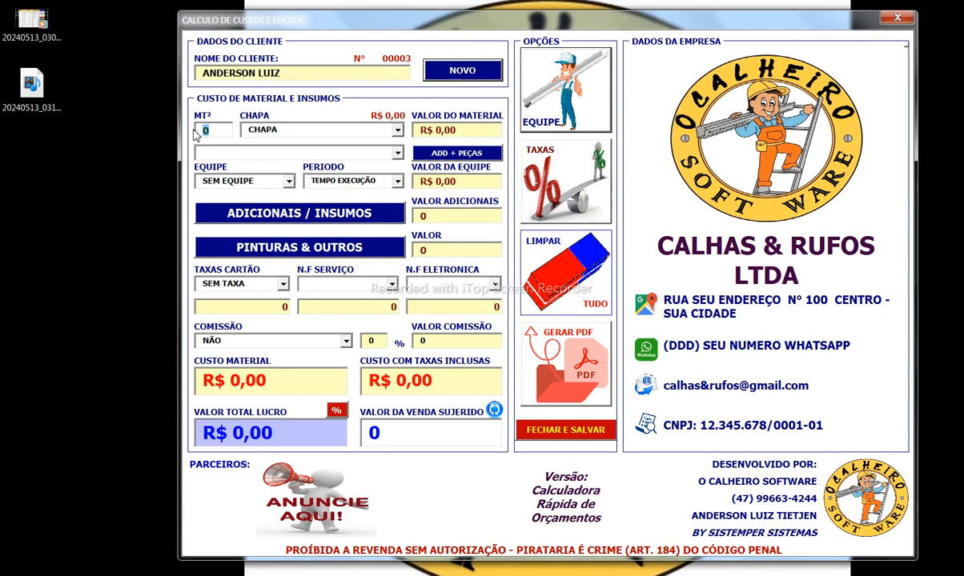
type("5,85")
left_click(370, 130)
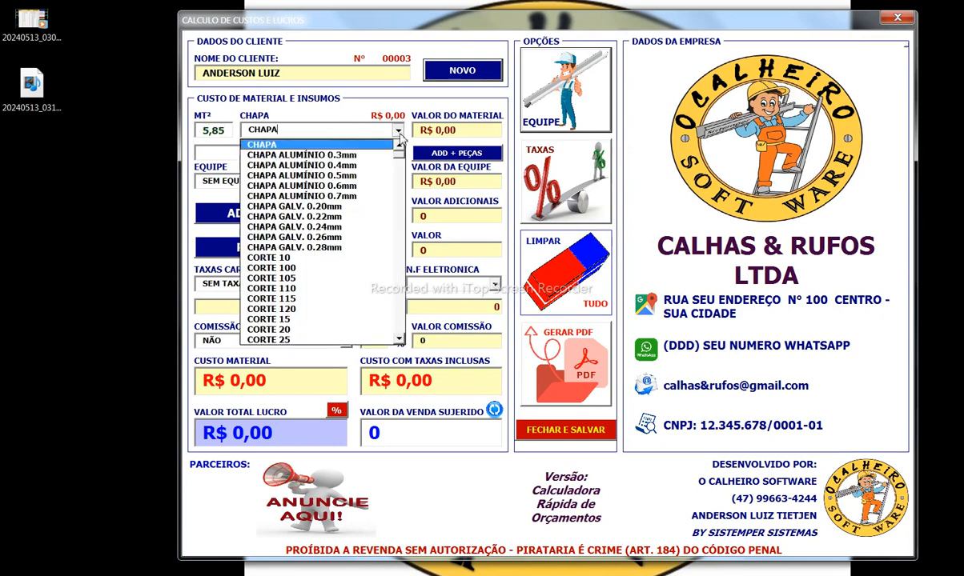
left_click(399, 340)
left_click(399, 340)
left_click(399, 340)
left_click(365, 331)
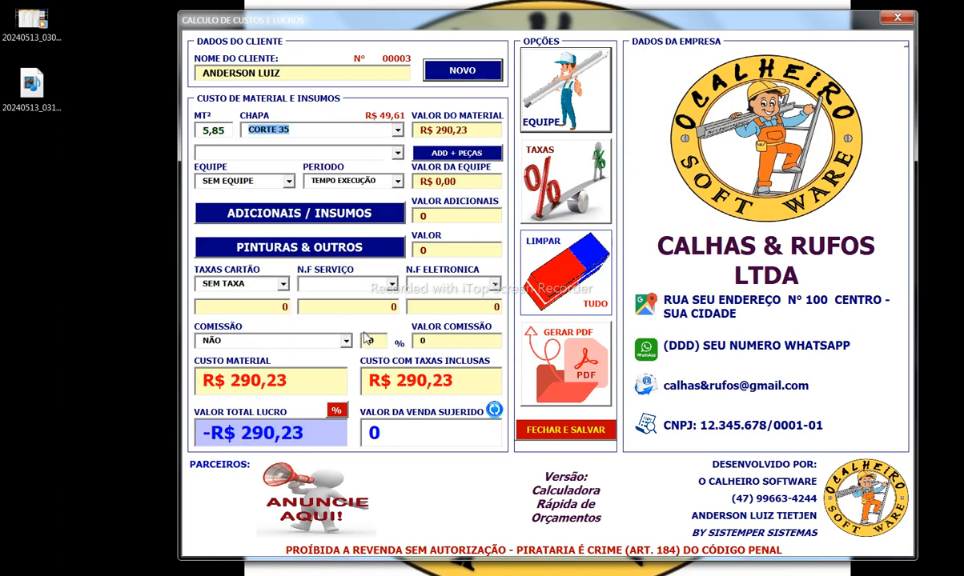
key("Tab")
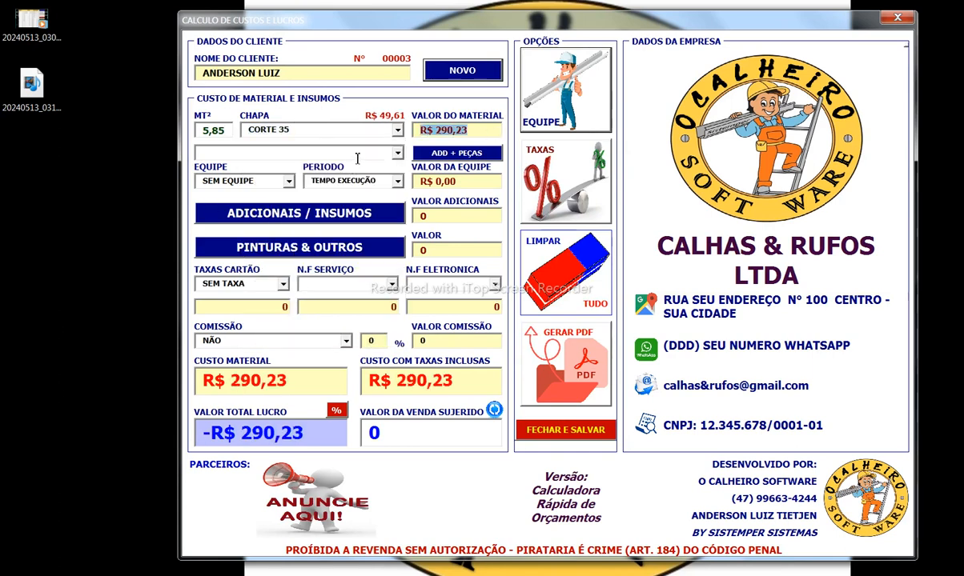
left_click(397, 154)
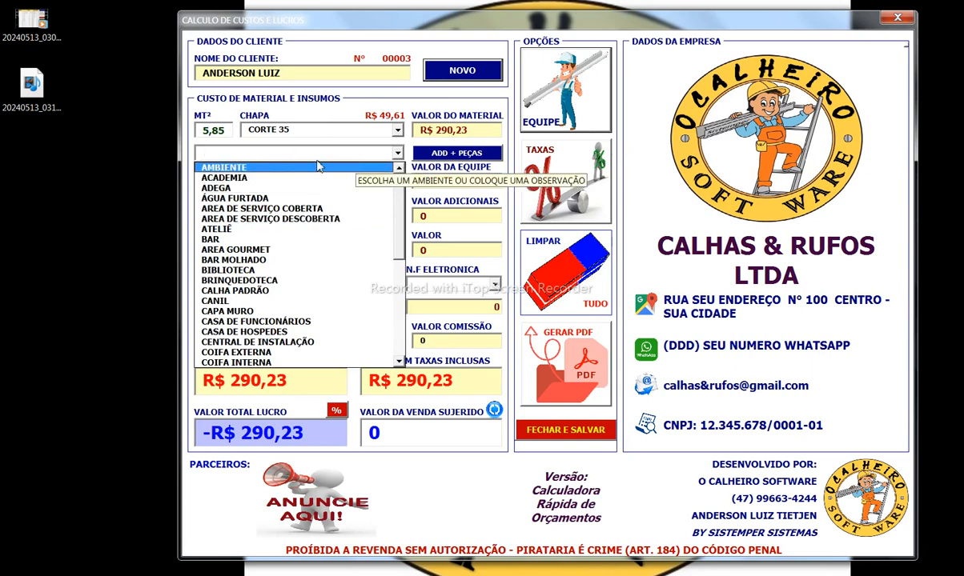
left_click(260, 293)
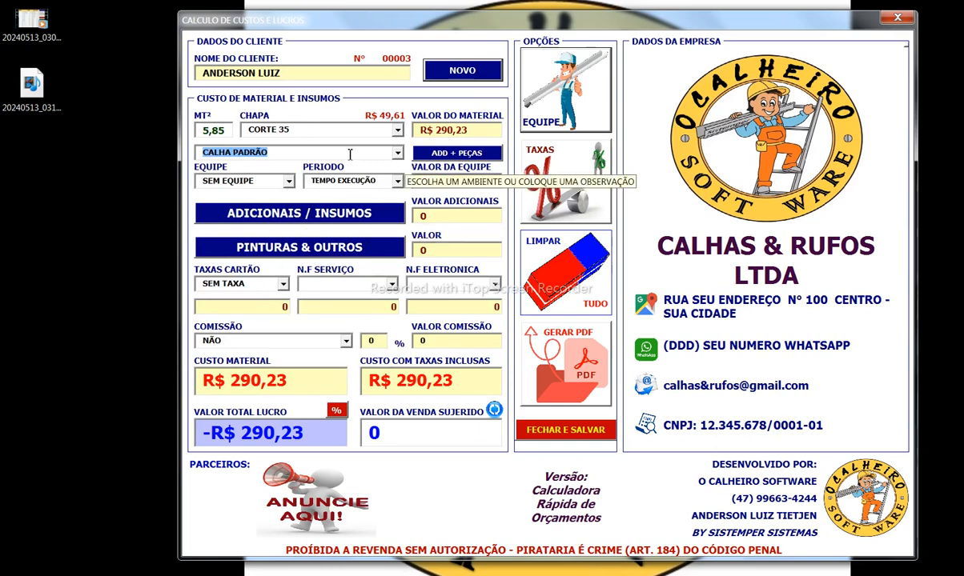
Step: Add a first extra sheet line: 4,87 m² of CORTE 50 noted RUFO 2º PISO
left_click(444, 156)
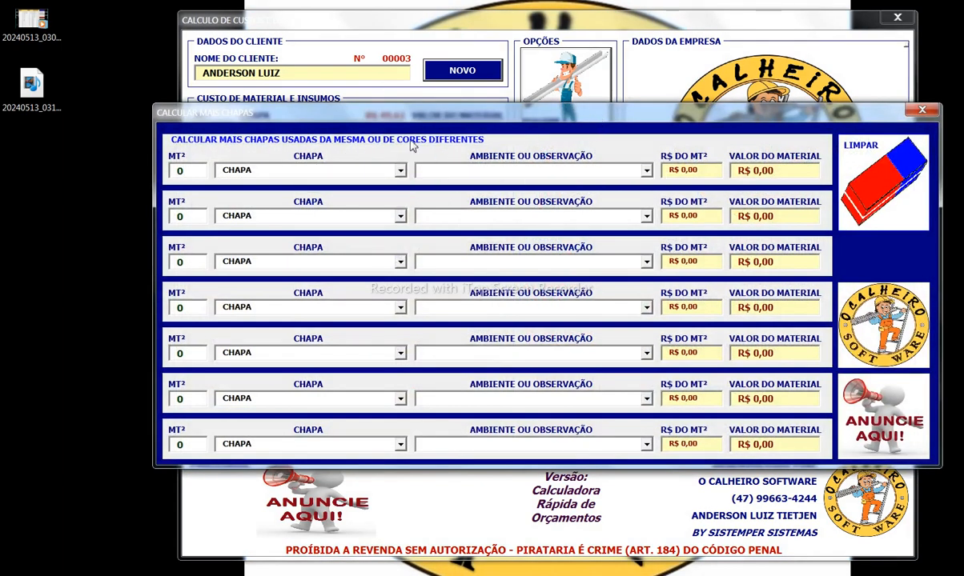
left_click_drag(190, 170, 148, 175)
left_click(400, 170)
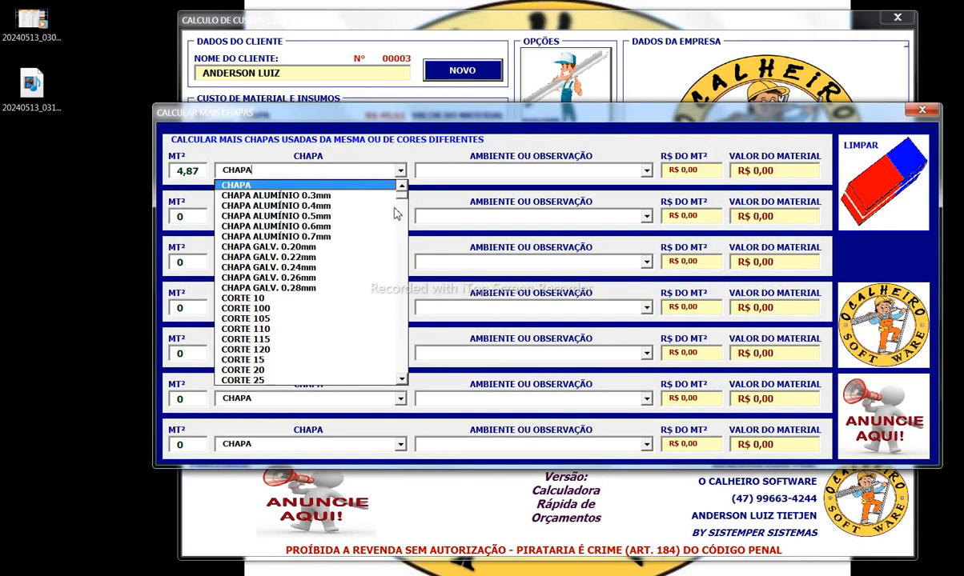
left_click(402, 381)
scroll(403, 385, "down", 2)
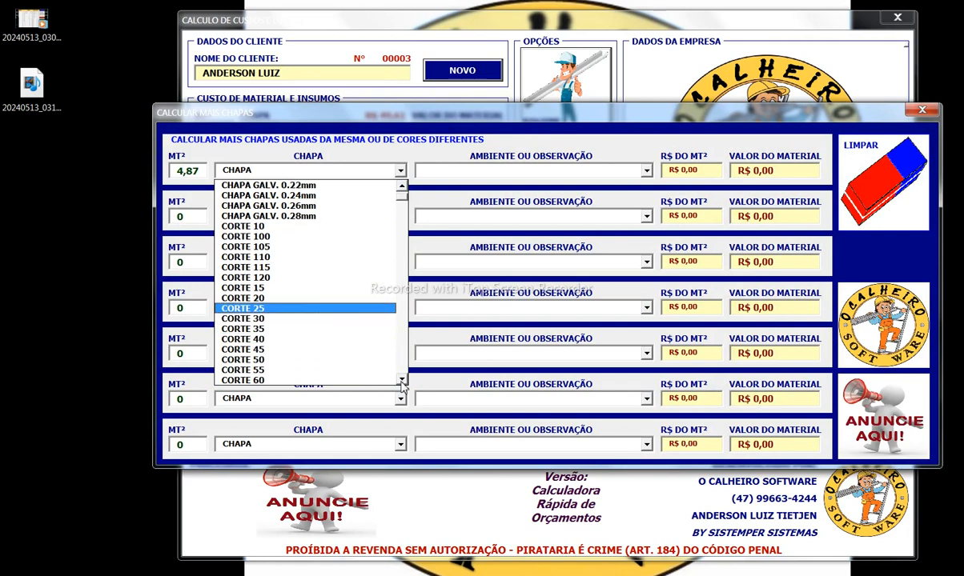
left_click(314, 361)
left_click(624, 172)
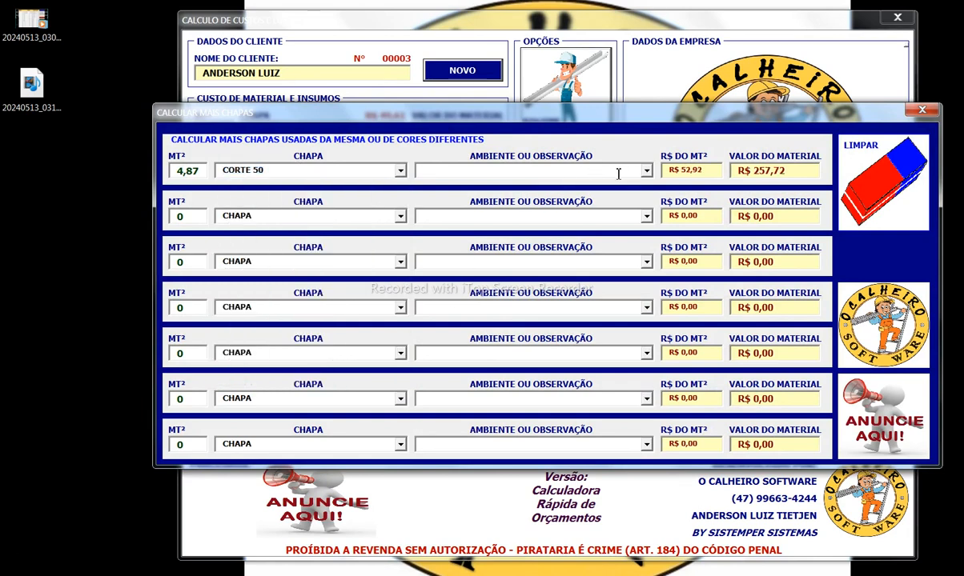
type("RUFO")
key("Tab")
Step: Add a second line of 5,85 m² CORTE 50 noted RUFO GARAGEM, then close the window
type("5,85")
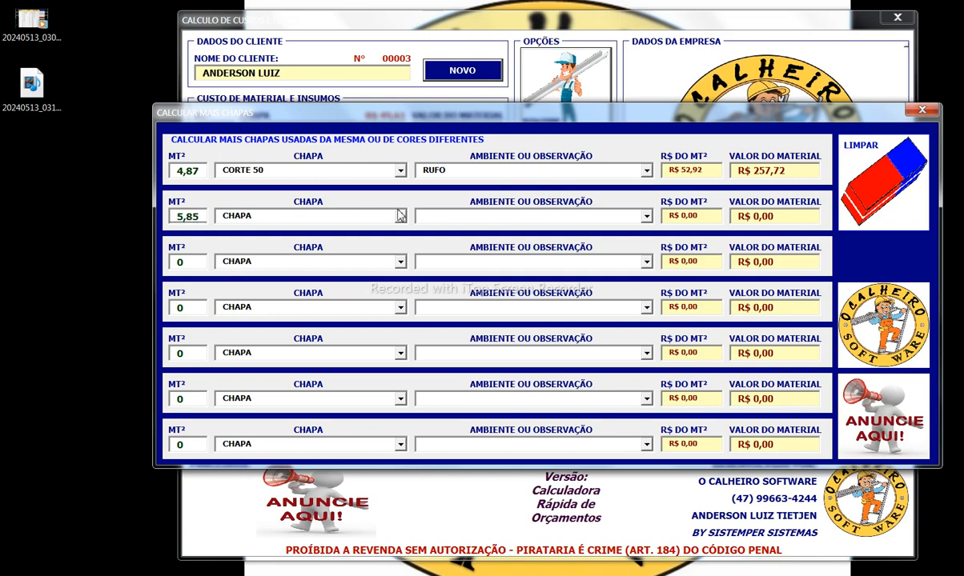
left_click(399, 215)
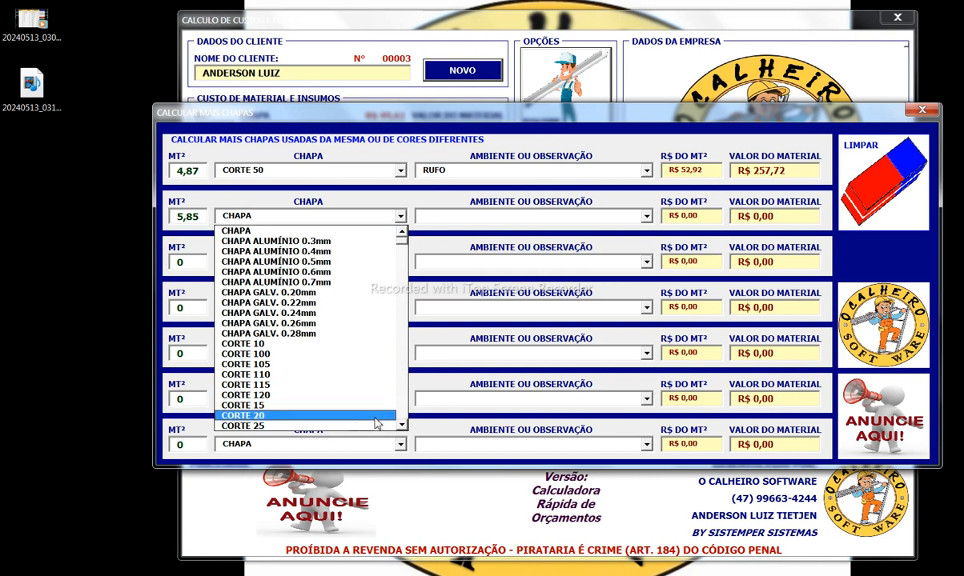
scroll(376, 423, "down", 2)
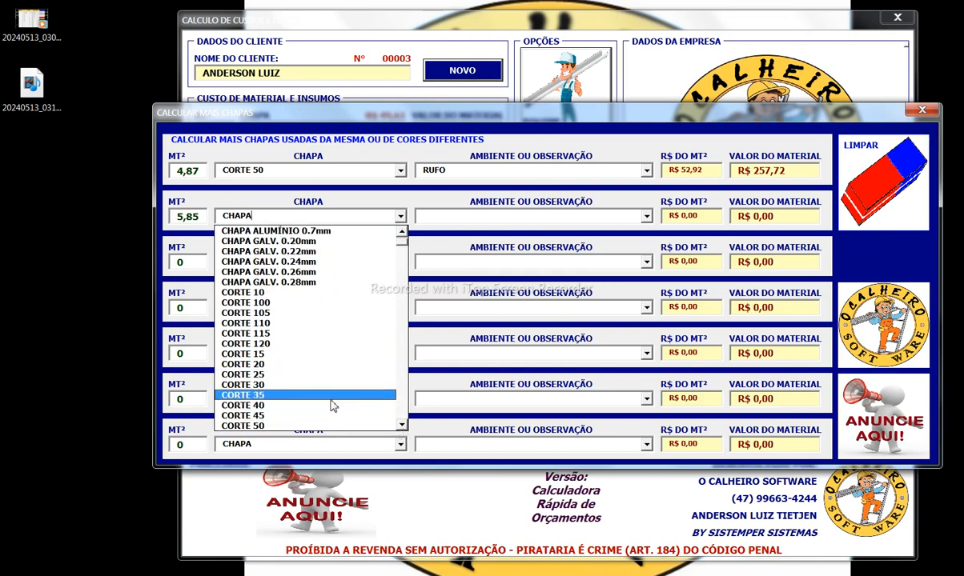
left_click(328, 426)
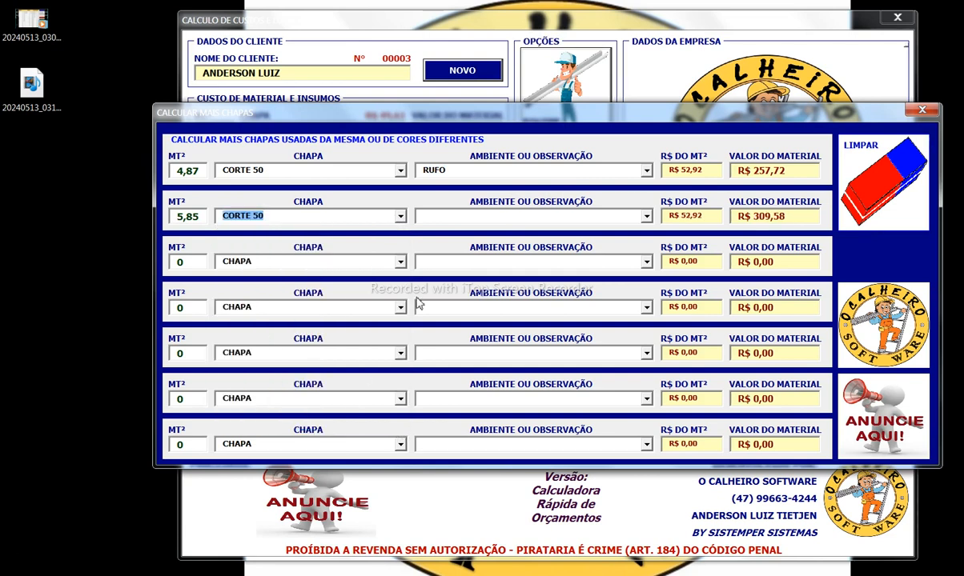
left_click(442, 216)
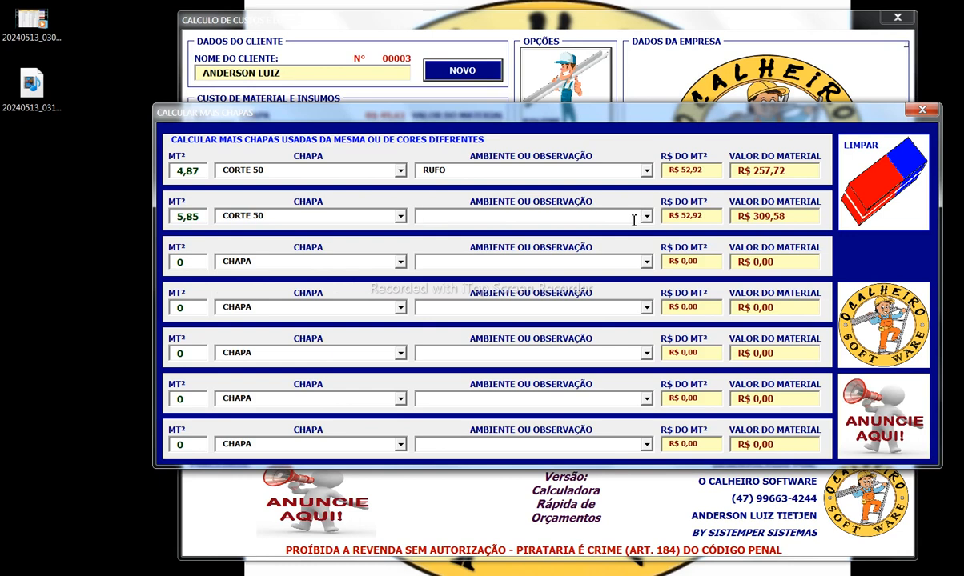
type("RUFO")
left_click(568, 220)
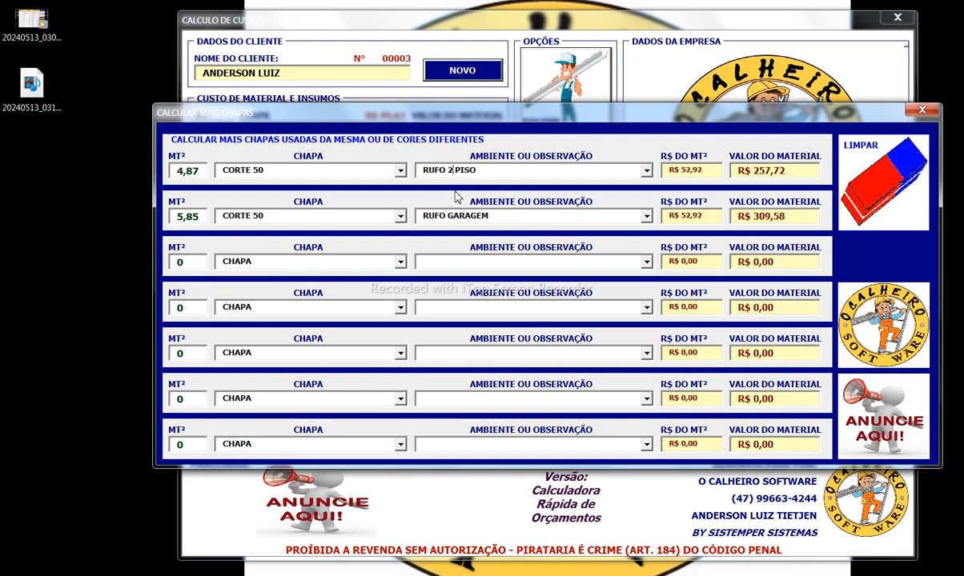
type("º")
left_click(922, 110)
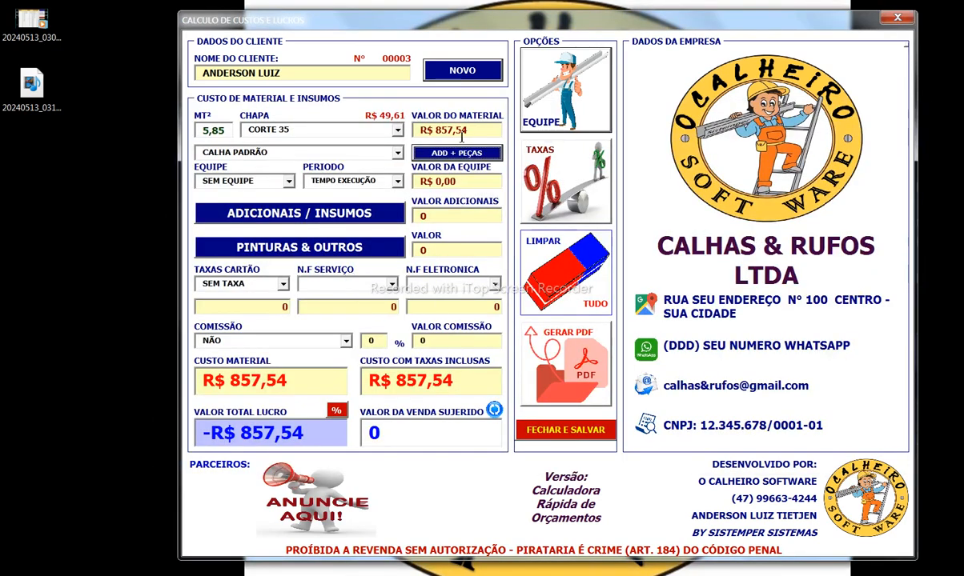
Step: Set the work period to 6 HORAS and the team to TODOS, charging R$ 227,73
left_click_drag(479, 131, 405, 137)
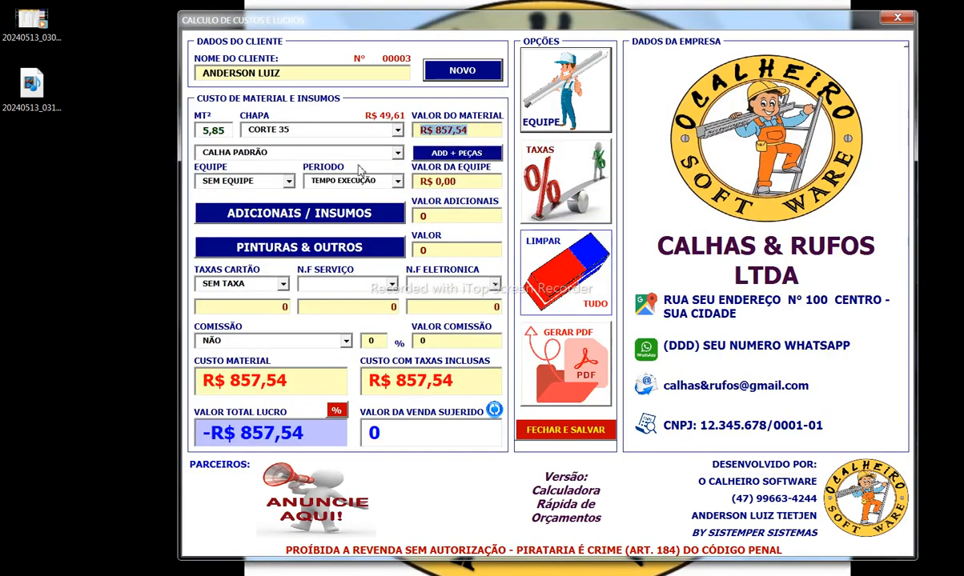
left_click(289, 182)
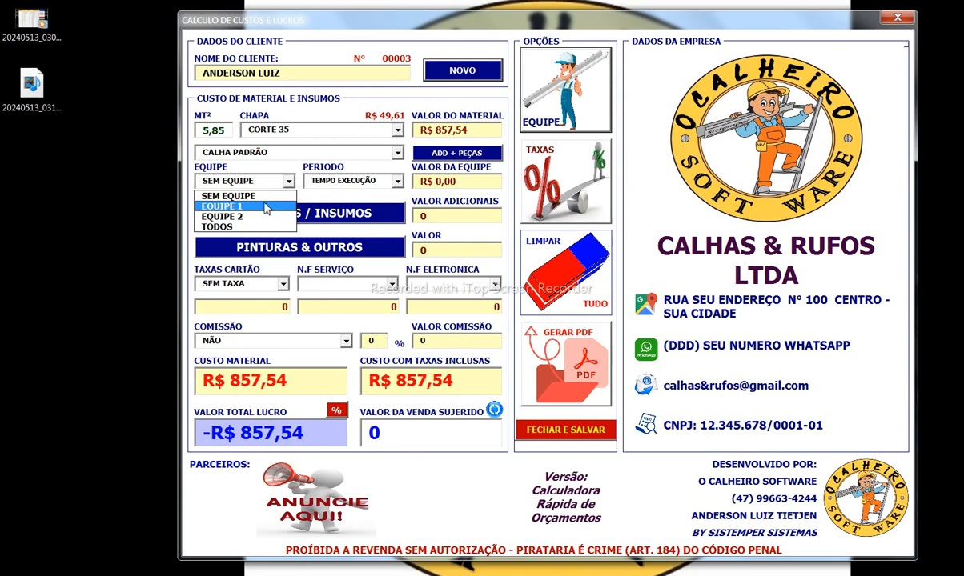
left_click(240, 216)
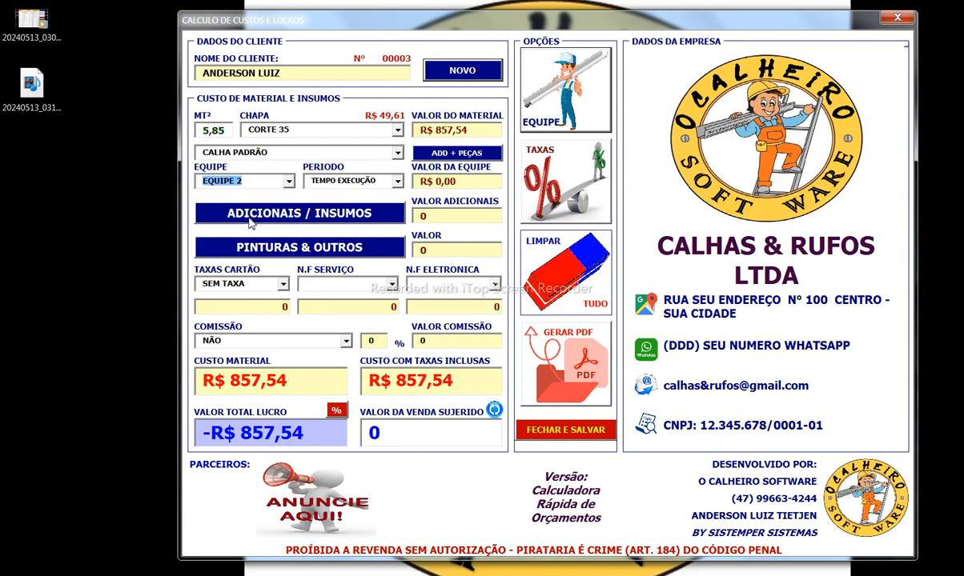
left_click(397, 181)
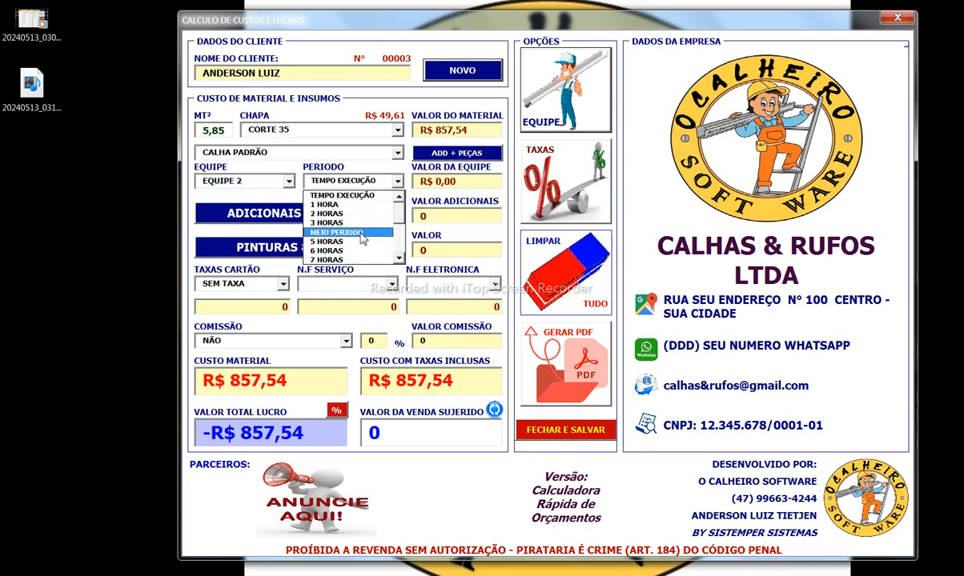
scroll(365, 245, "down", 2)
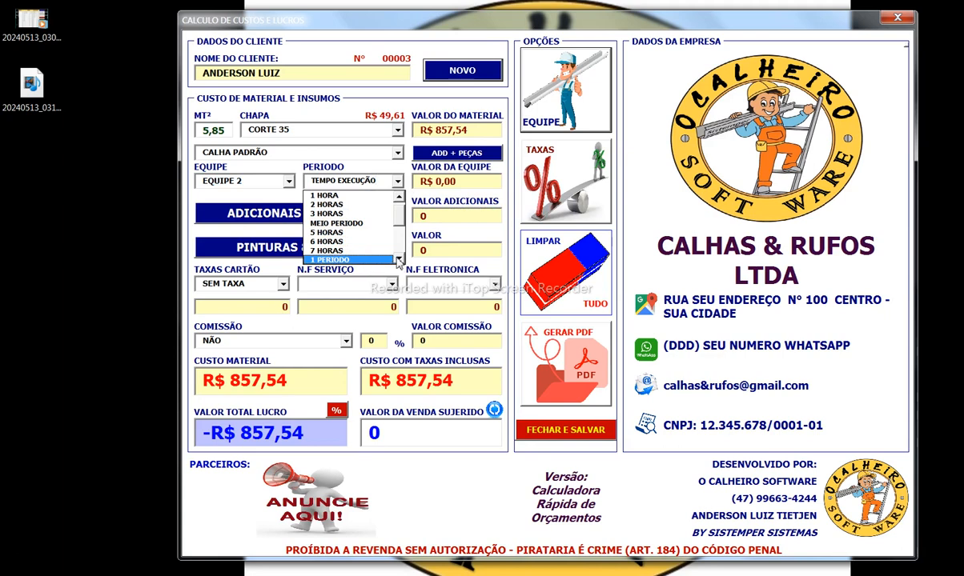
scroll(399, 262, "down", 2)
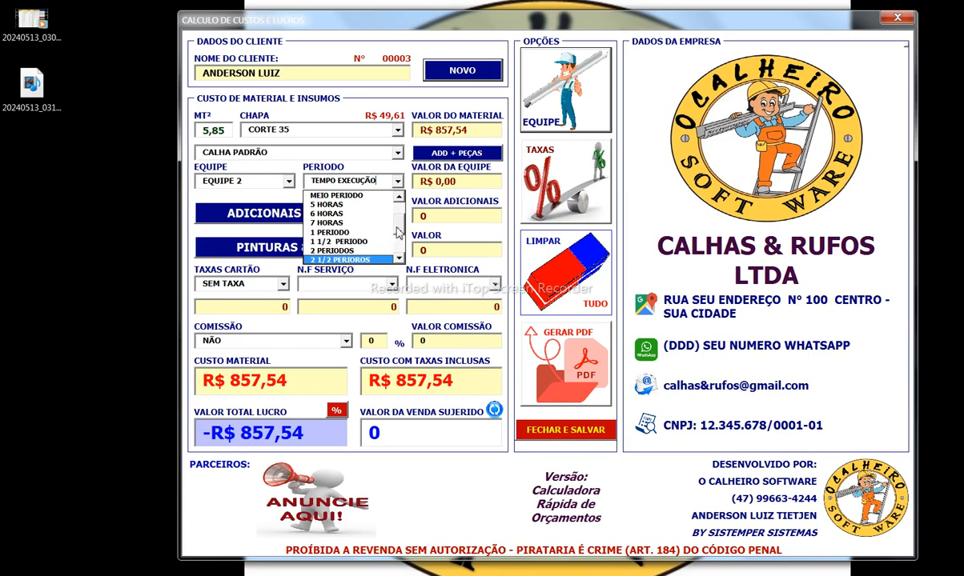
scroll(399, 233, "up", 4)
left_click(348, 251)
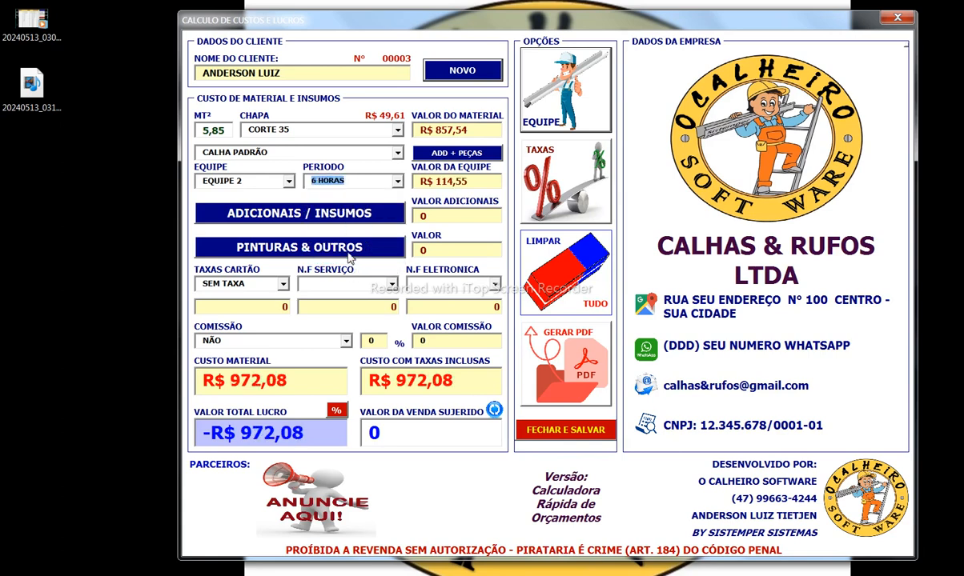
left_click(286, 181)
left_click(256, 228)
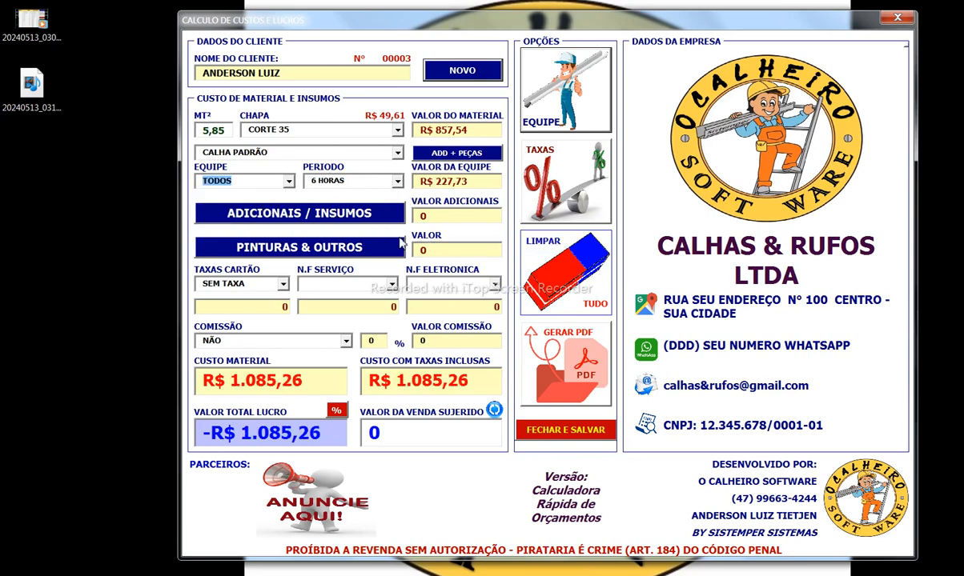
Step: In the additional items window, set the first item to P.U TUBO with quantity 3
left_click(367, 216)
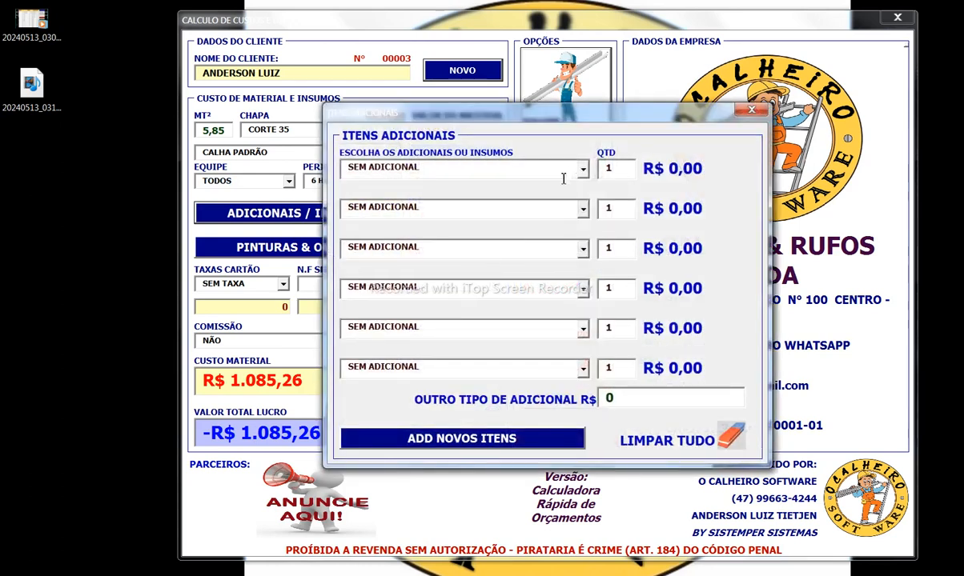
left_click_drag(509, 175, 261, 154)
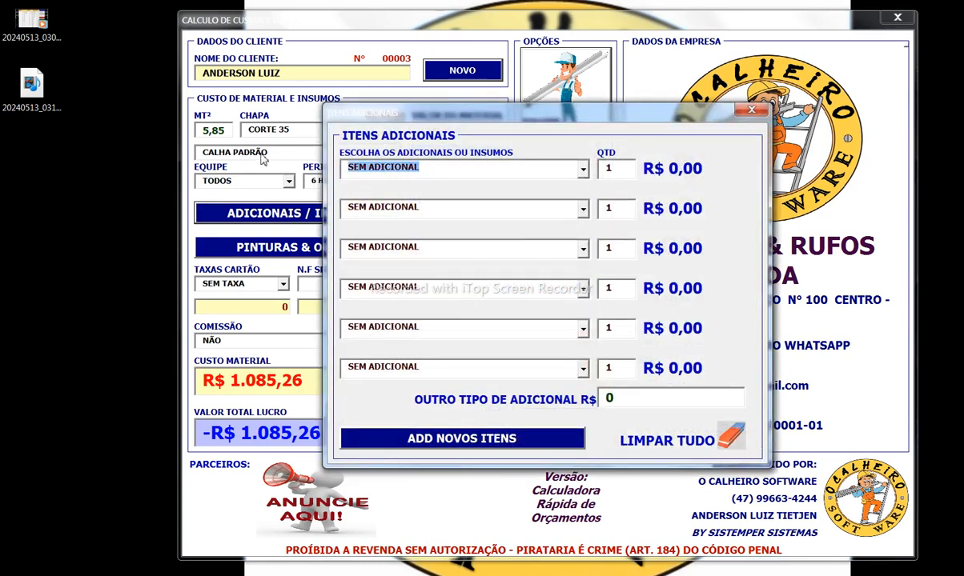
type("P.U TUBO")
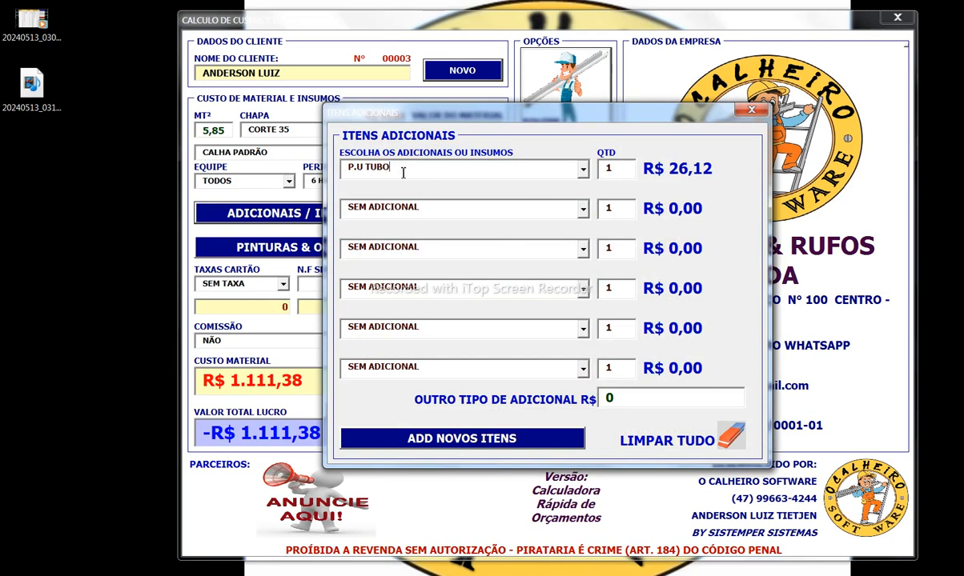
key("Up")
key("Down")
key("Up")
key("Down")
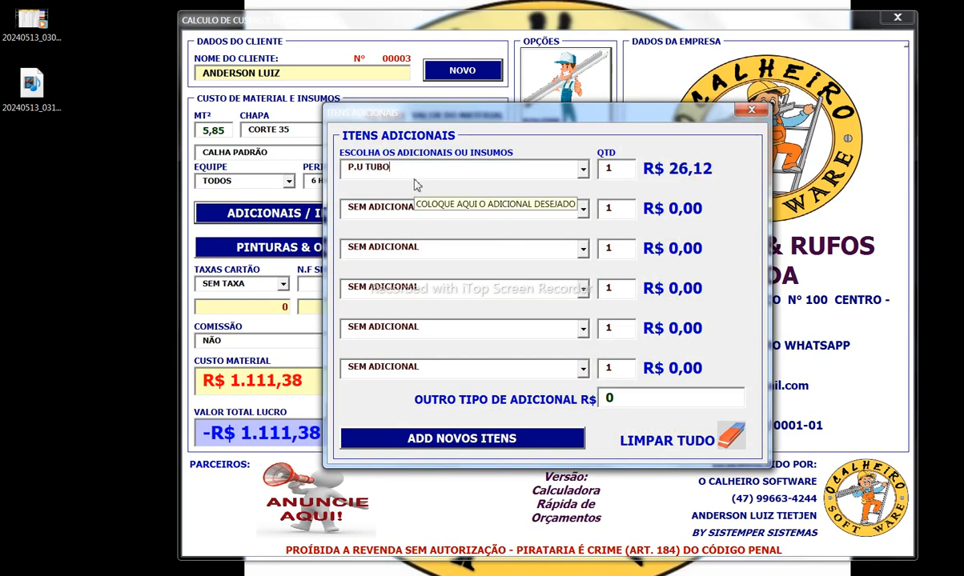
key("Up")
key("Up")
key("Up")
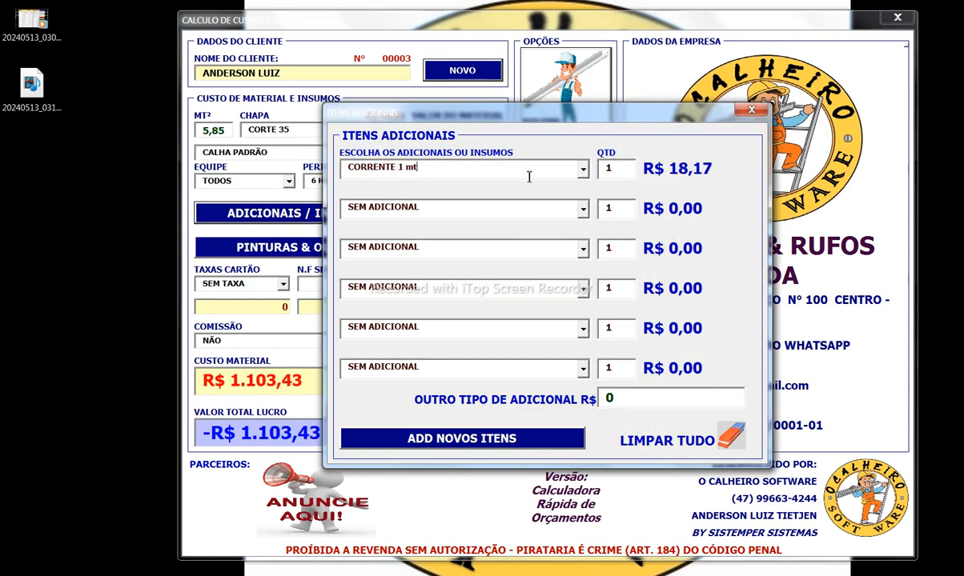
left_click_drag(529, 175, 302, 162)
type("P.U sachê")
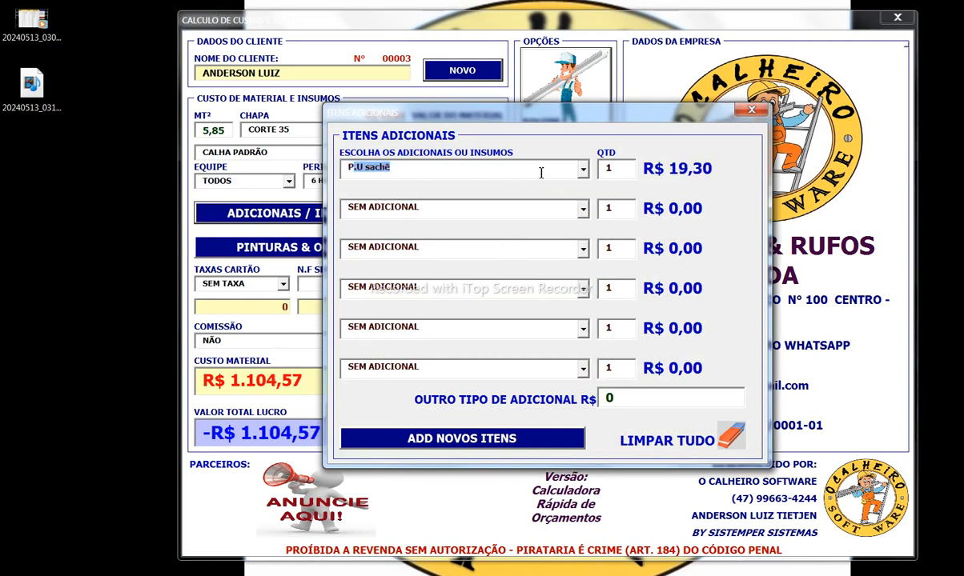
key("Down")
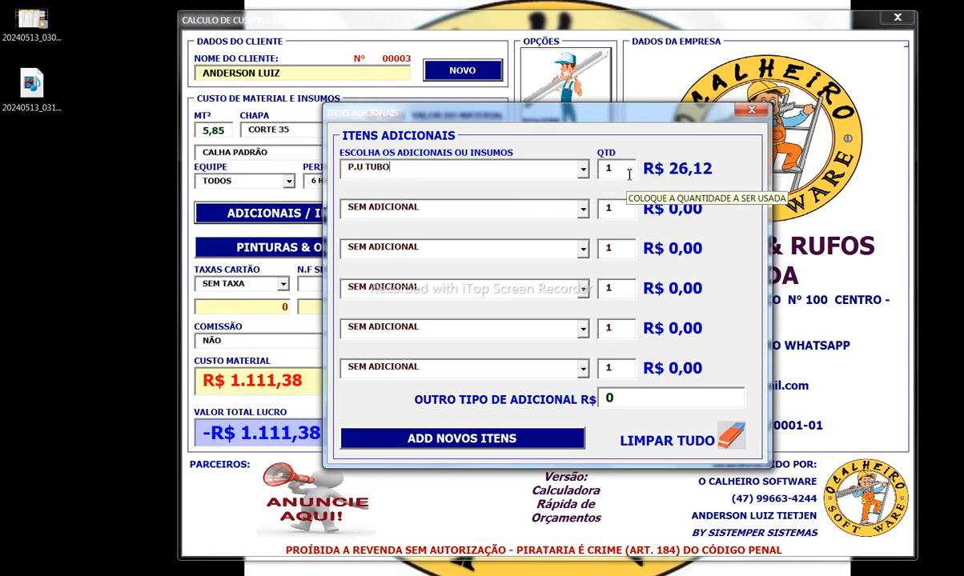
left_click_drag(629, 175, 551, 172)
type("3")
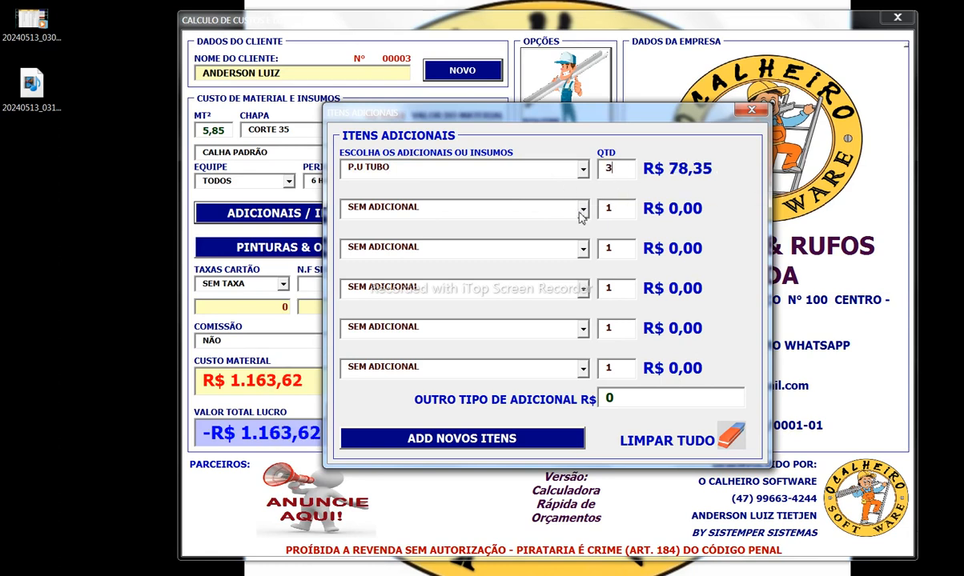
Step: Set the second item to SAIDA 50mm with quantity 2 and add R$ 150 of other extras
left_click_drag(450, 215, 263, 222)
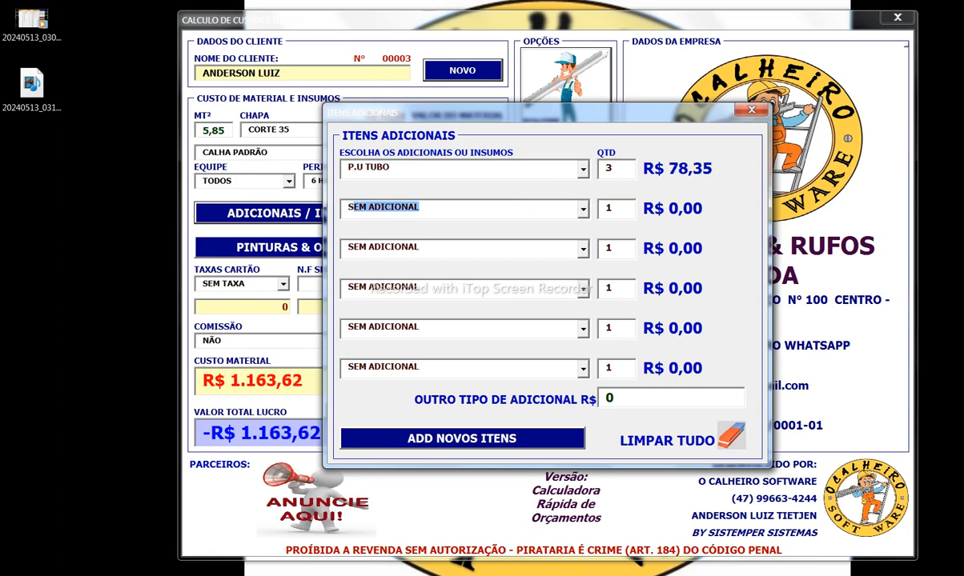
type("SAIDA 50mm")
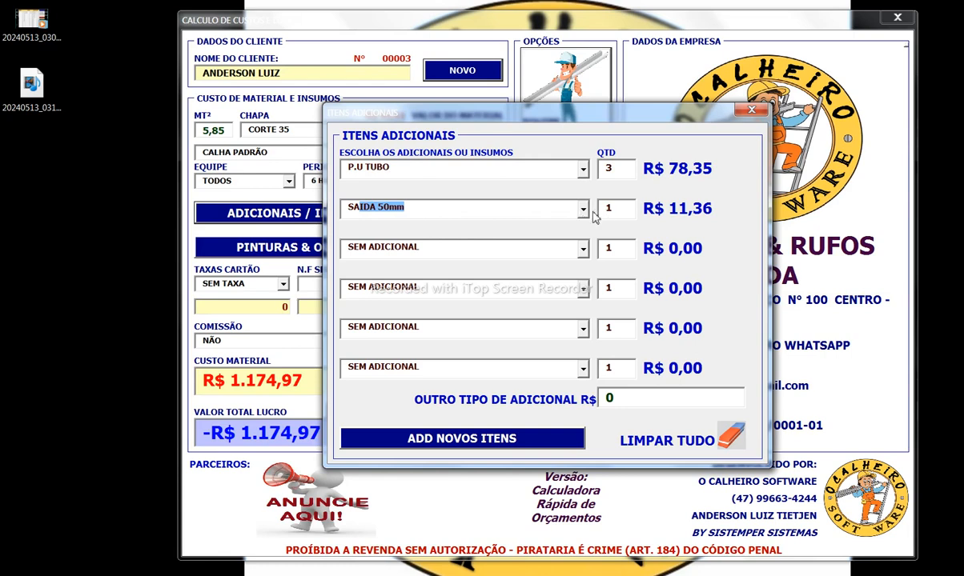
double_click(627, 209)
type("2")
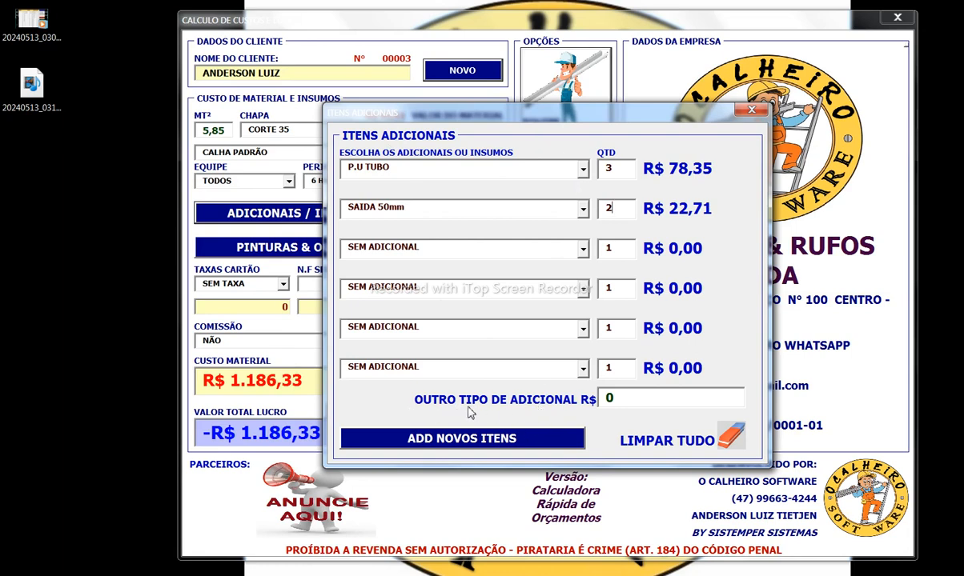
key("Tab")
type("150")
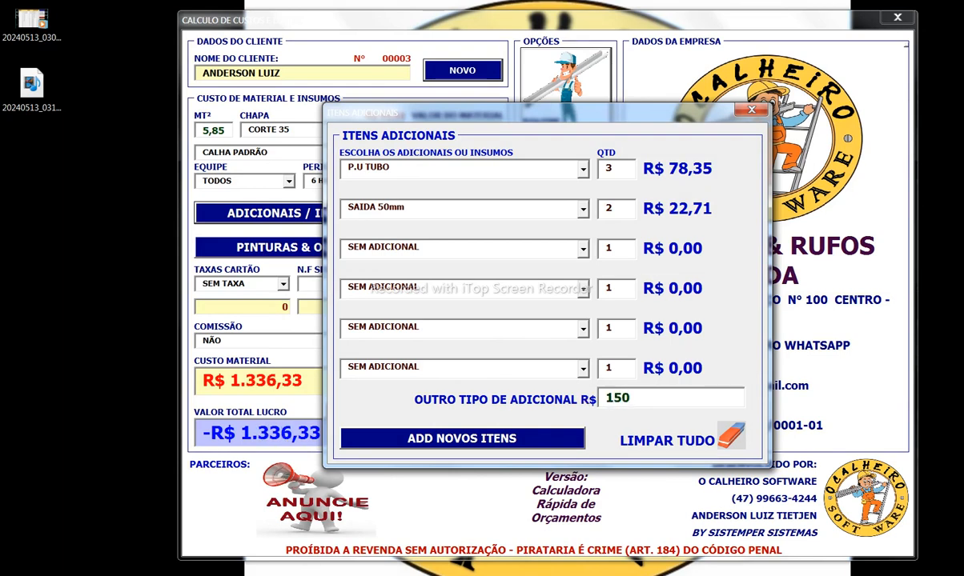
left_click(752, 109)
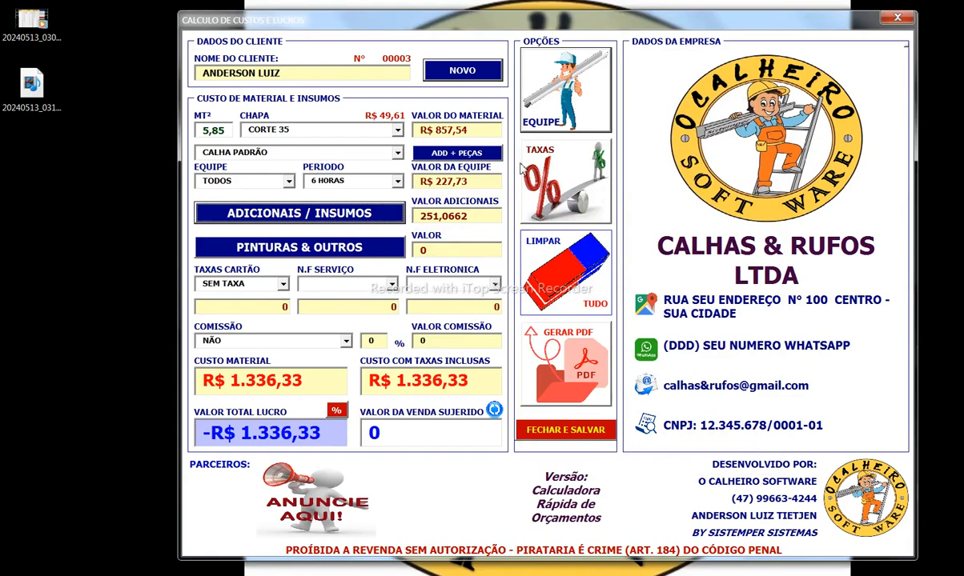
Step: Add PINT. BRANCA paint at quantity 3,5 (R$ 197,92), leaving OUTRO VALOR QUALQUER empty
left_click(329, 241)
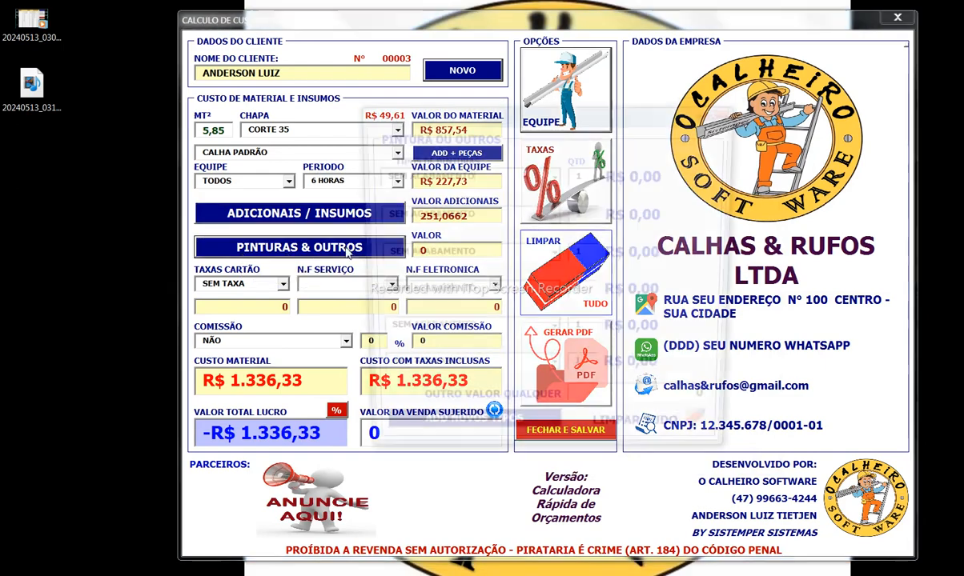
left_click(556, 175)
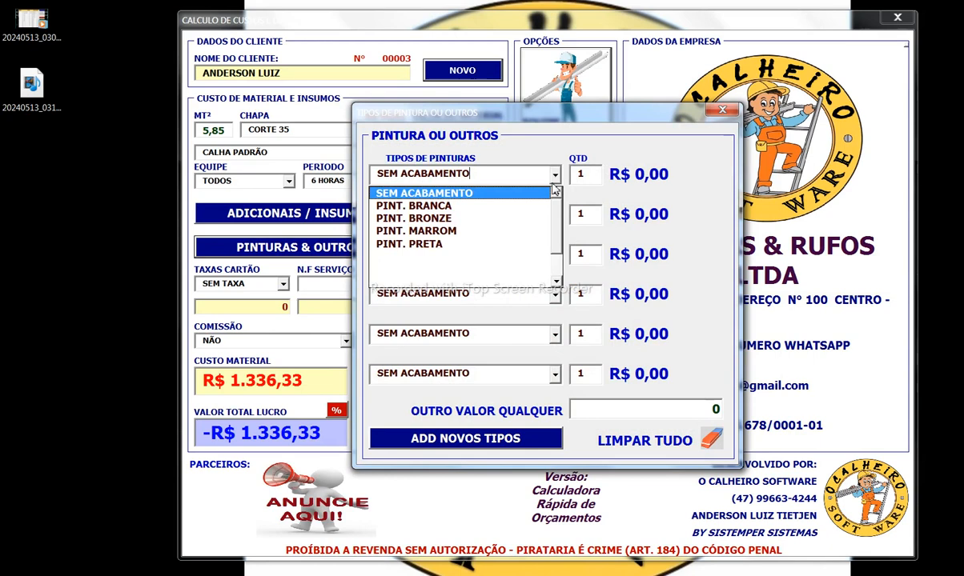
left_click(523, 208)
type("3,5")
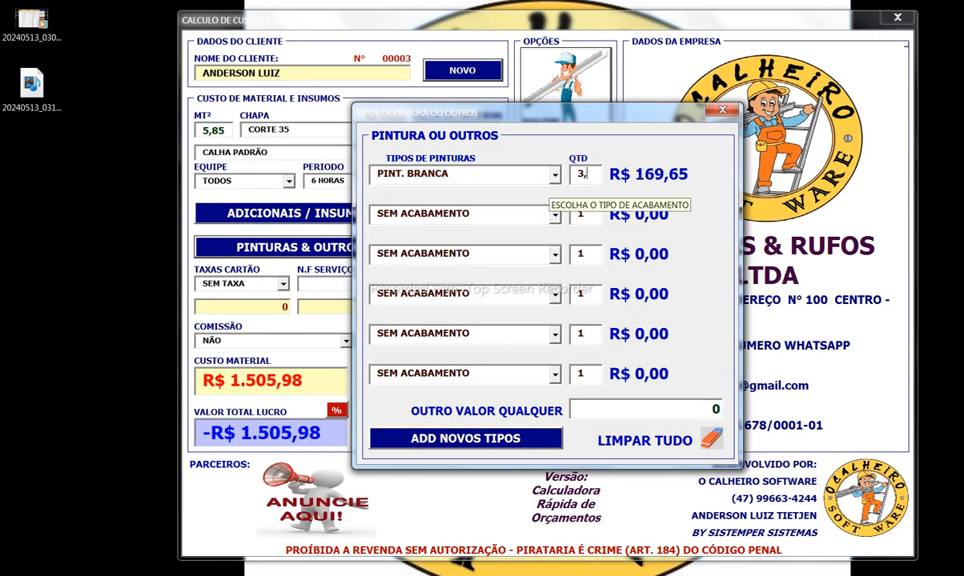
double_click(578, 183)
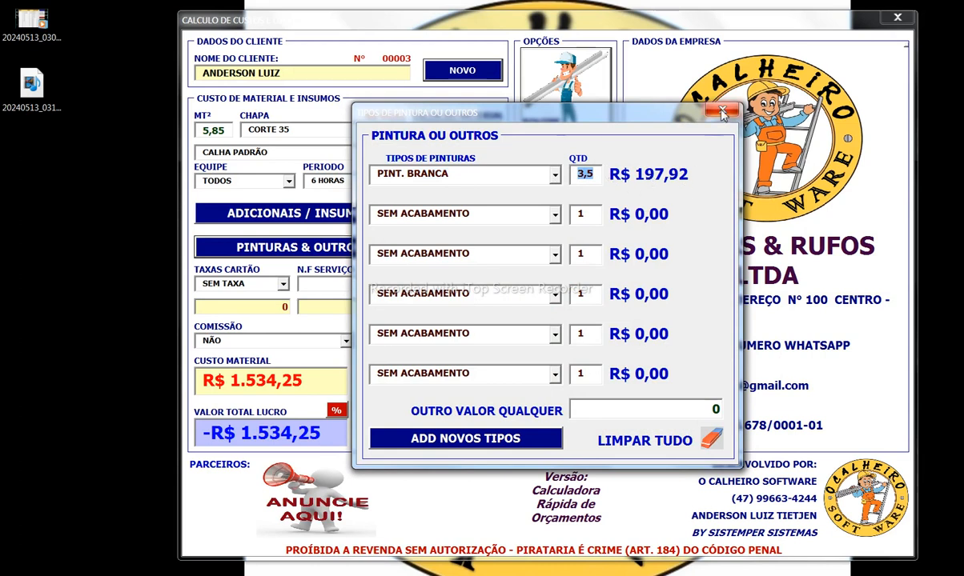
left_click(655, 414)
type("150")
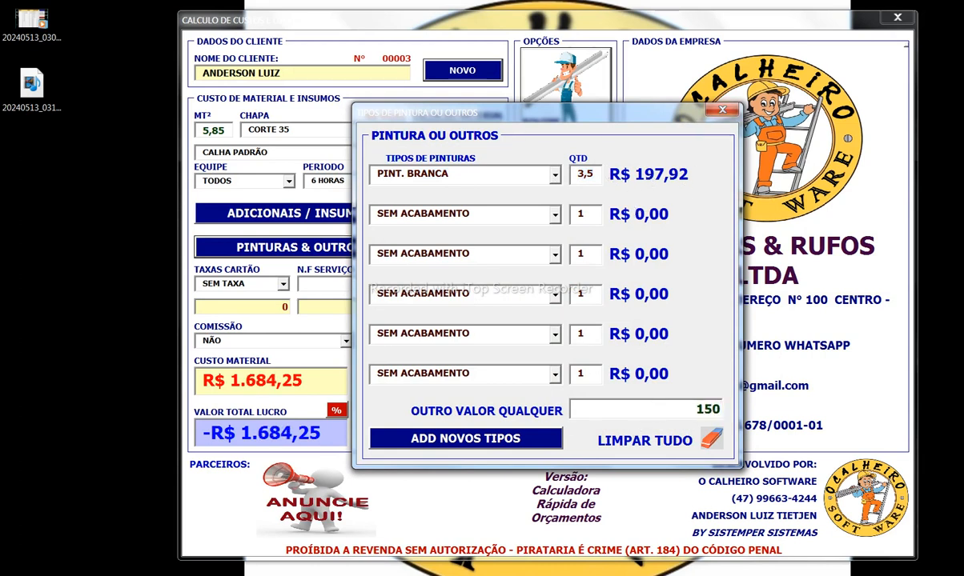
key("BackSpace")
key("BackSpace")
key("BackSpace")
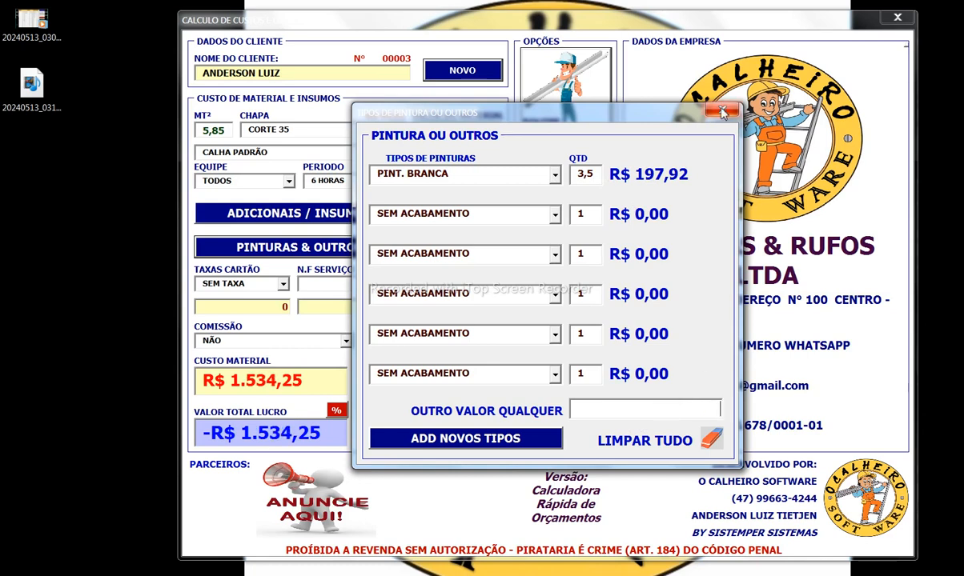
left_click(722, 110)
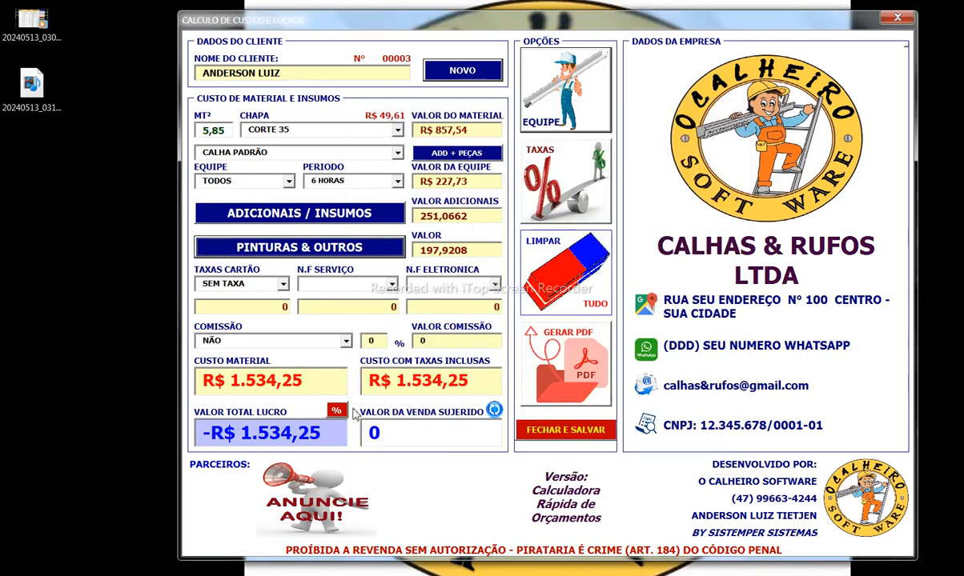
Step: Review the costs totalling R$ 1.534,25 and compute the suggested sale price of R$ 2.761,65
left_click(443, 130)
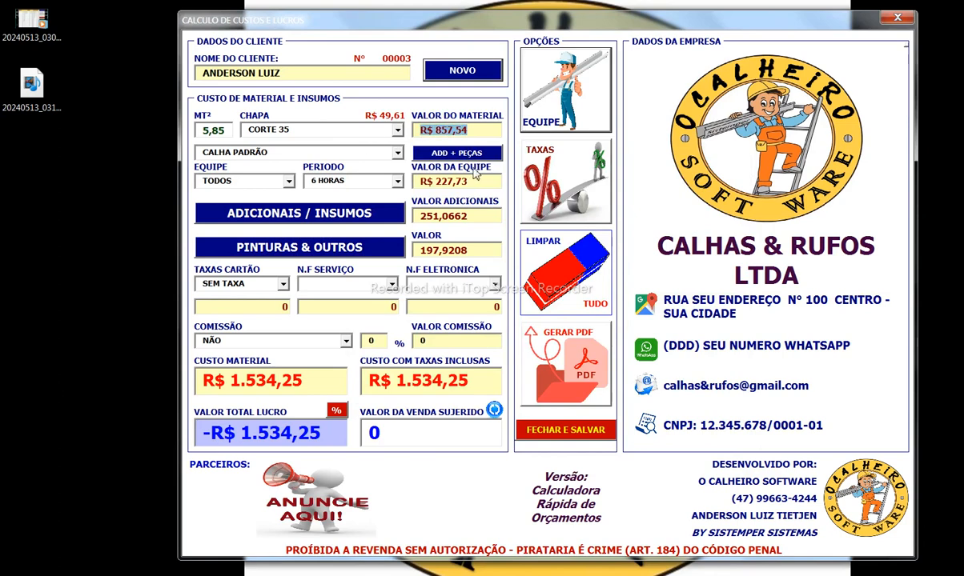
left_click(448, 174)
left_click_drag(479, 216, 405, 216)
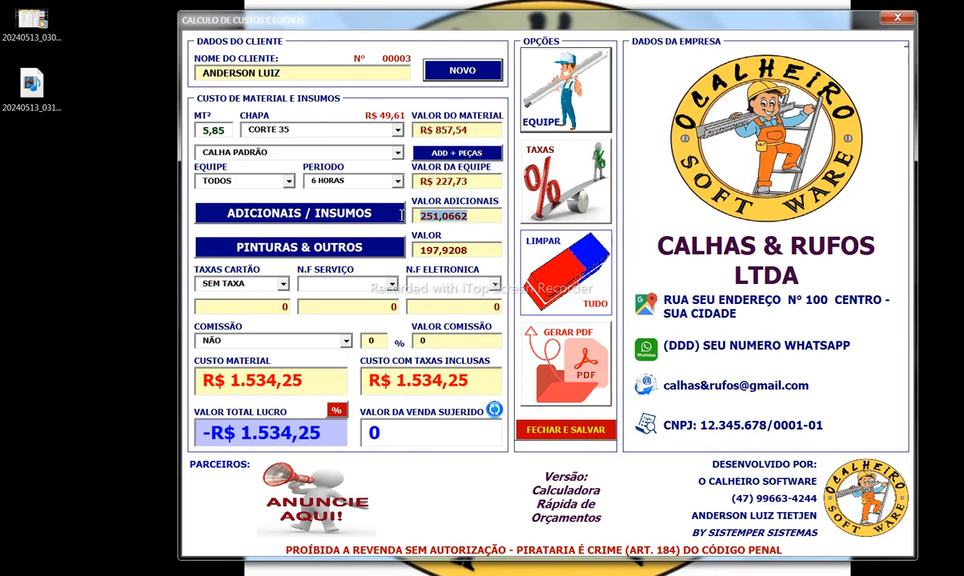
left_click_drag(478, 252, 393, 305)
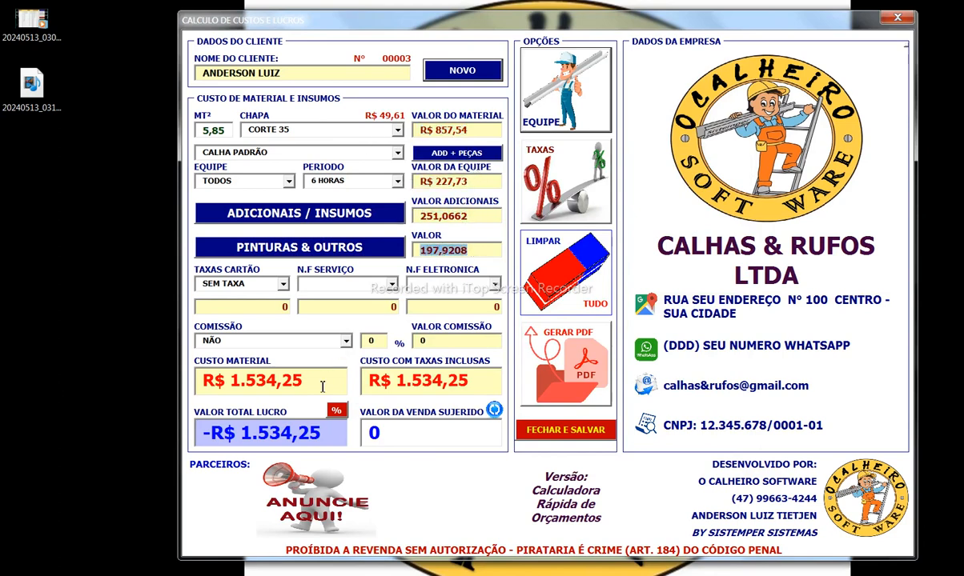
left_click_drag(323, 386, 210, 400)
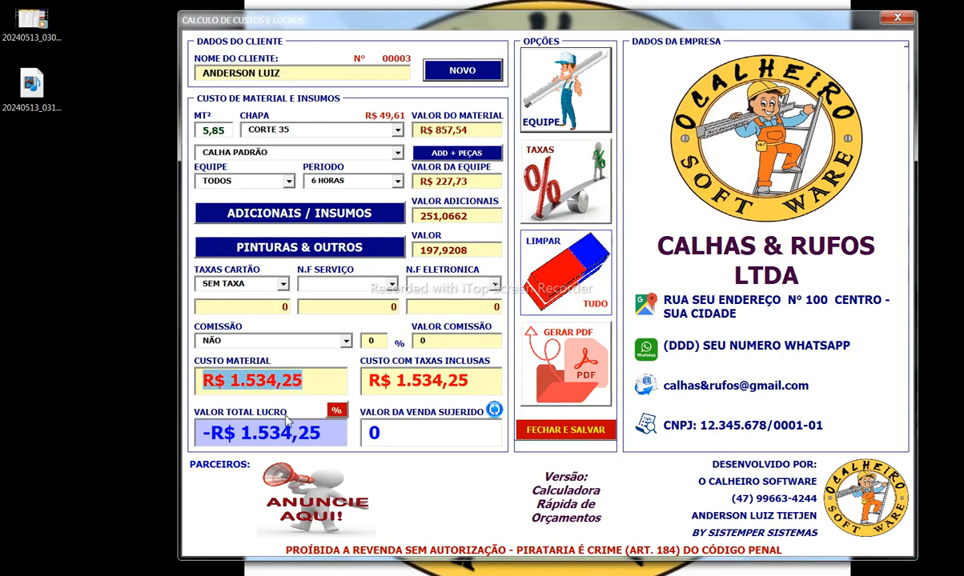
left_click(495, 411)
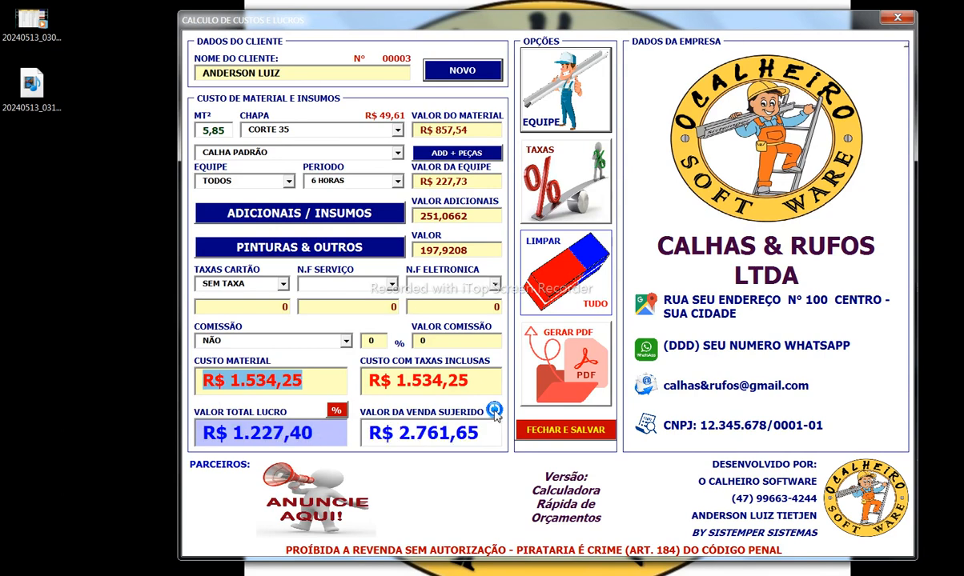
left_click_drag(488, 435, 343, 443)
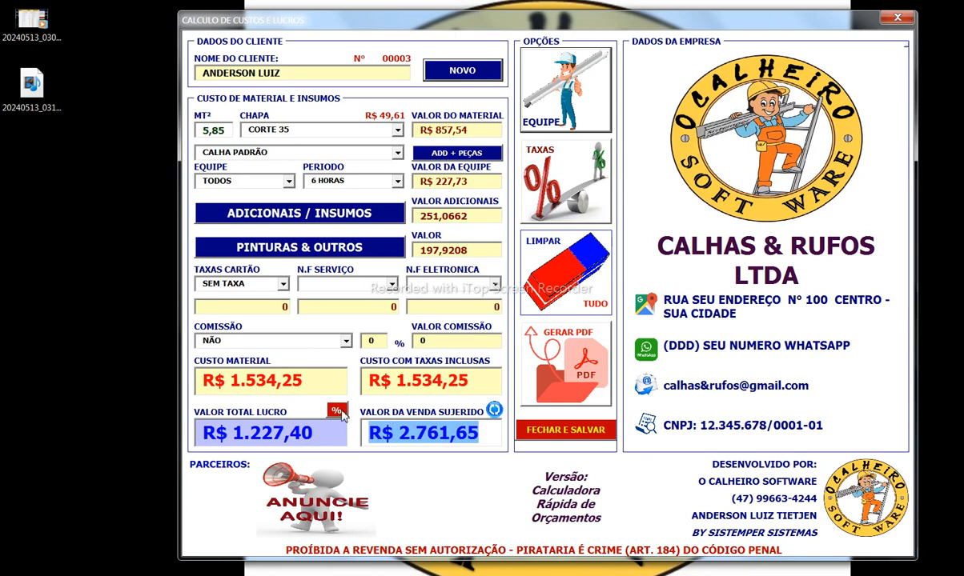
Step: Enter a 50% profit margin after trying 100 and 35, giving R$ 2.301,37 suggested sale
left_click(336, 411)
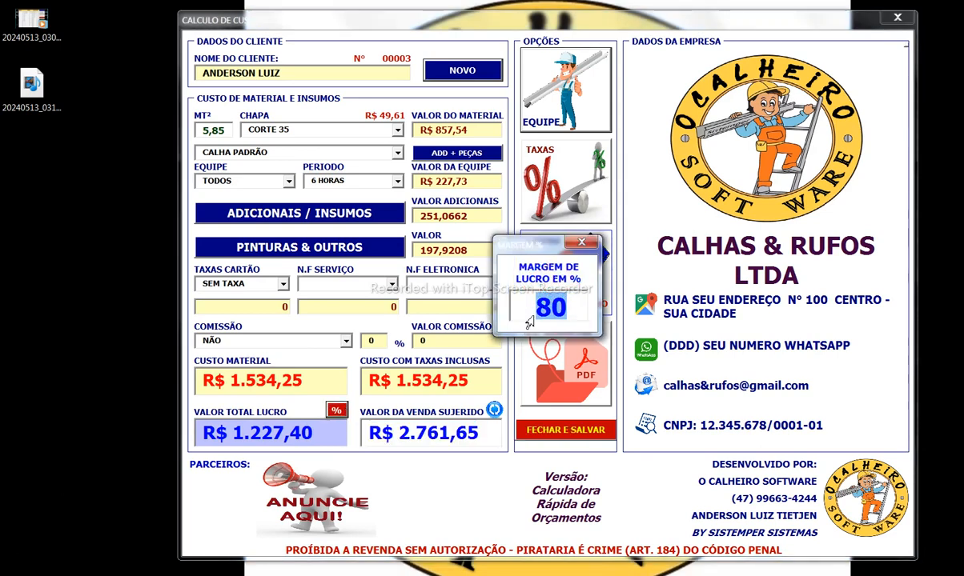
type("100")
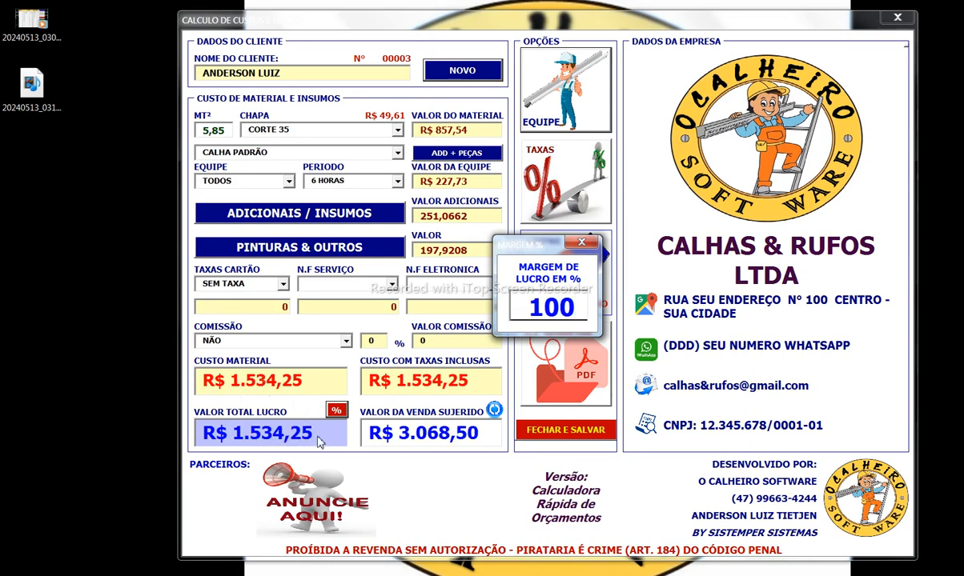
double_click(516, 312)
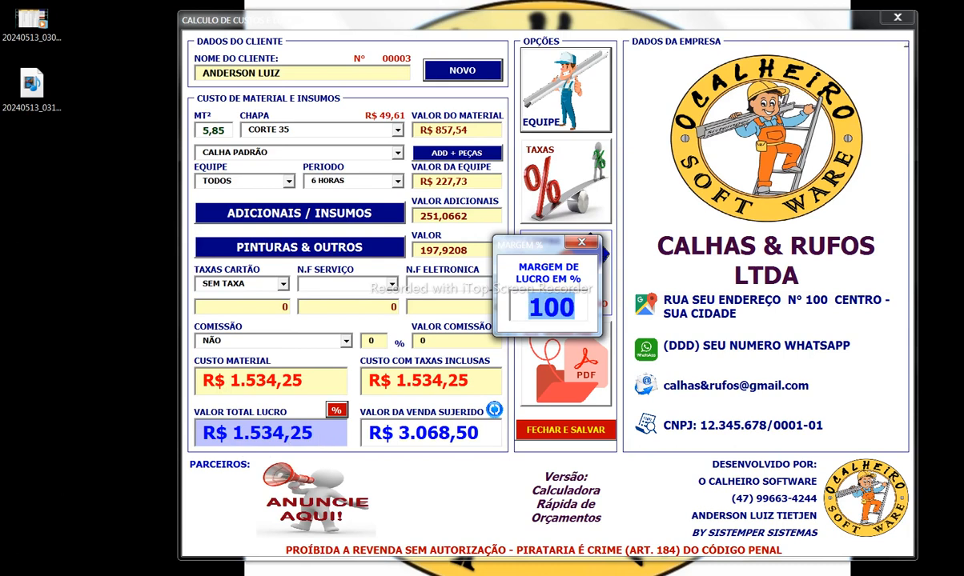
type("35")
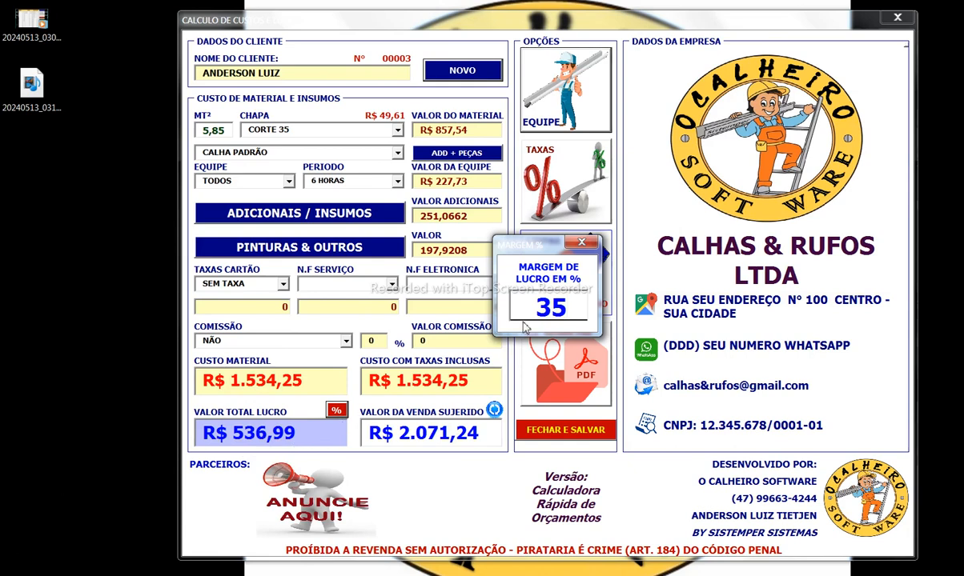
double_click(528, 309)
type("50")
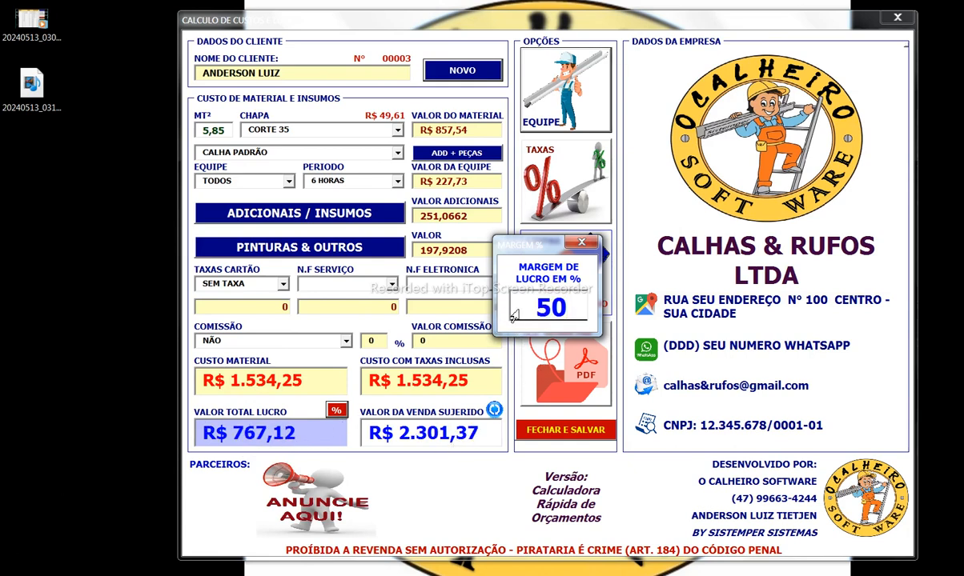
left_click(583, 243)
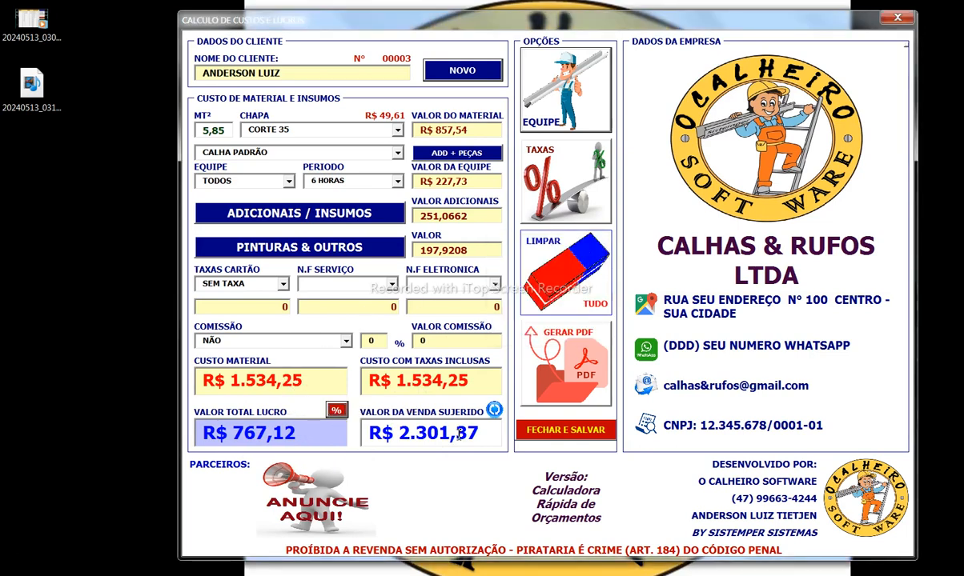
left_click_drag(488, 437, 201, 436)
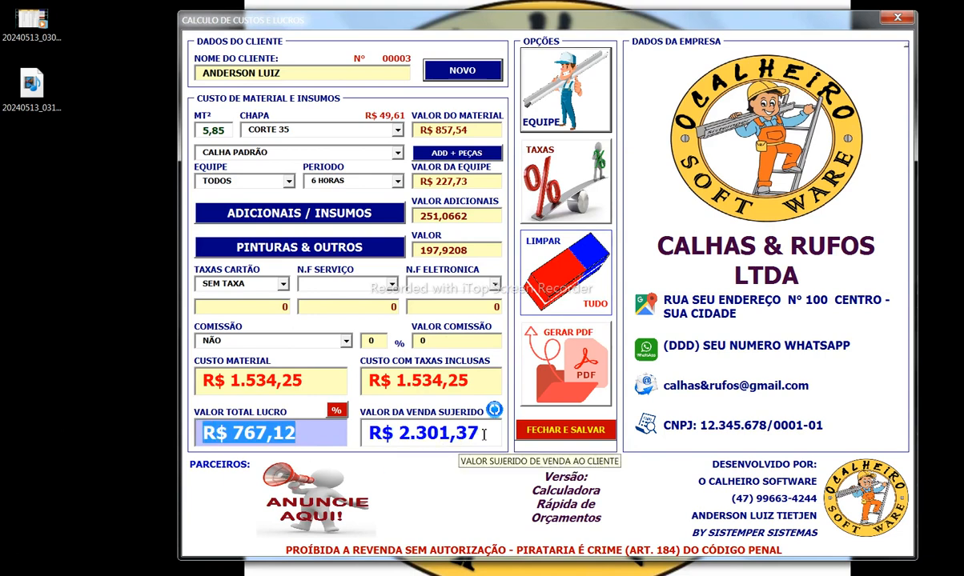
left_click_drag(484, 435, 370, 436)
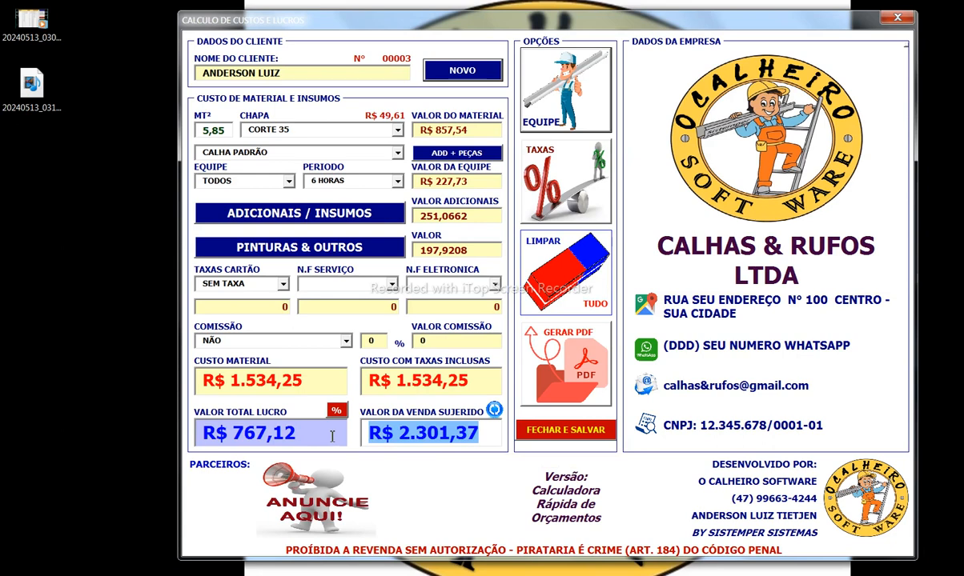
type("2100")
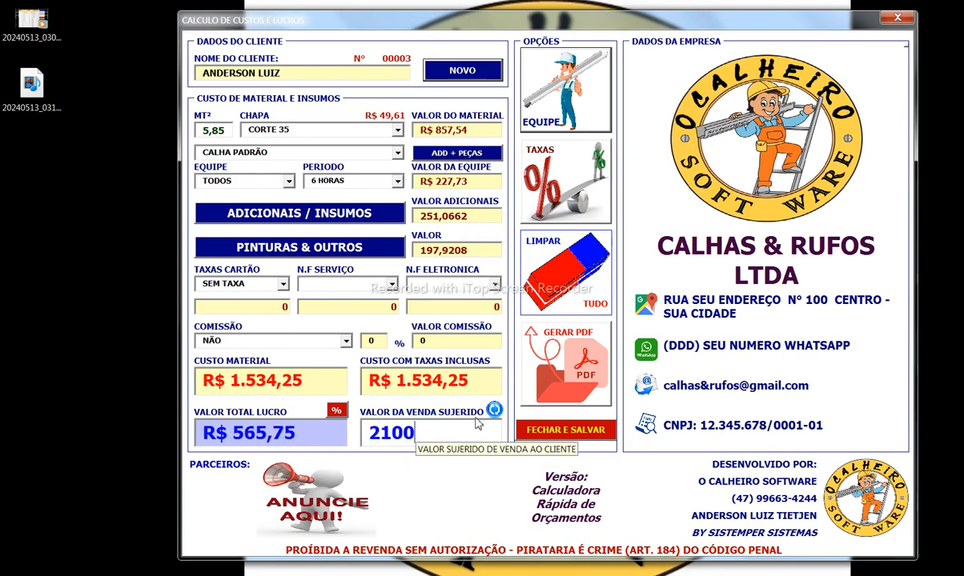
left_click(493, 410)
left_click_drag(486, 436, 374, 433)
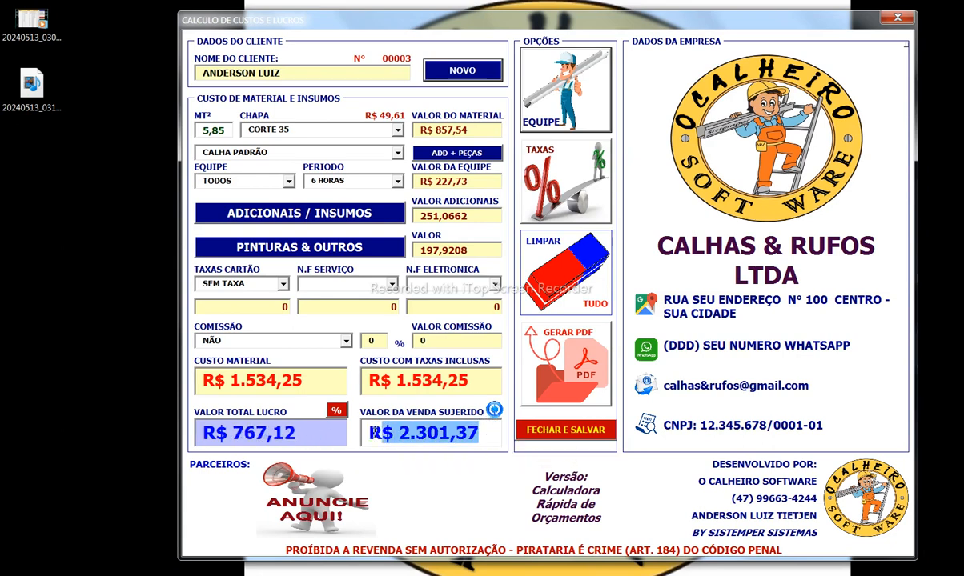
type("2100")
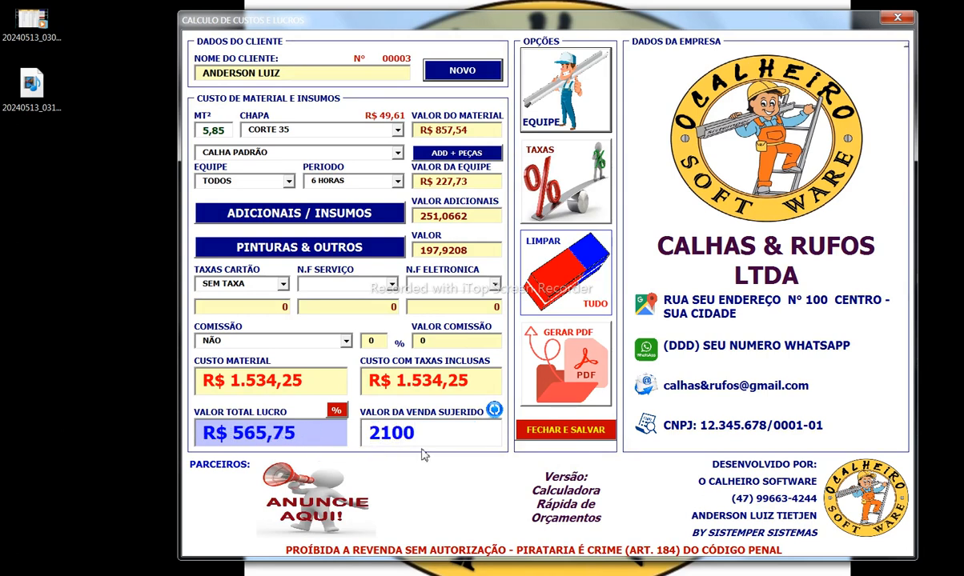
left_click_drag(298, 433, 193, 441)
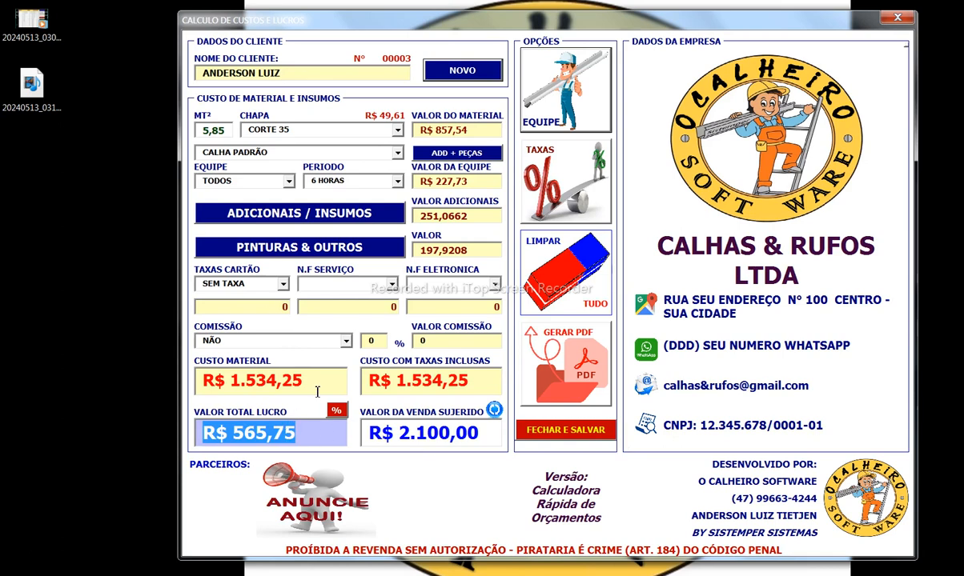
left_click(252, 307)
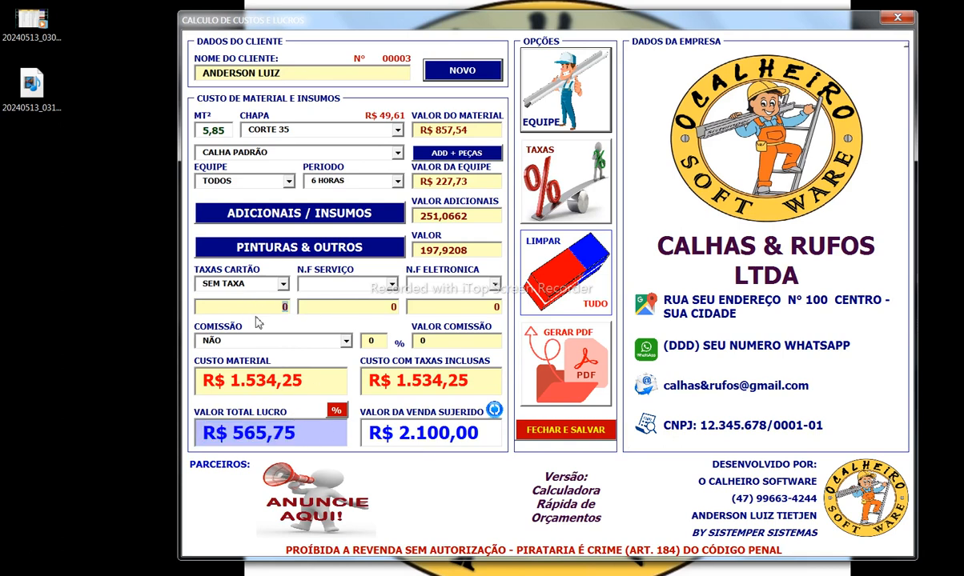
left_click(265, 438)
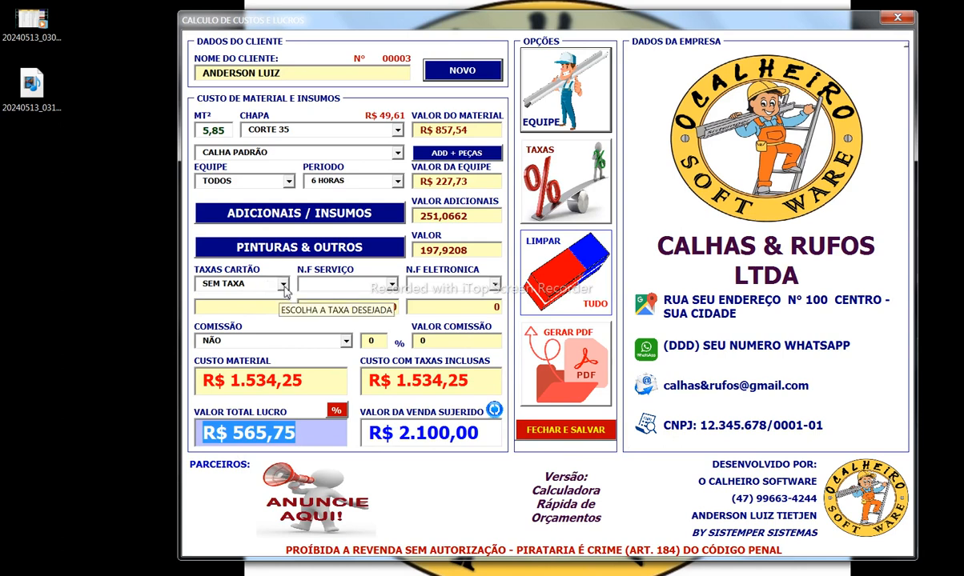
Step: Apply the 10X card installment fee, adding a 73,5 card charge
left_click(283, 285)
left_click(284, 371)
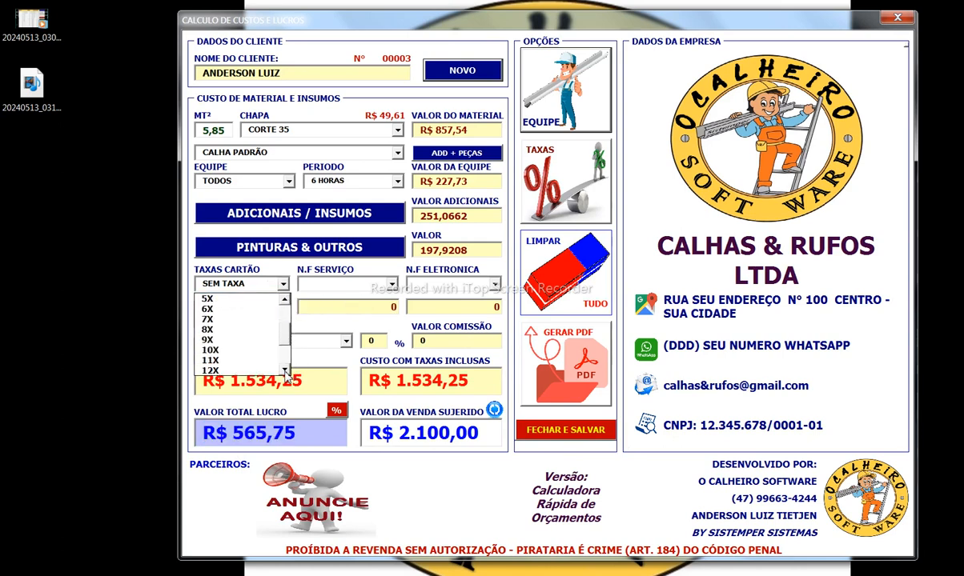
left_click(240, 350)
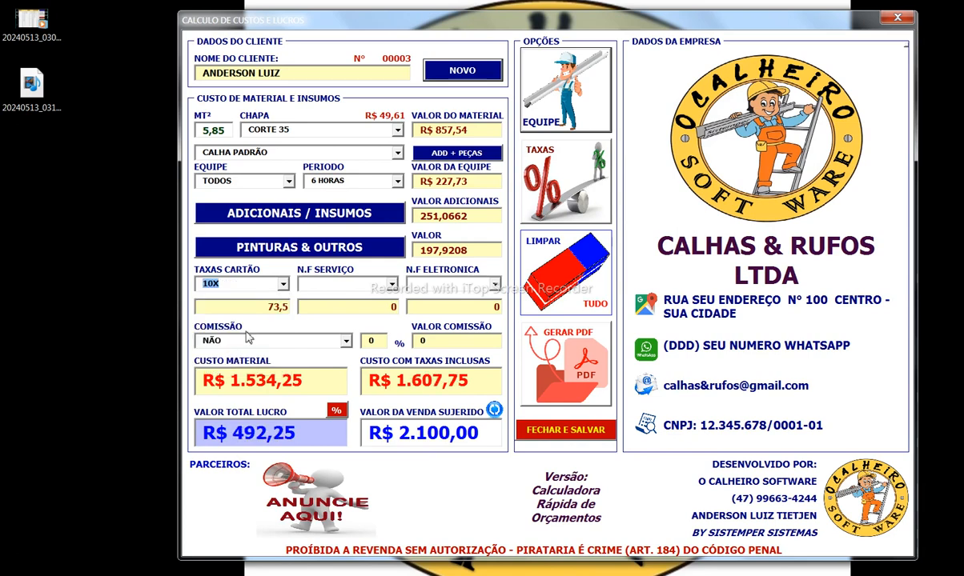
left_click(237, 304)
left_click_drag(299, 436, 207, 439)
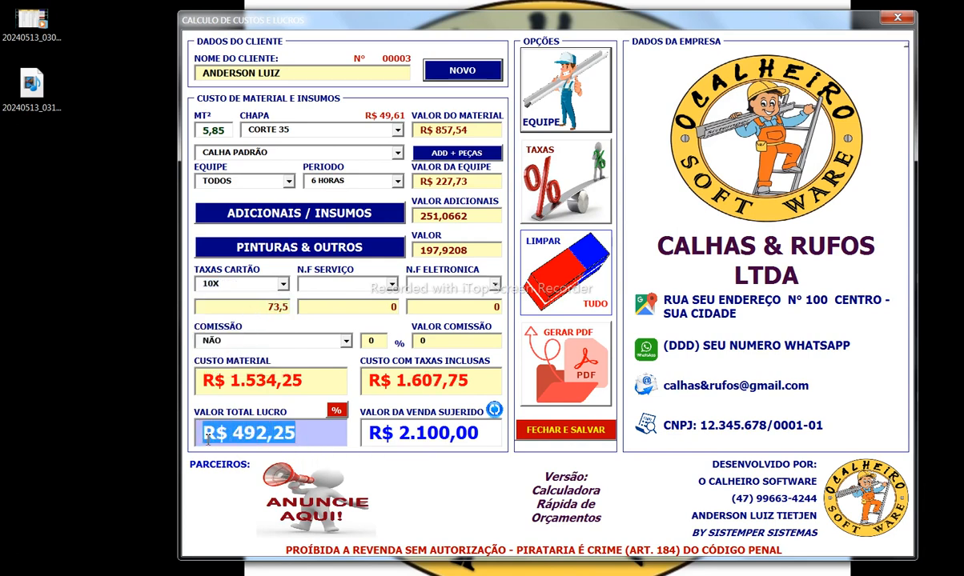
left_click(252, 312)
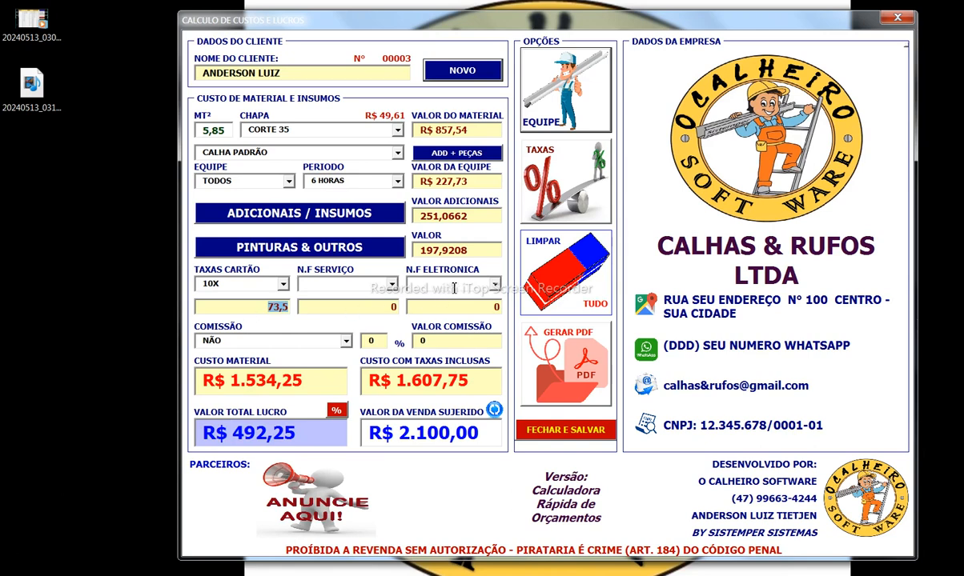
Step: Turn on the electronic invoice tax and 5% commission, then set the sale price to 2100
left_click(495, 285)
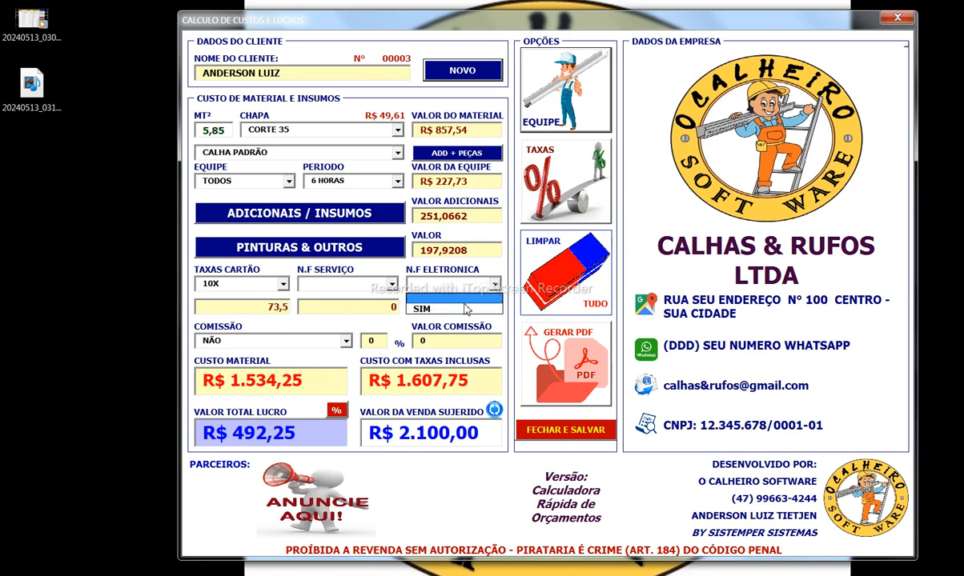
left_click(463, 309)
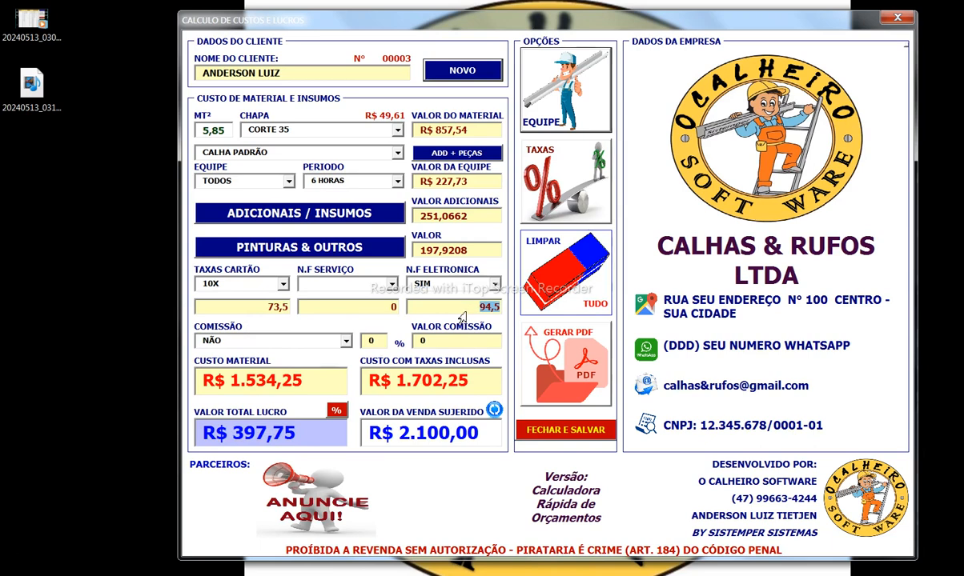
left_click(346, 342)
left_click(314, 367)
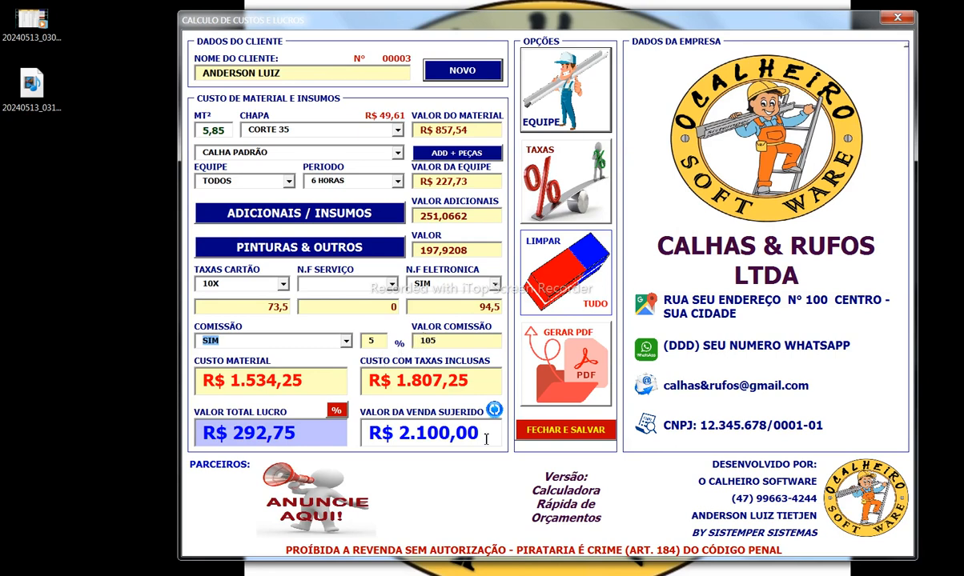
left_click_drag(308, 432, 206, 433)
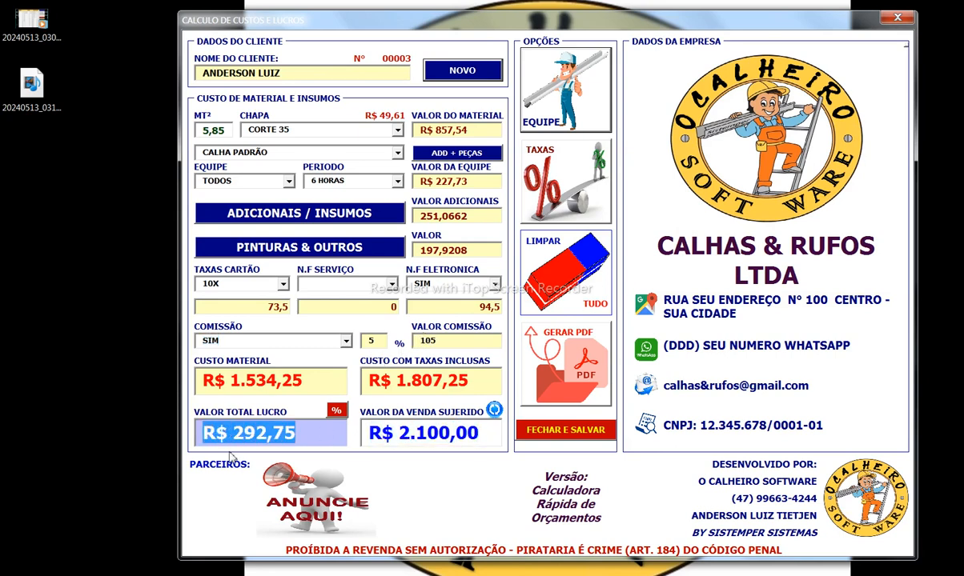
left_click(307, 437)
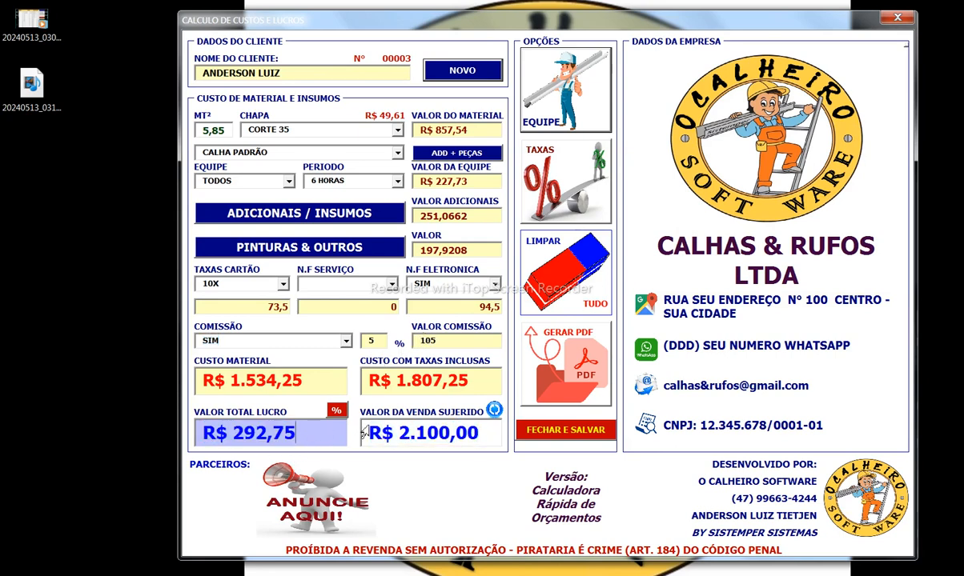
left_click(494, 410)
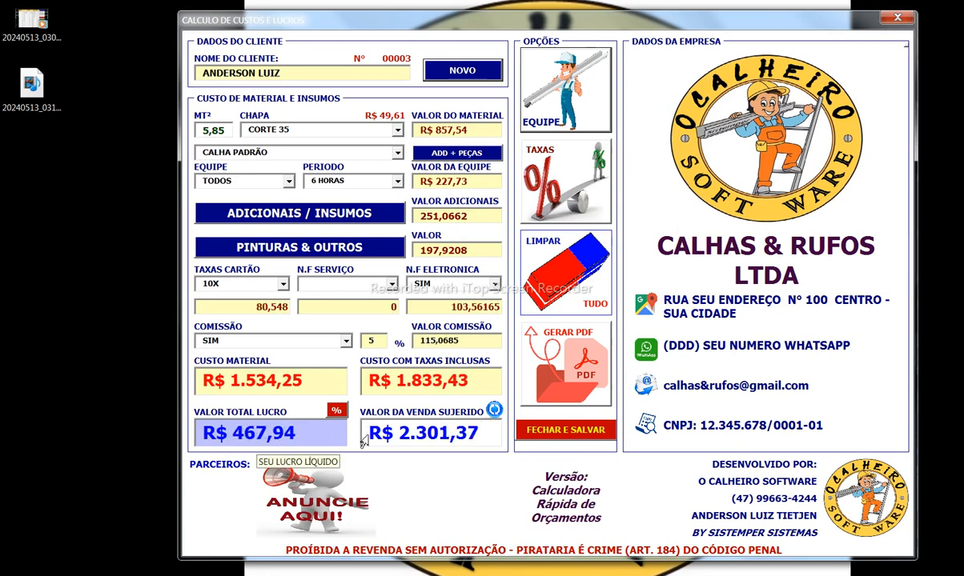
left_click_drag(484, 433, 205, 446)
type("2100")
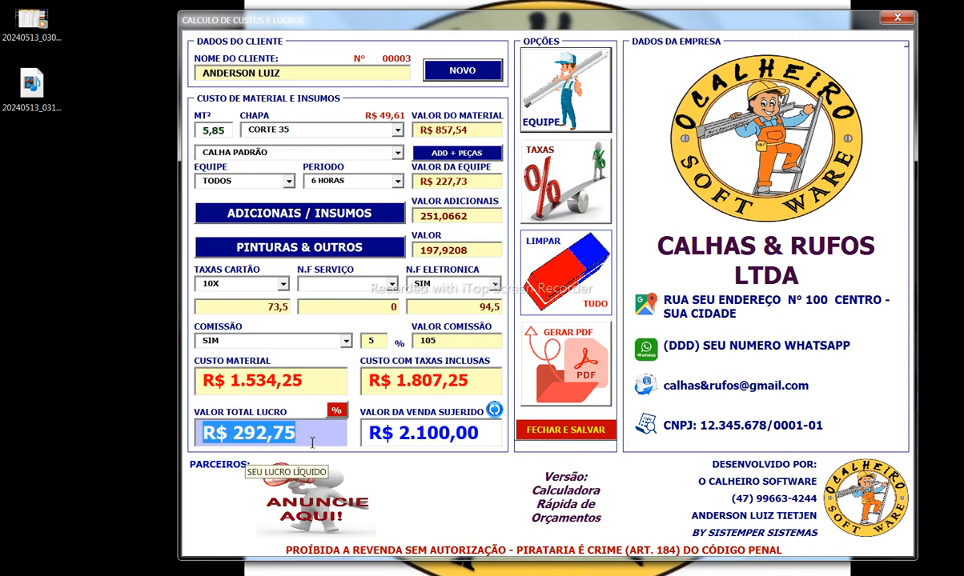
Step: Open GERAR PDF and review the client notes: cash discount, down payment, delivery time, validity, thanks
left_click(586, 360)
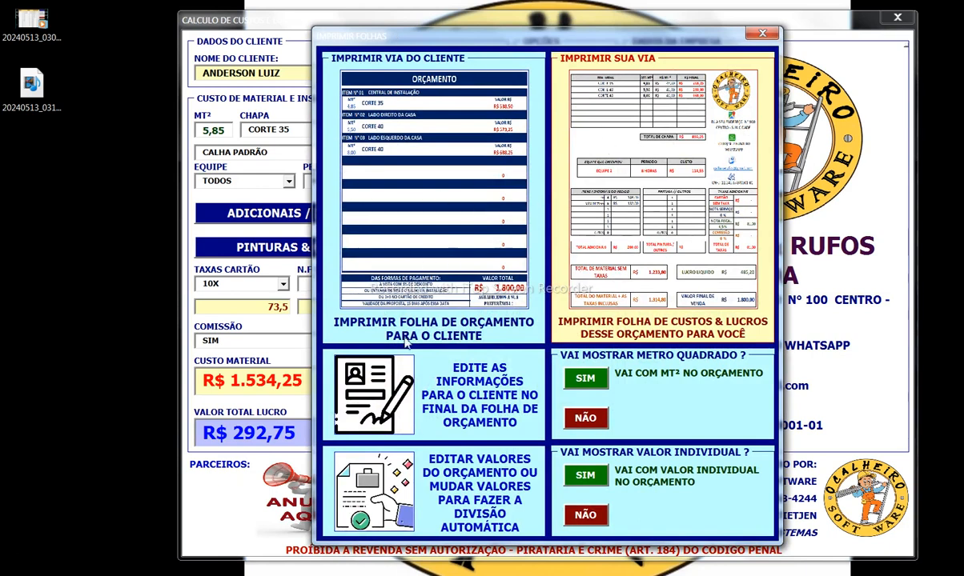
left_click(402, 398)
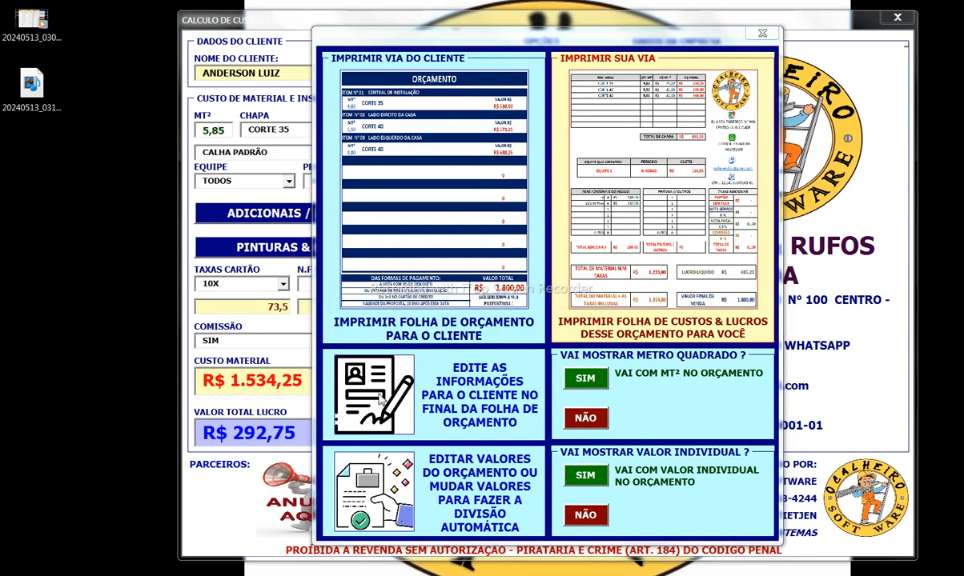
left_click_drag(493, 258, 353, 257)
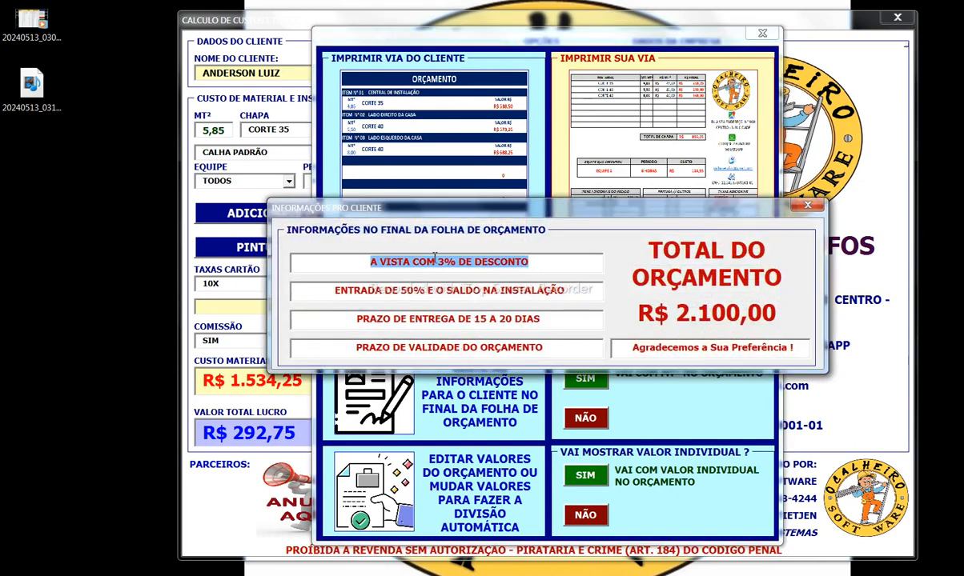
left_click_drag(576, 290, 332, 291)
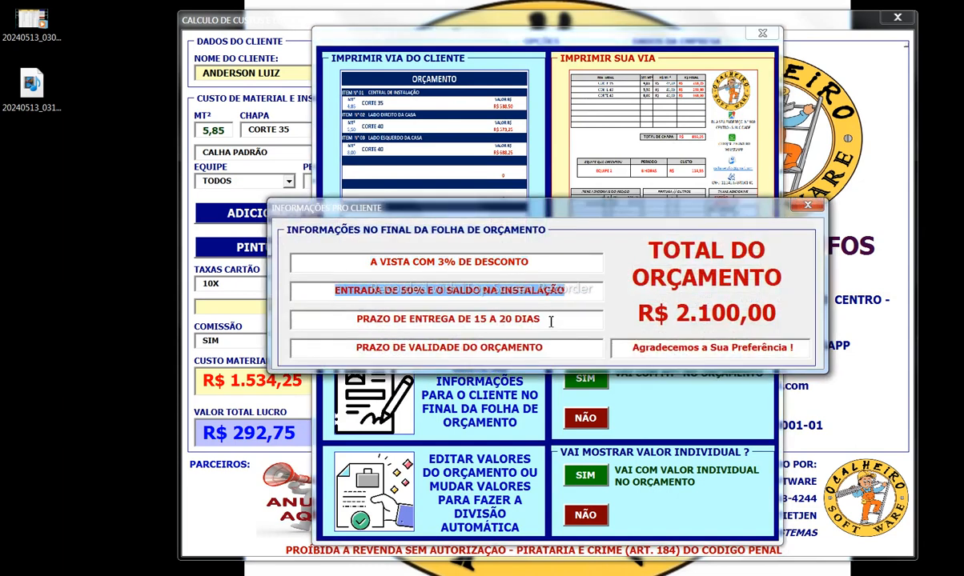
left_click_drag(551, 322, 305, 322)
left_click(308, 350)
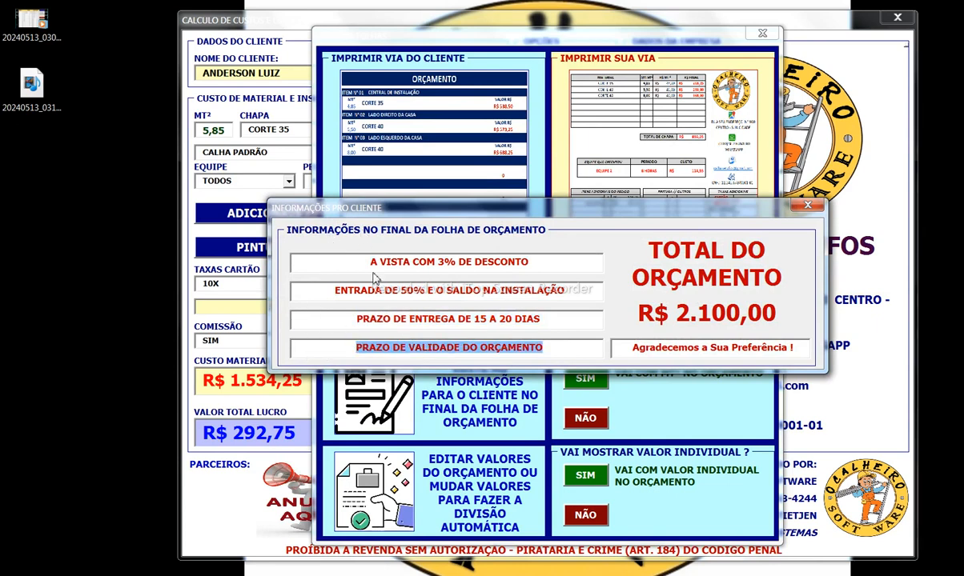
left_click(627, 352)
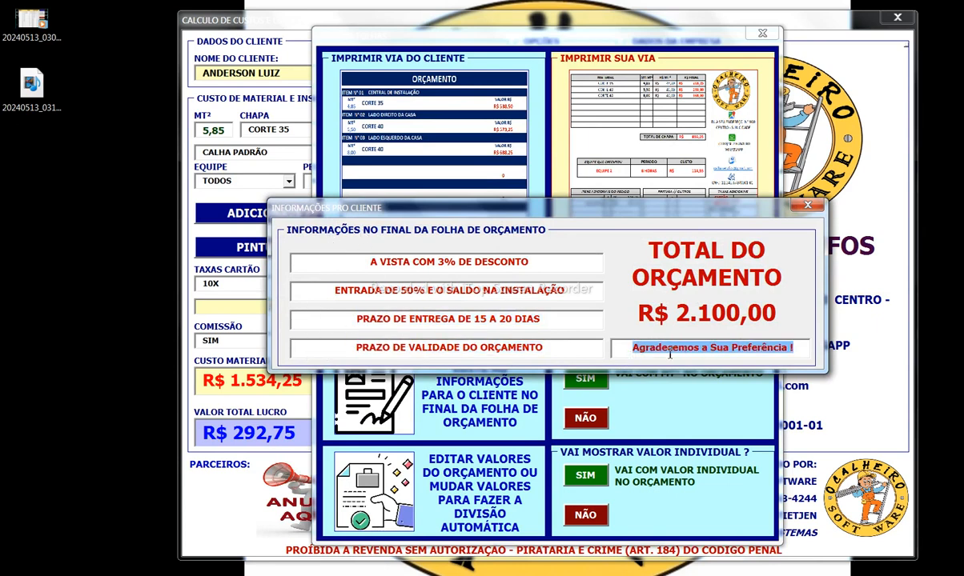
left_click(808, 207)
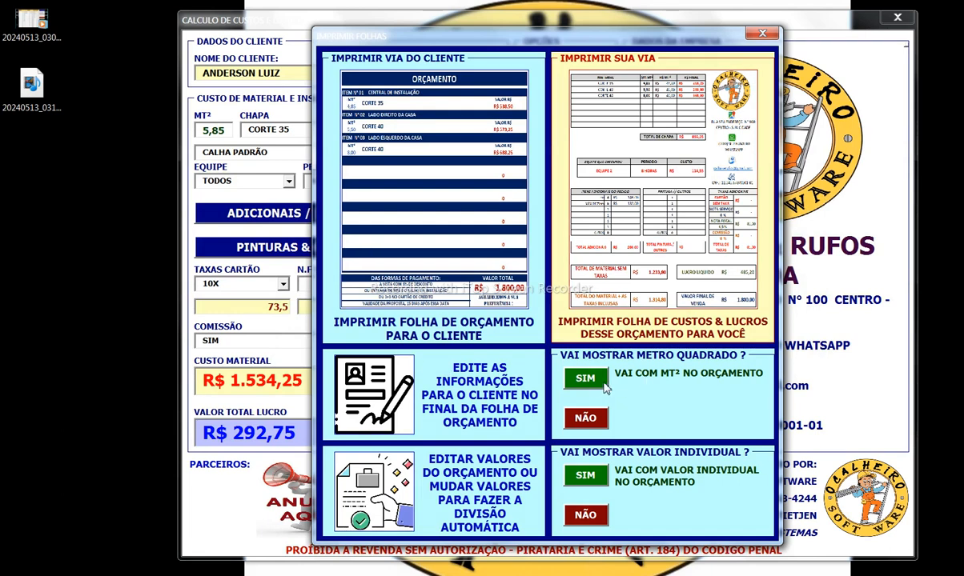
left_click(592, 417)
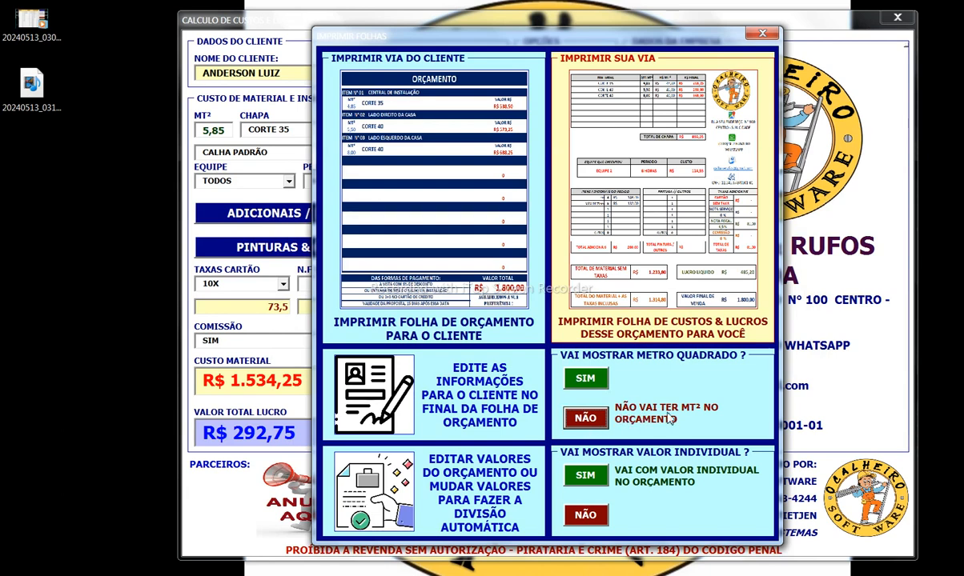
left_click(591, 381)
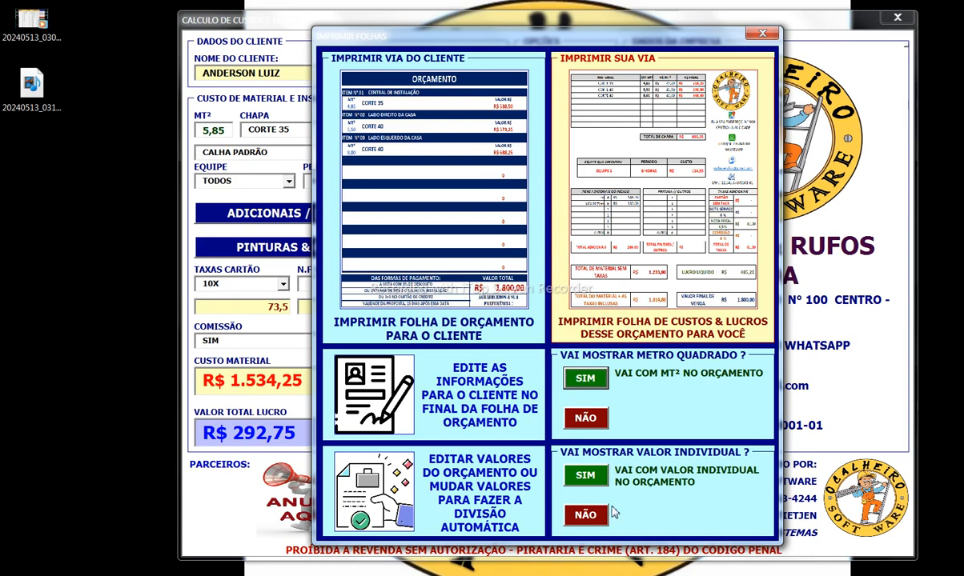
left_click(584, 514)
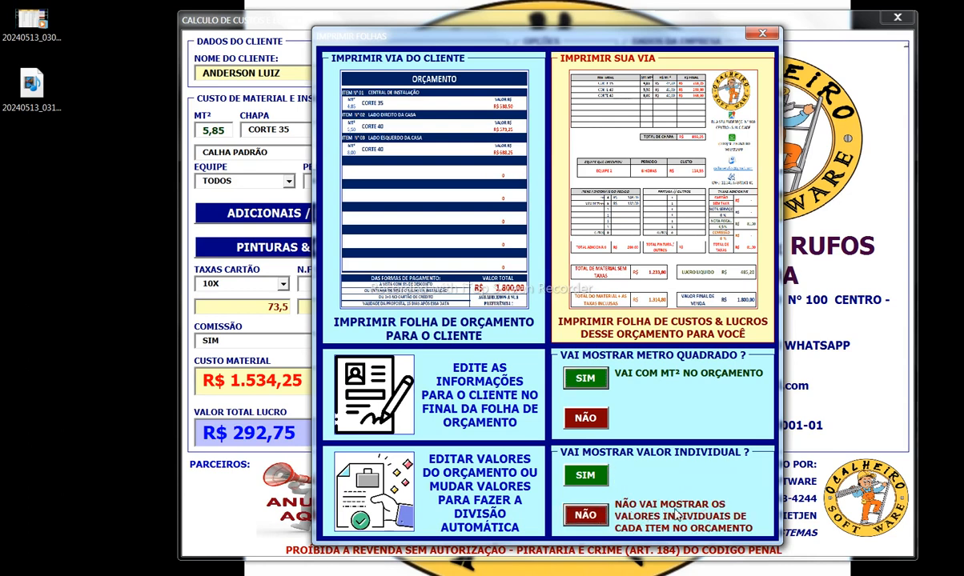
left_click(594, 477)
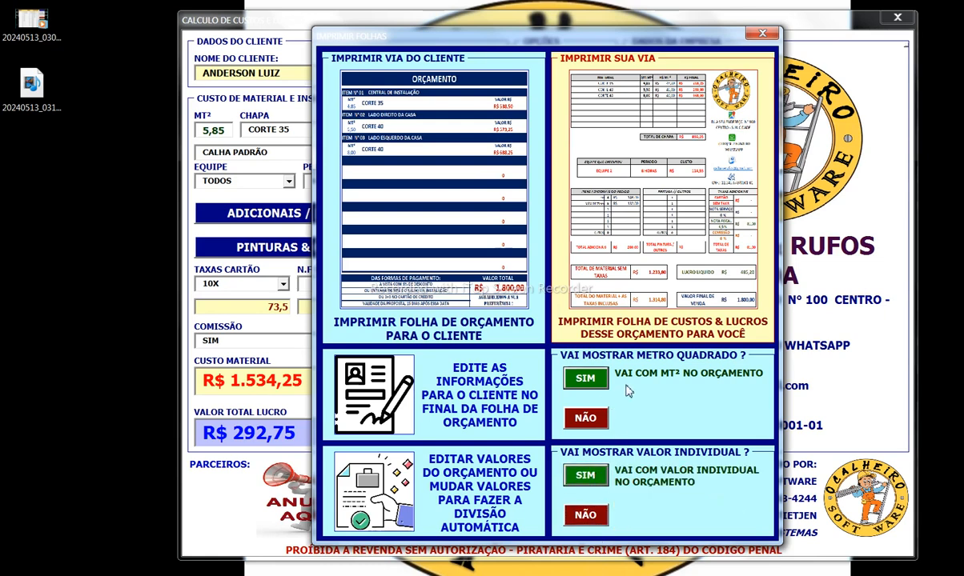
left_click_drag(496, 36, 634, 47)
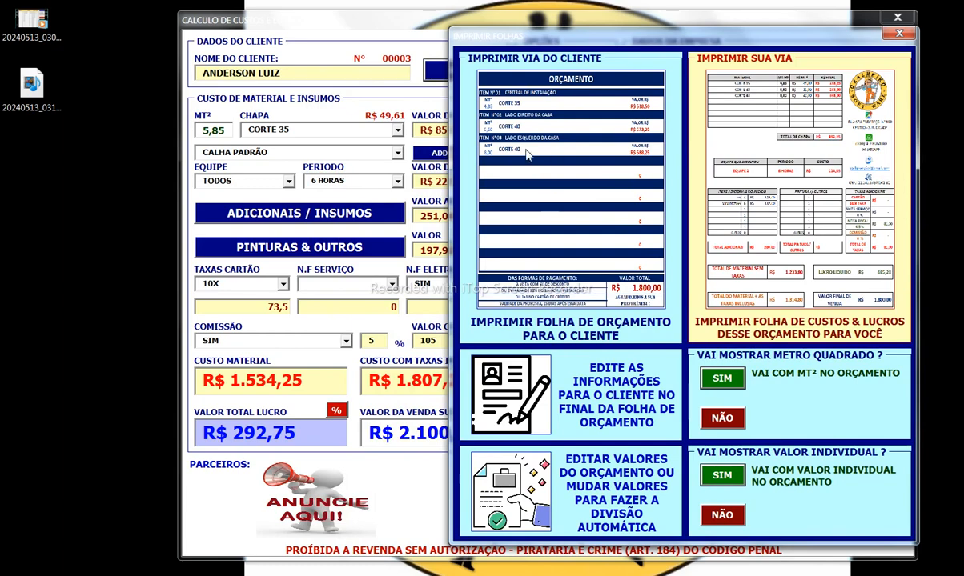
Step: Replace the per-item values R$ 704,39 and R$ 671,88 with 700, 670 and 700
left_click(498, 145)
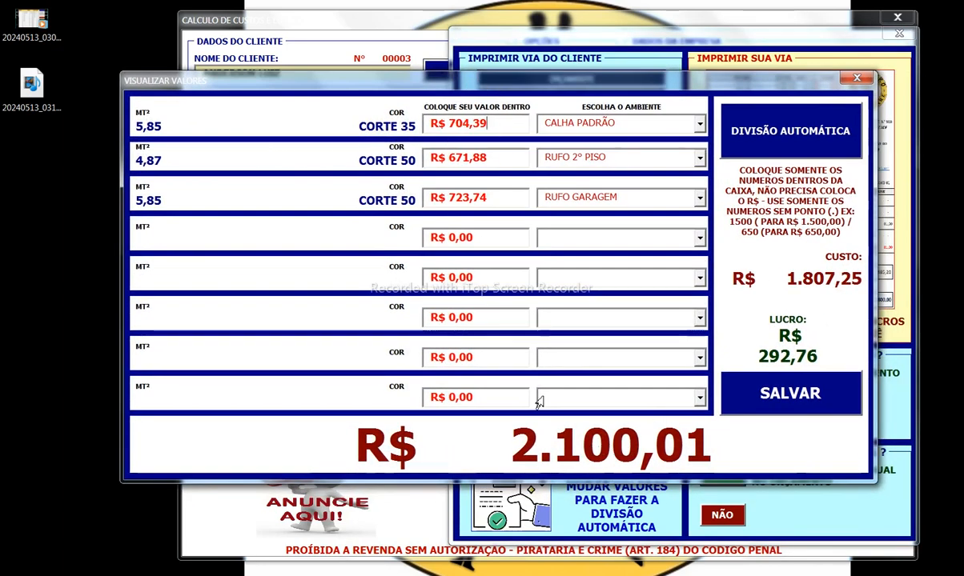
left_click_drag(502, 130, 419, 150)
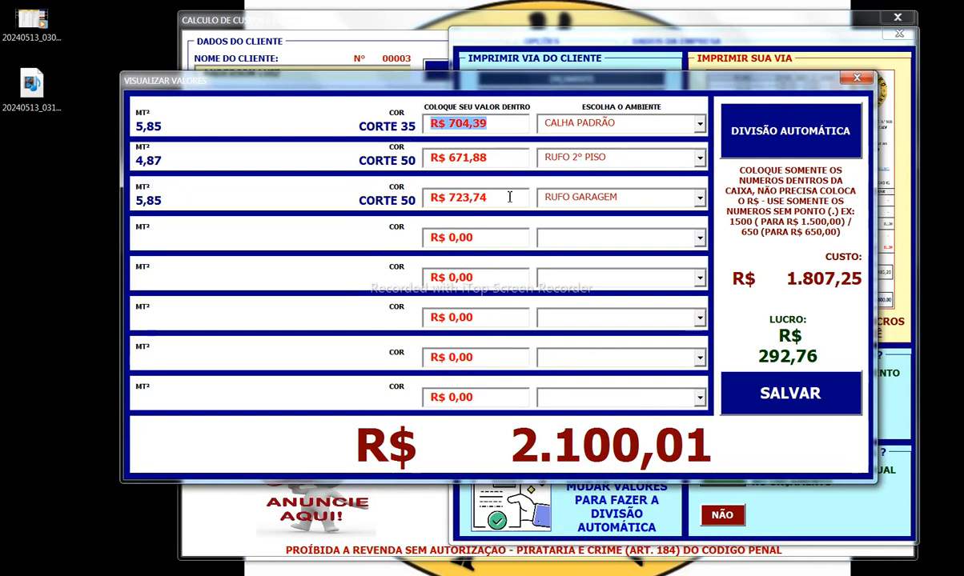
left_click(501, 123)
key("BackSpace")
type("8")
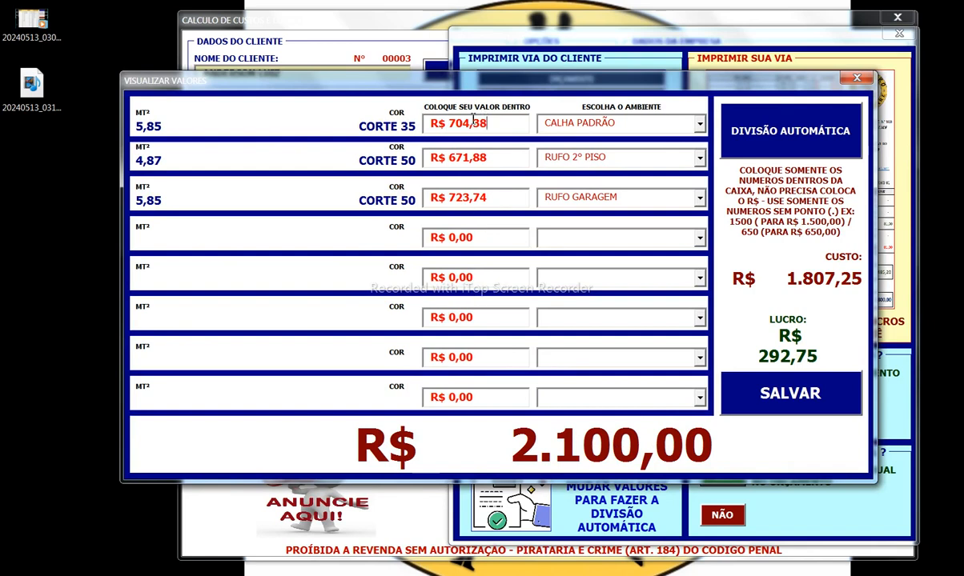
left_click_drag(516, 118, 381, 130)
type("700")
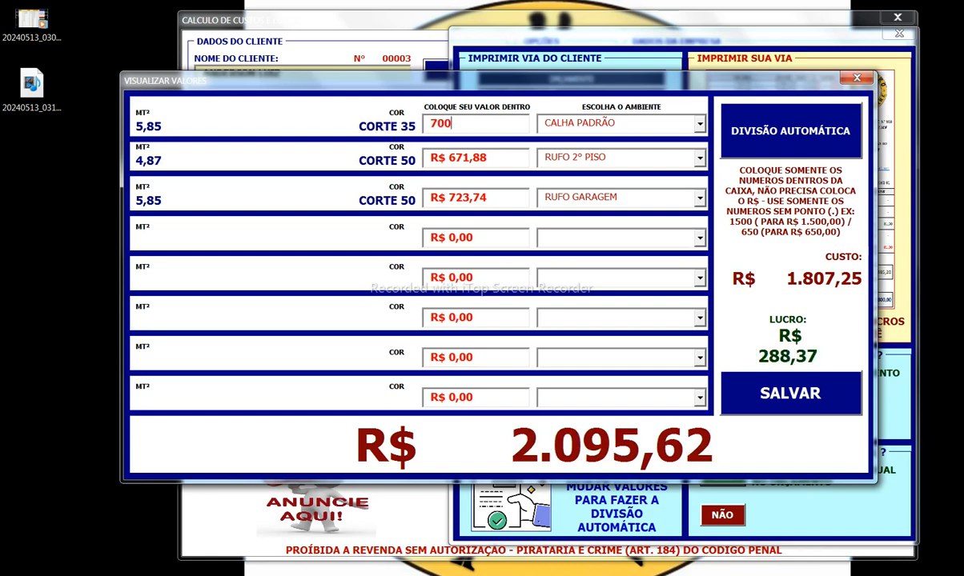
left_click_drag(515, 165, 418, 160)
type("670")
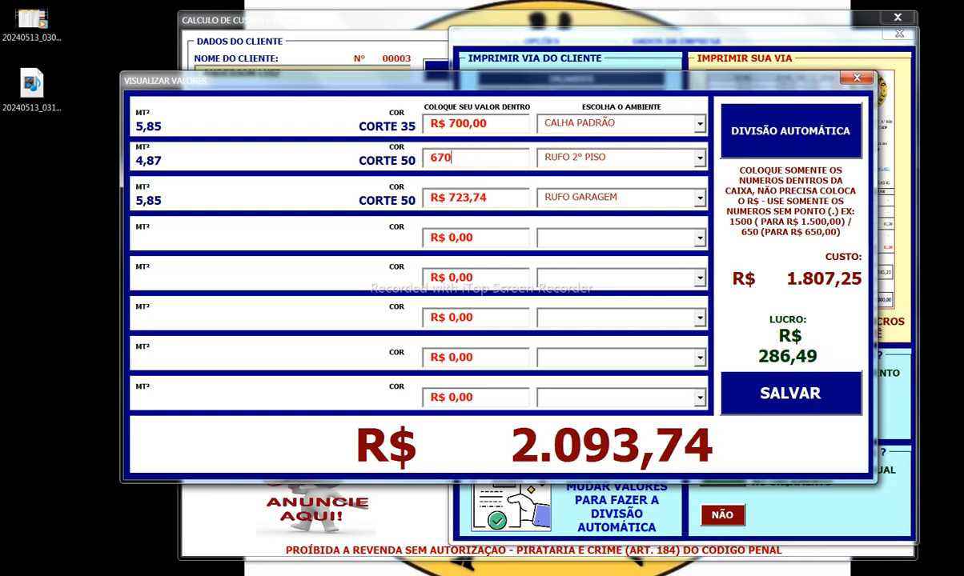
left_click(498, 199)
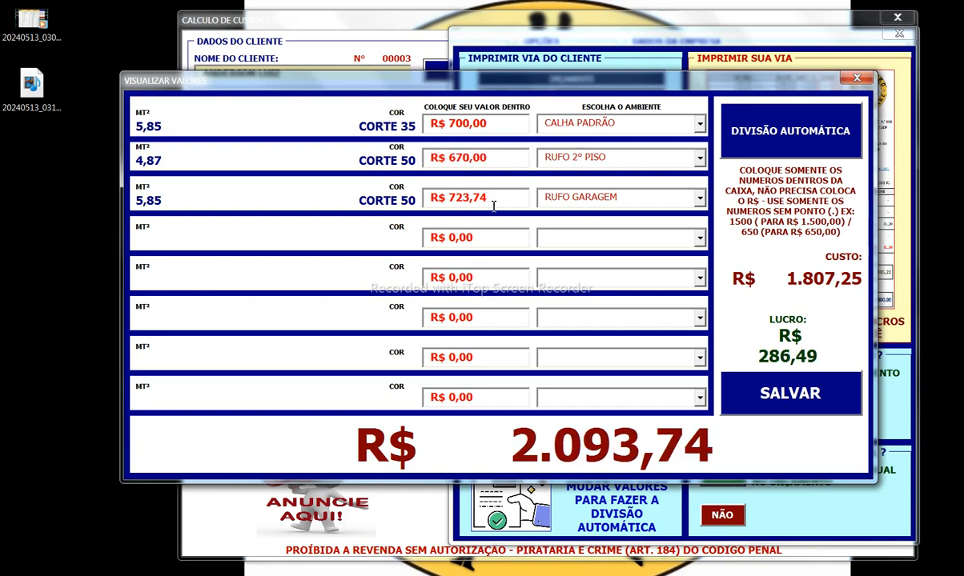
left_click_drag(517, 201, 418, 199)
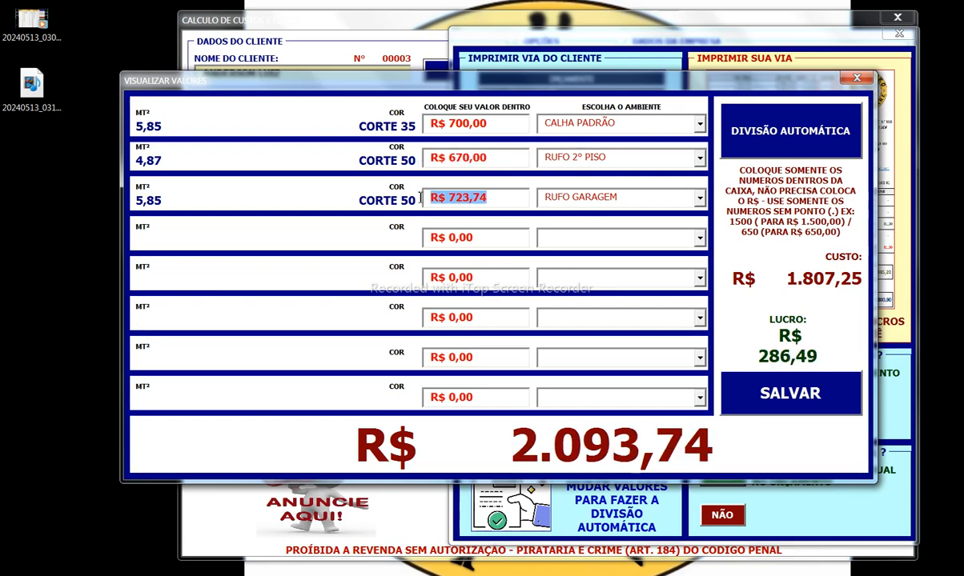
type("700")
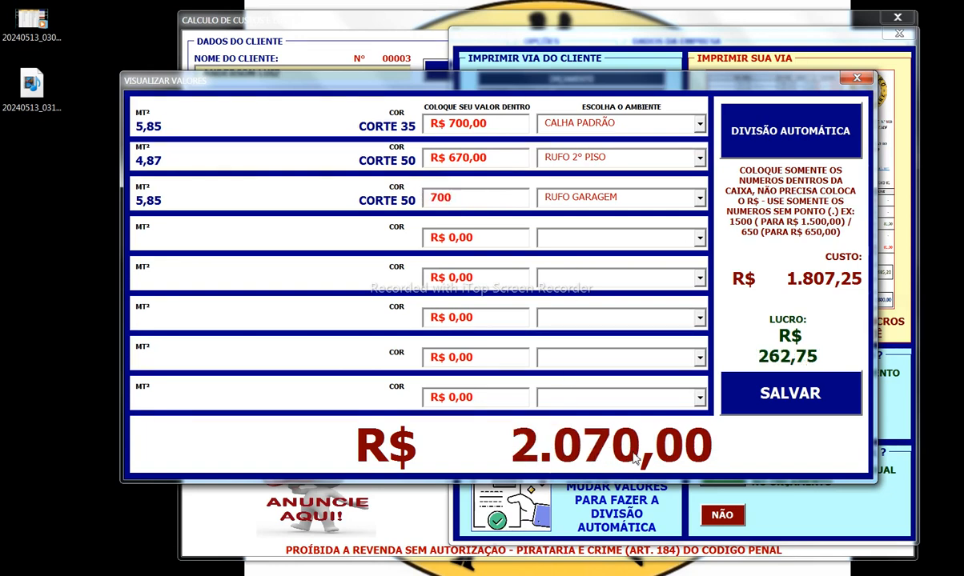
left_click(488, 231)
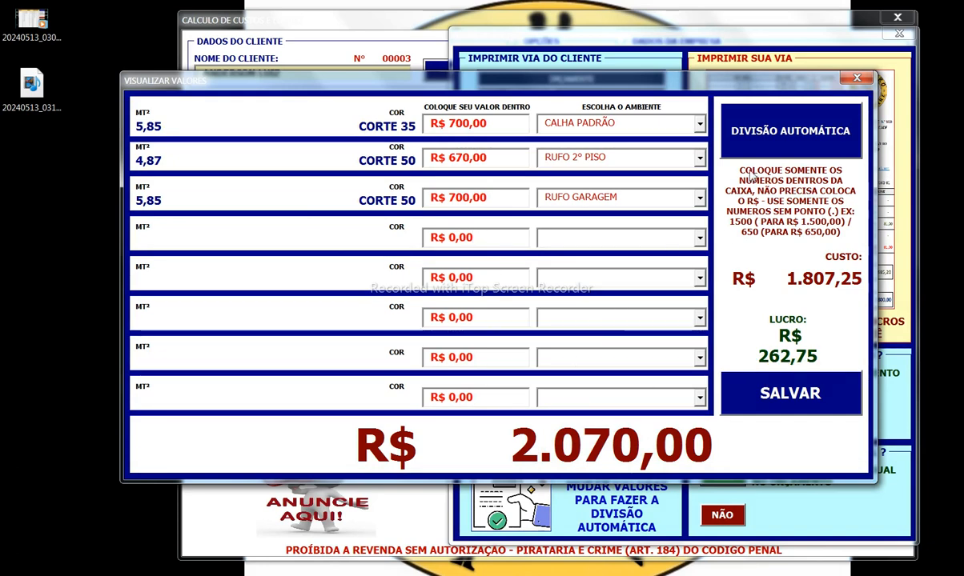
Step: After the automatic split, re-enter the item prices as 700, 670 and 700
left_click(766, 147)
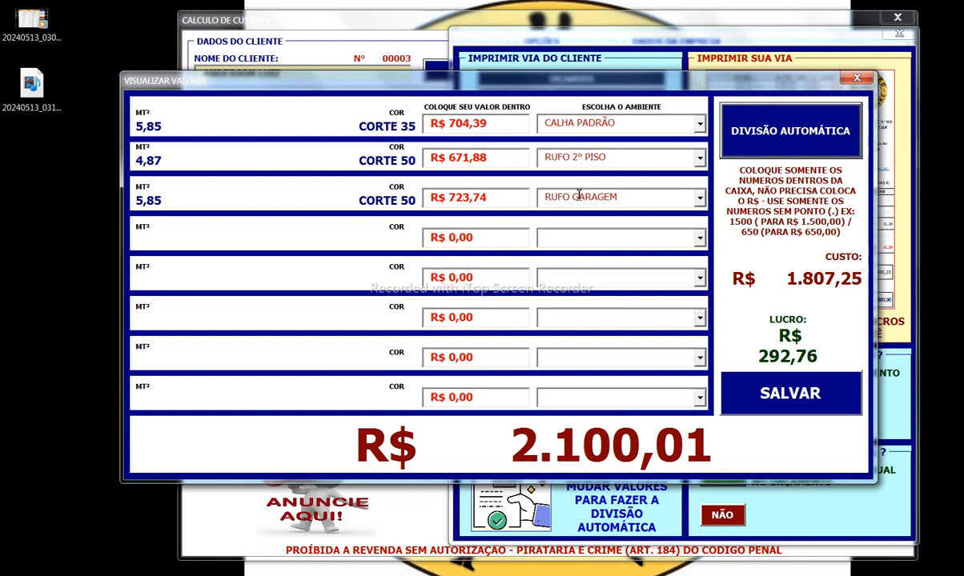
left_click_drag(493, 122, 422, 128)
type("700")
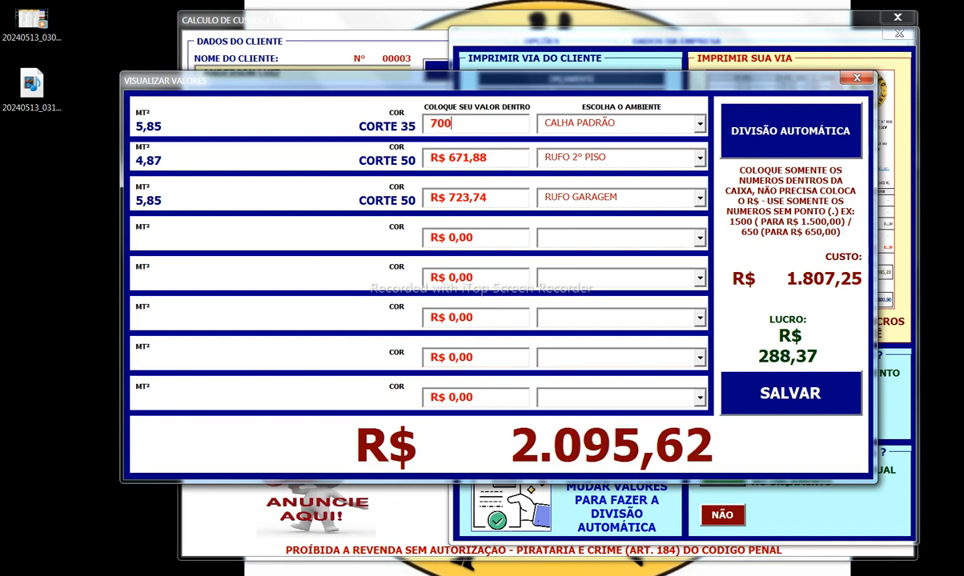
key("Tab")
type("670")
key("Tab")
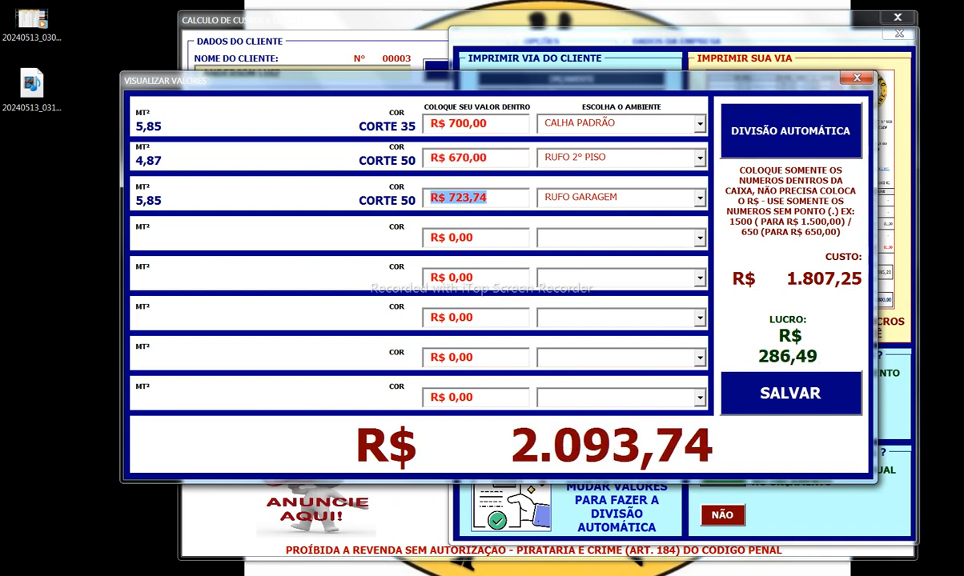
type("720")
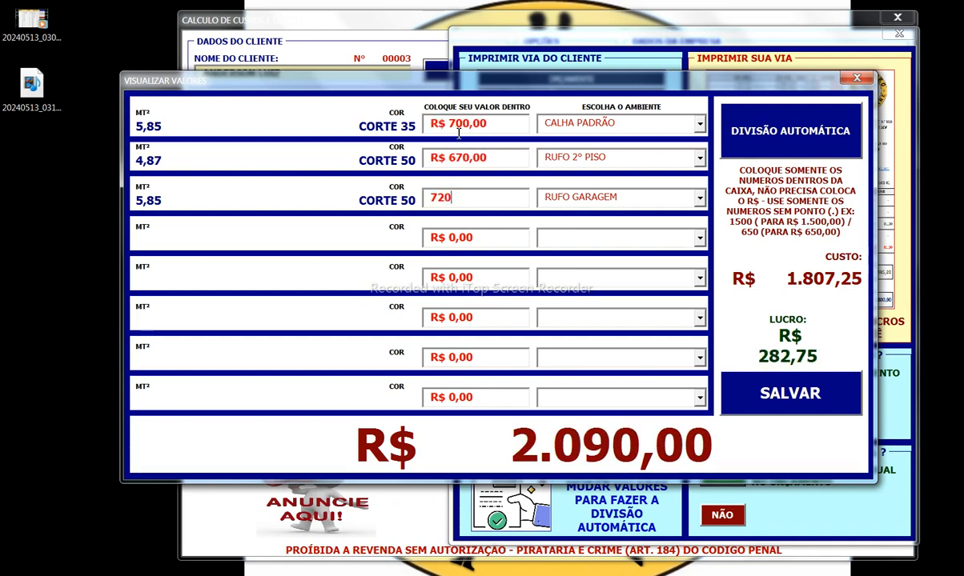
double_click(476, 203)
type("700")
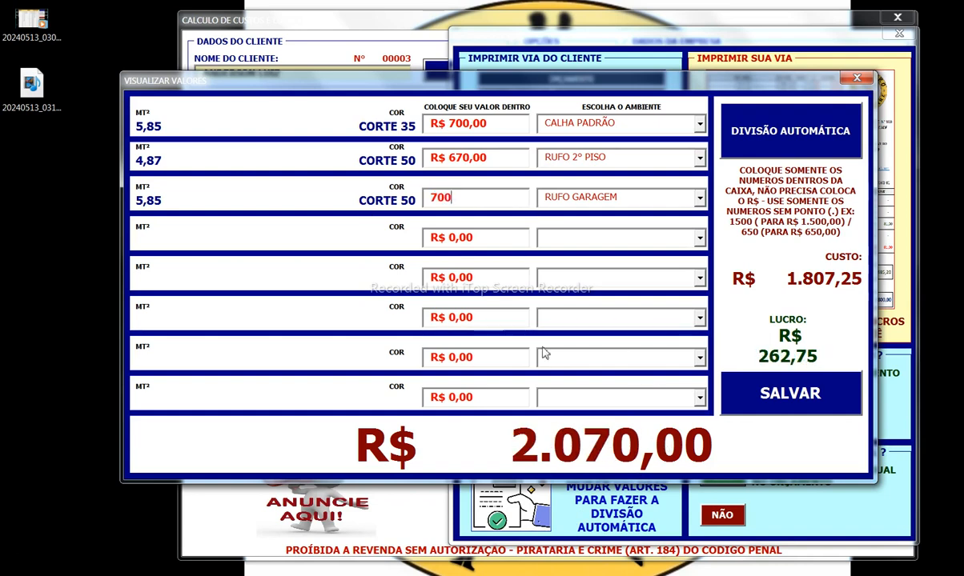
Step: Keep CALHA PADRÃO as the first item's environment and save the item values
left_click(666, 124)
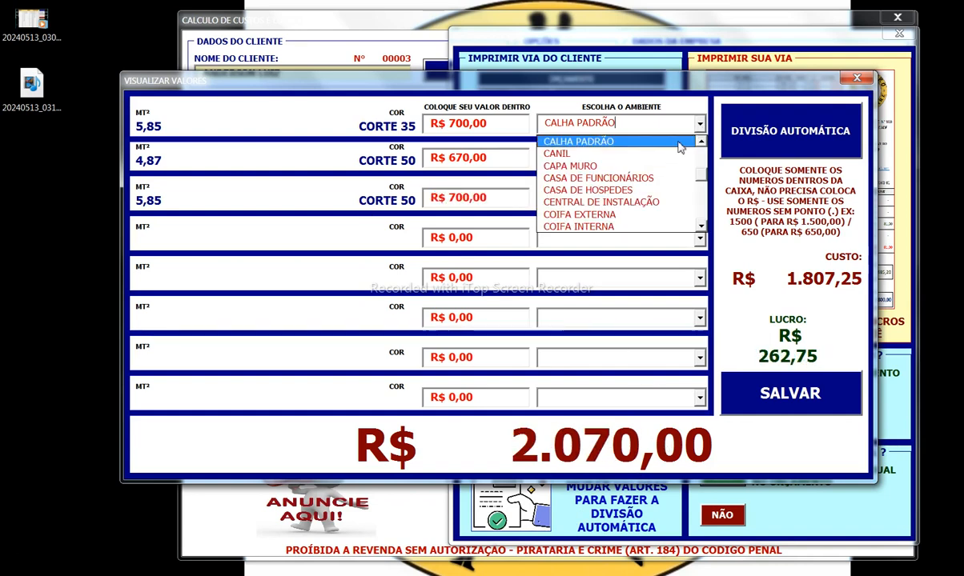
left_click(636, 140)
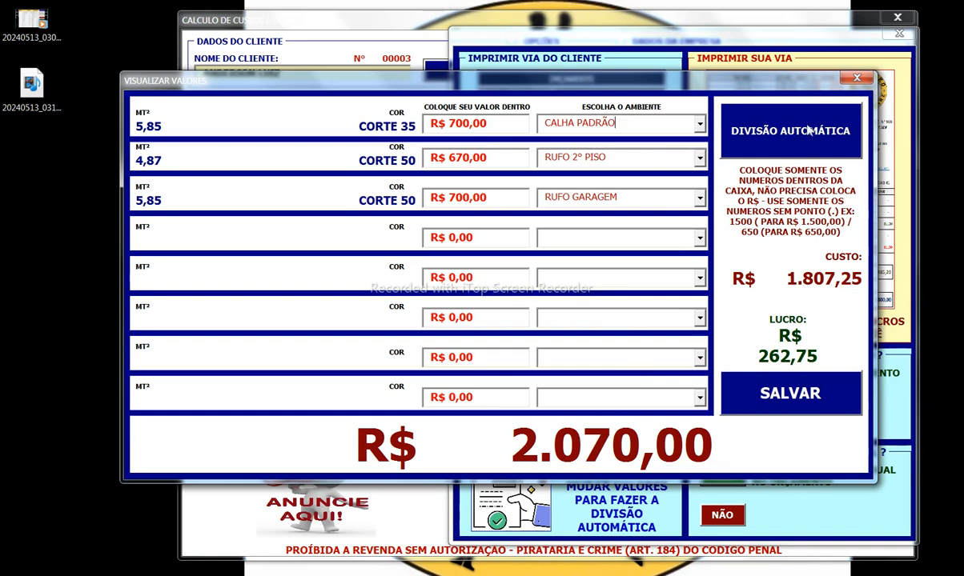
left_click(753, 383)
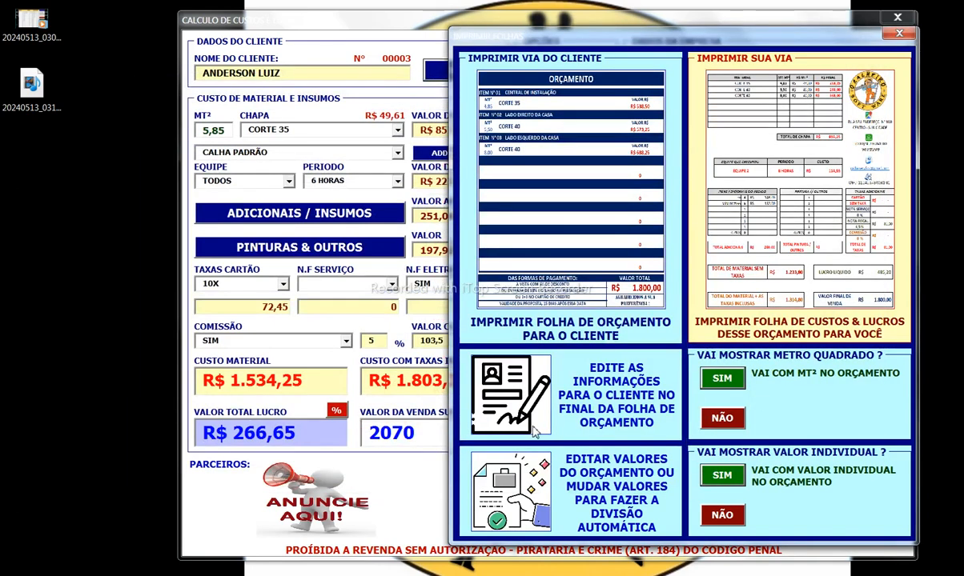
Step: Print one copy of the client quote sheet to CutePDF, saving it under the client's name
left_click(544, 254)
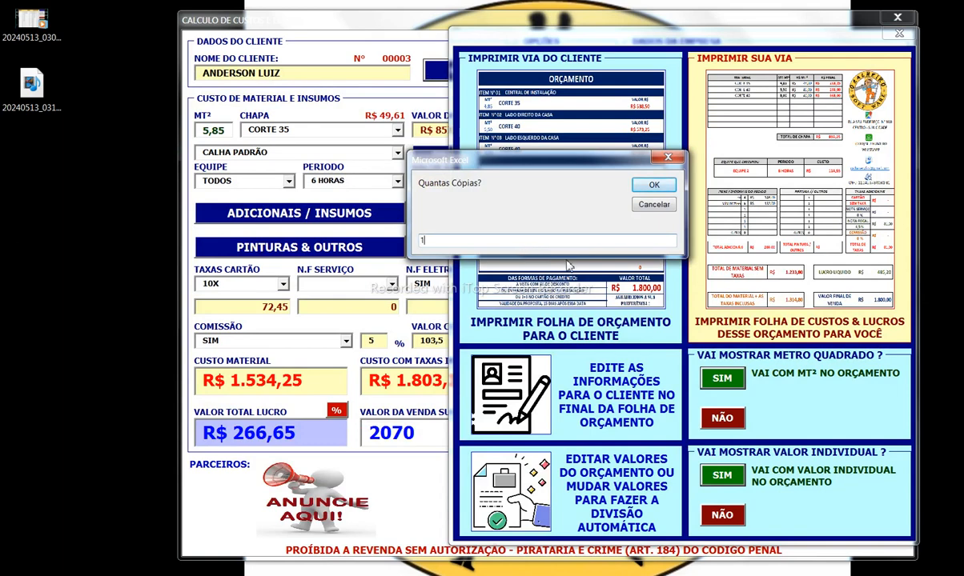
left_click(668, 190)
left_click(723, 294)
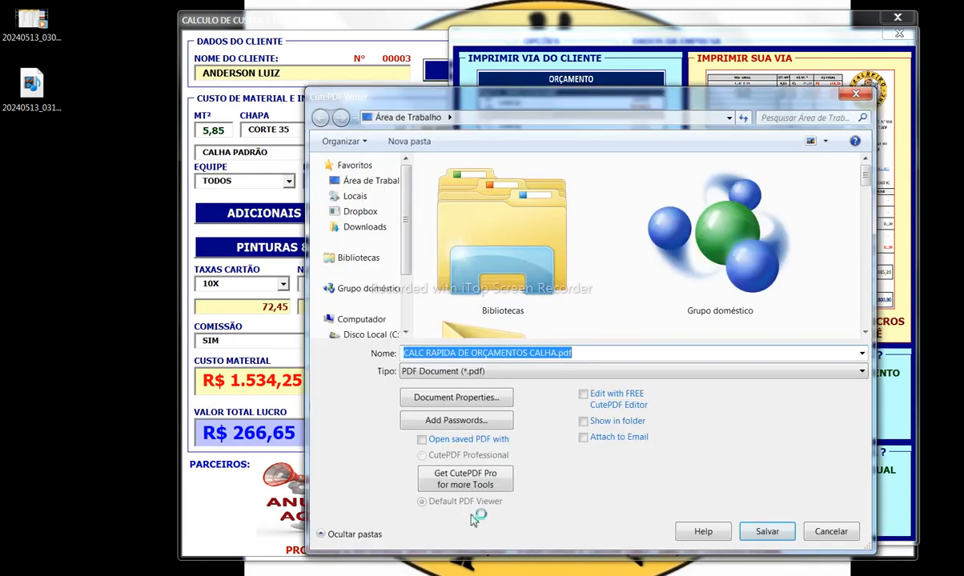
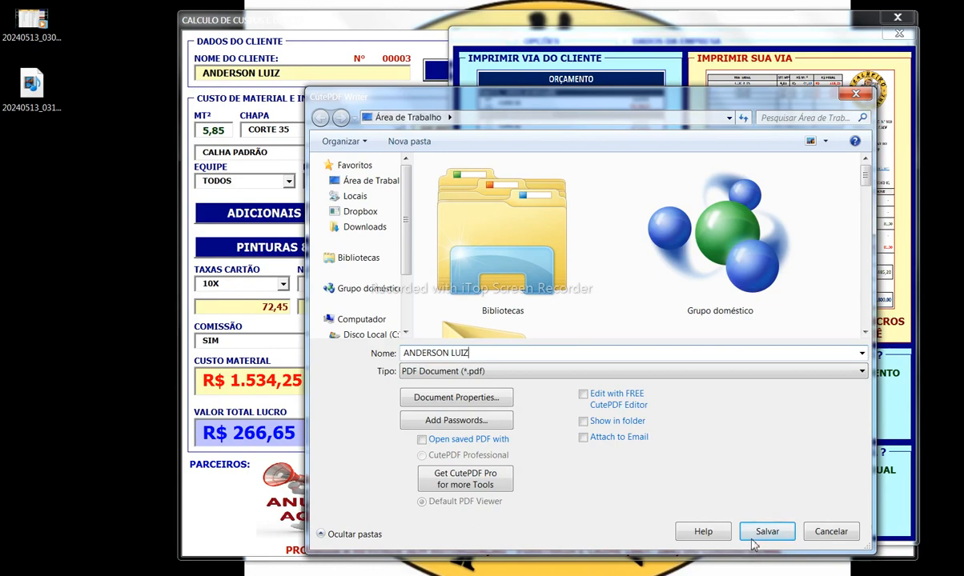
left_click(757, 536)
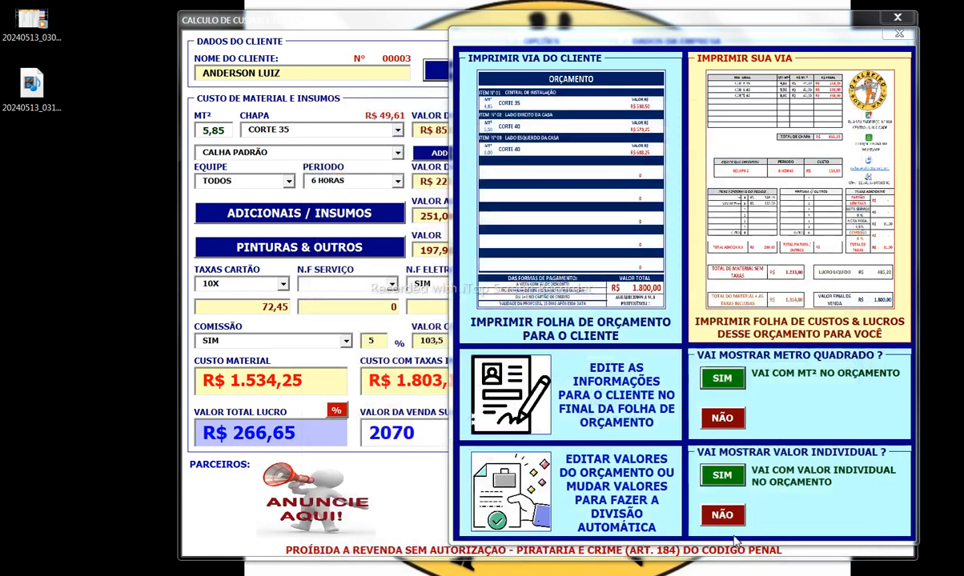
Step: Open the quote PDF in Foxit, check its three items and R$ 2.070,00 total, then minimize
double_click(24, 183)
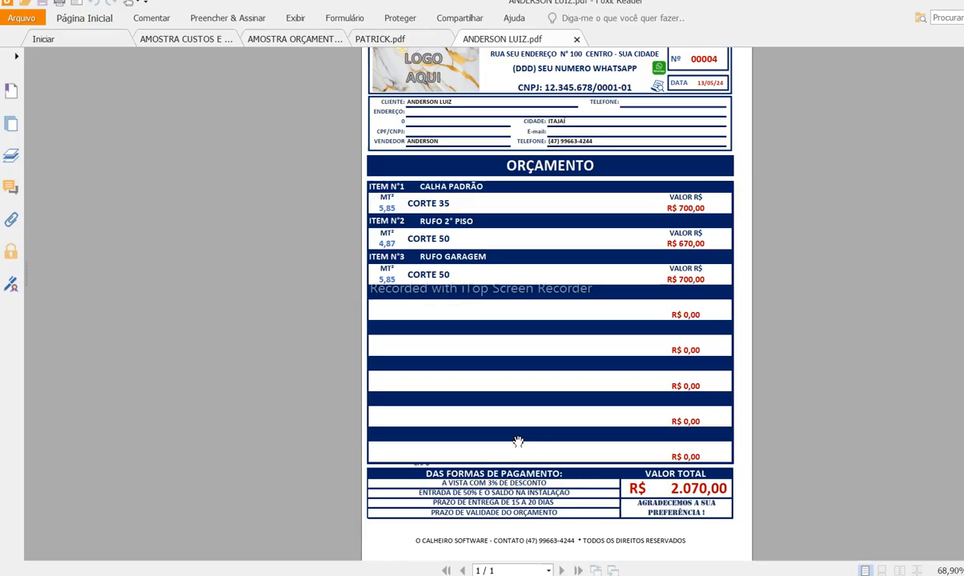
scroll(607, 301, "up", 1)
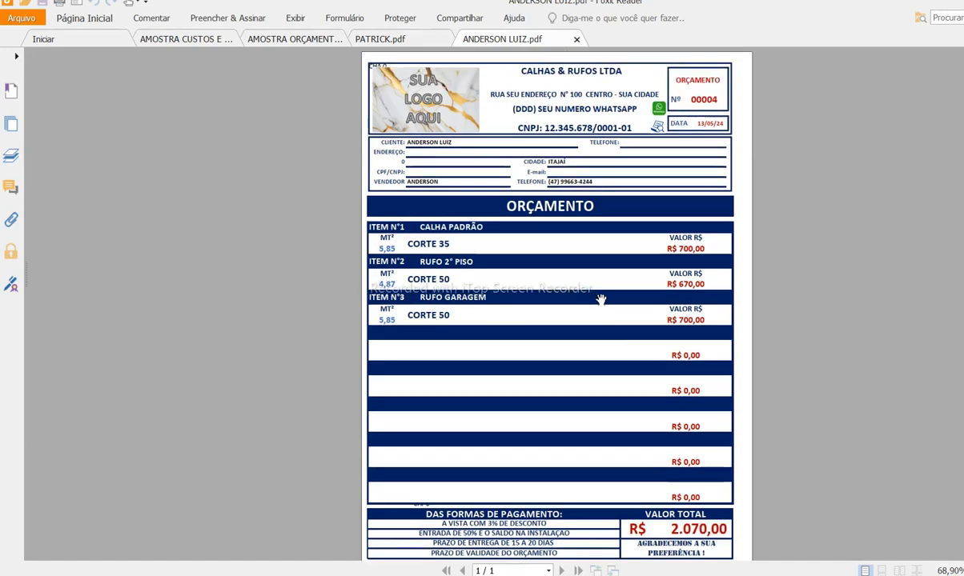
scroll(556, 304, "up", 8)
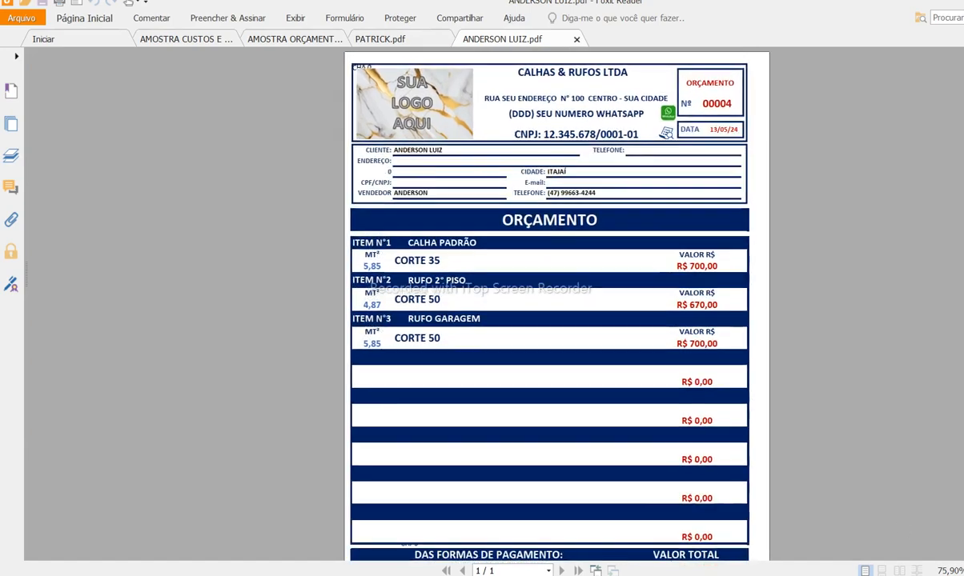
scroll(731, 486, "up", 9)
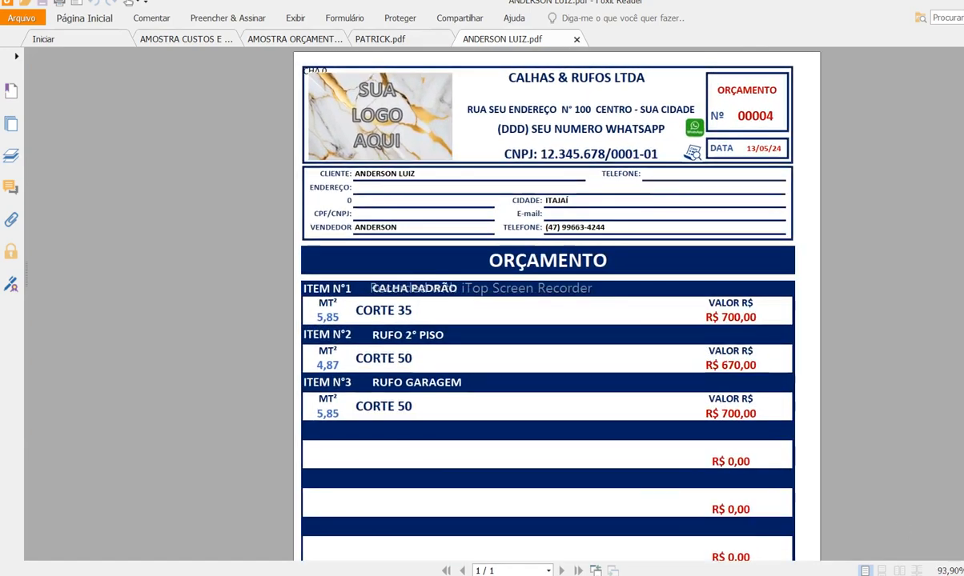
scroll(731, 486, "down", 1)
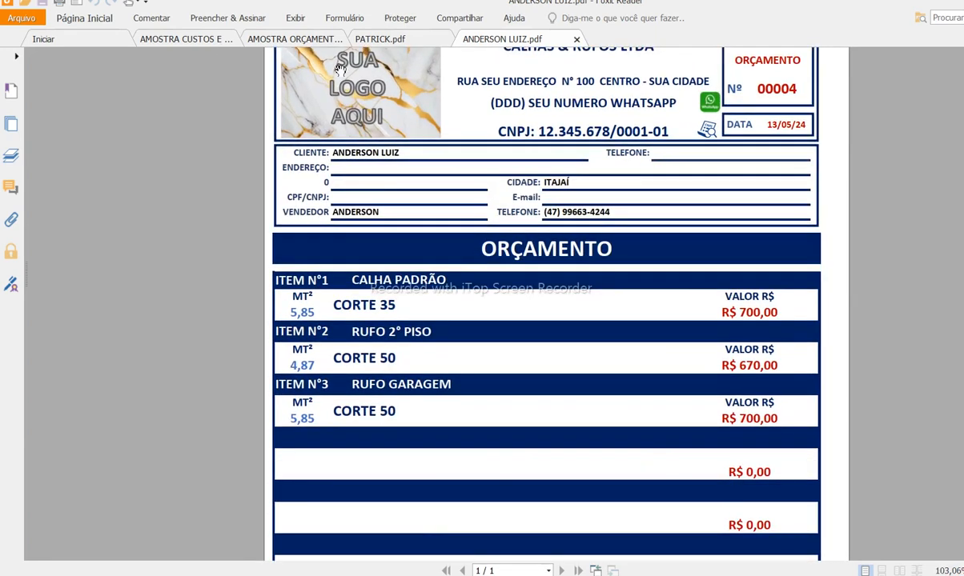
scroll(563, 138, "up", 1)
scroll(373, 178, "down", 1)
scroll(518, 257, "down", 1)
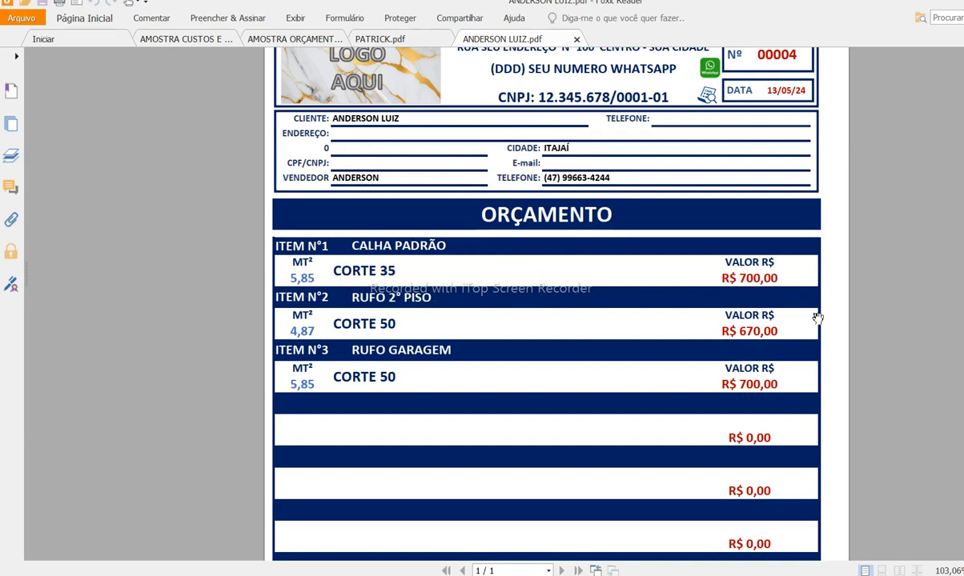
scroll(396, 335, "down", 1)
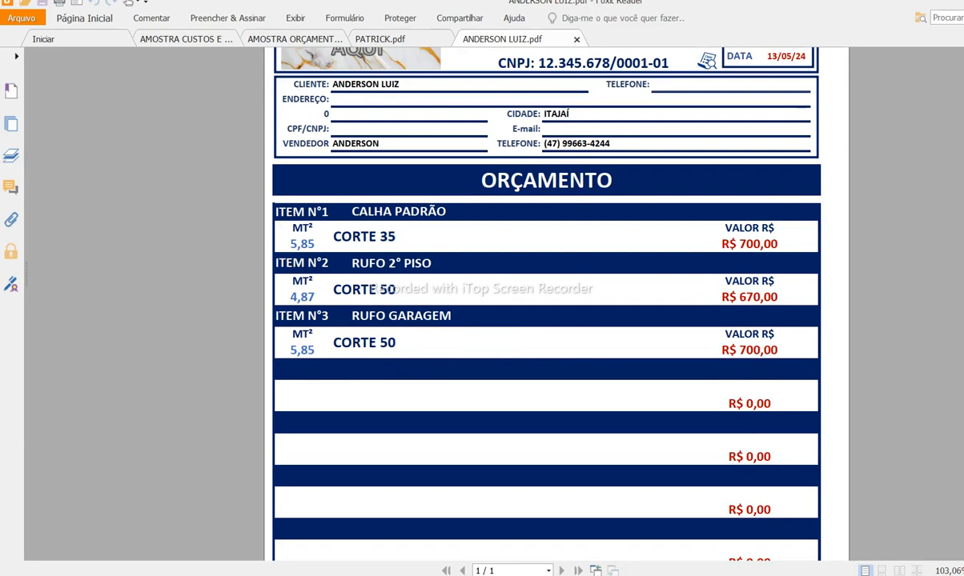
scroll(547, 305, "up", 4)
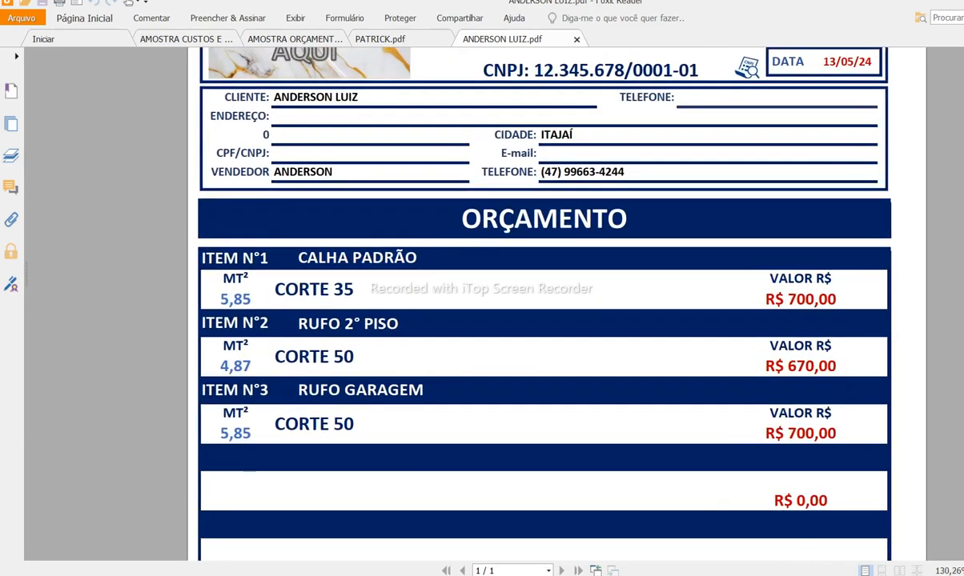
scroll(230, 275, "up", 1)
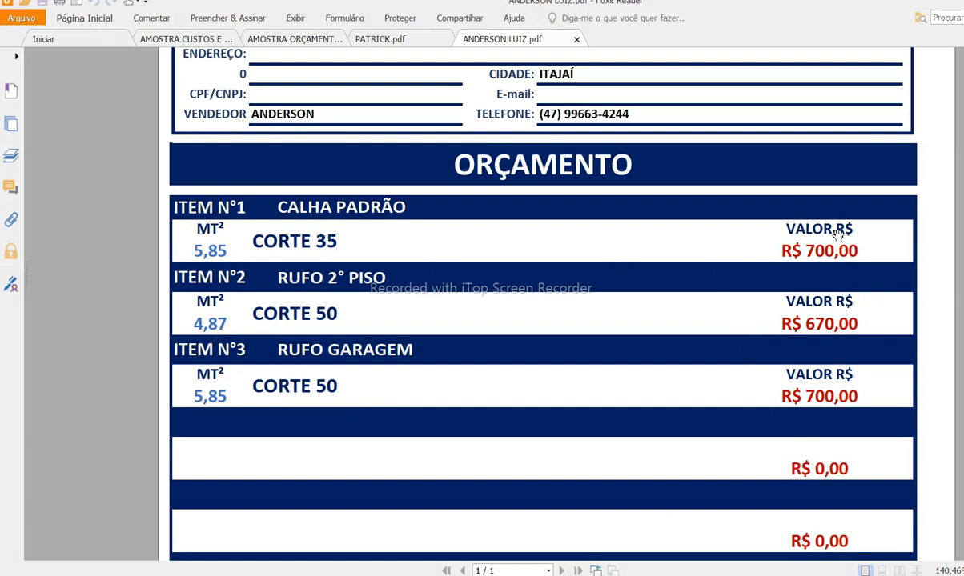
scroll(763, 332, "down", 5)
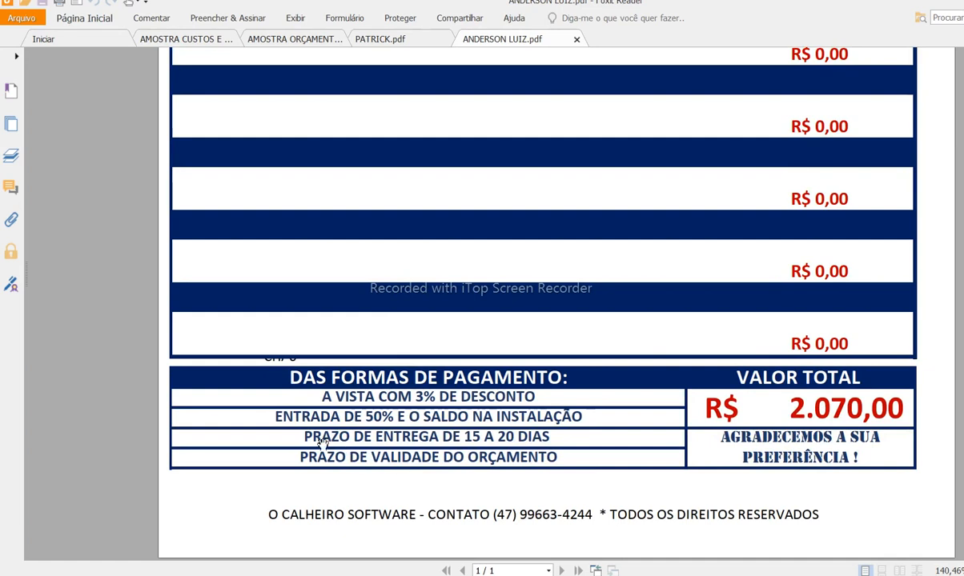
scroll(312, 432, "up", 3)
scroll(184, 178, "up", 1)
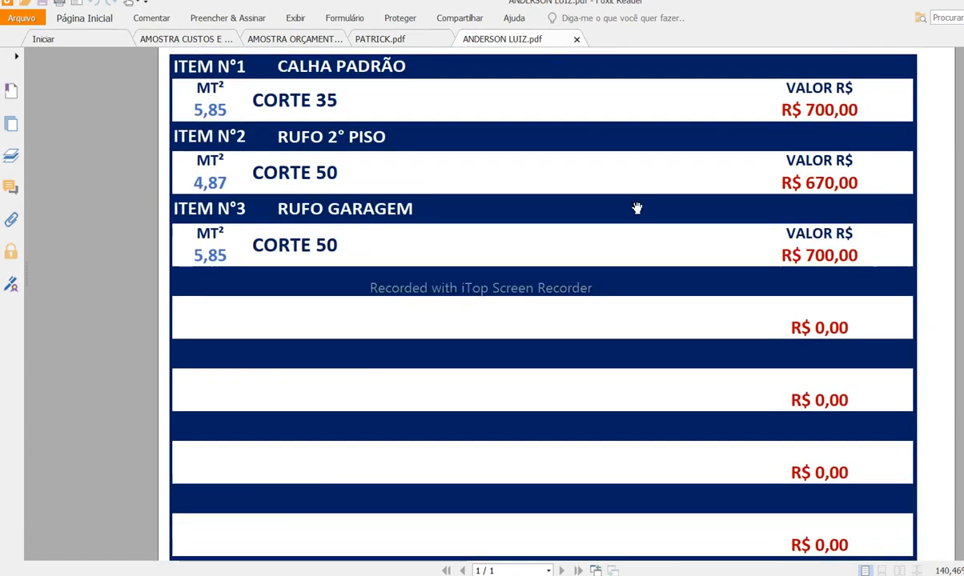
scroll(781, 282, "down", 5)
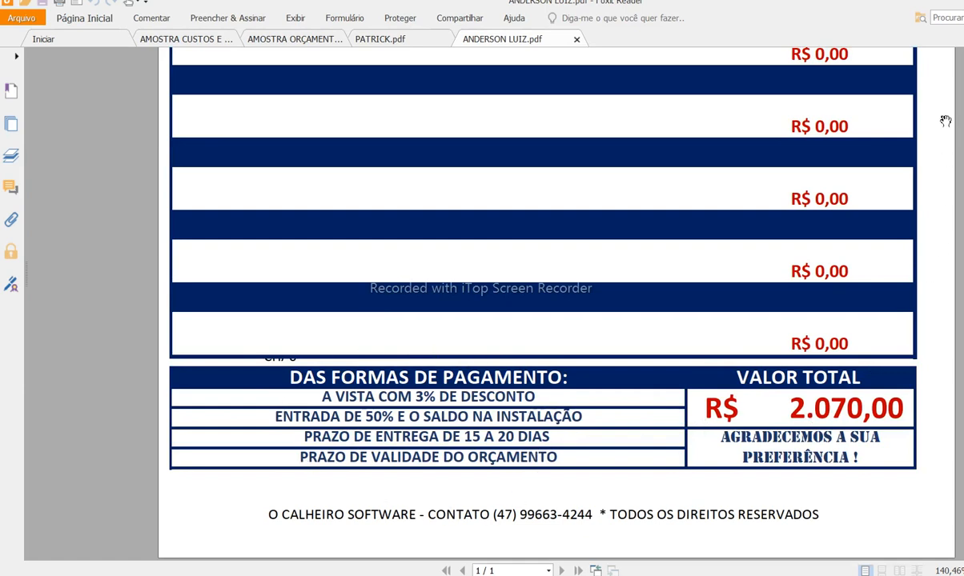
scroll(857, 489, "up", 2)
scroll(588, 330, "down", 4)
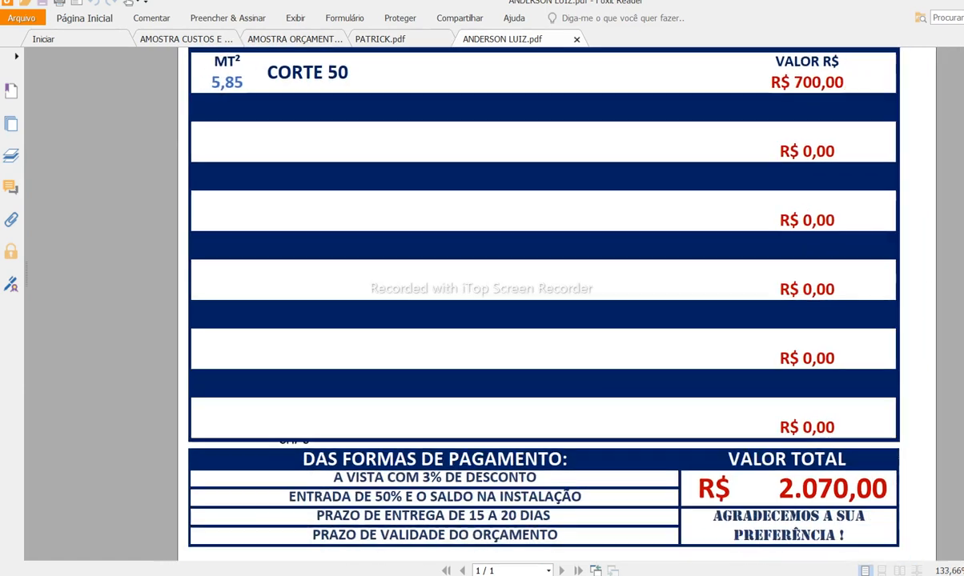
scroll(451, 321, "down", 2)
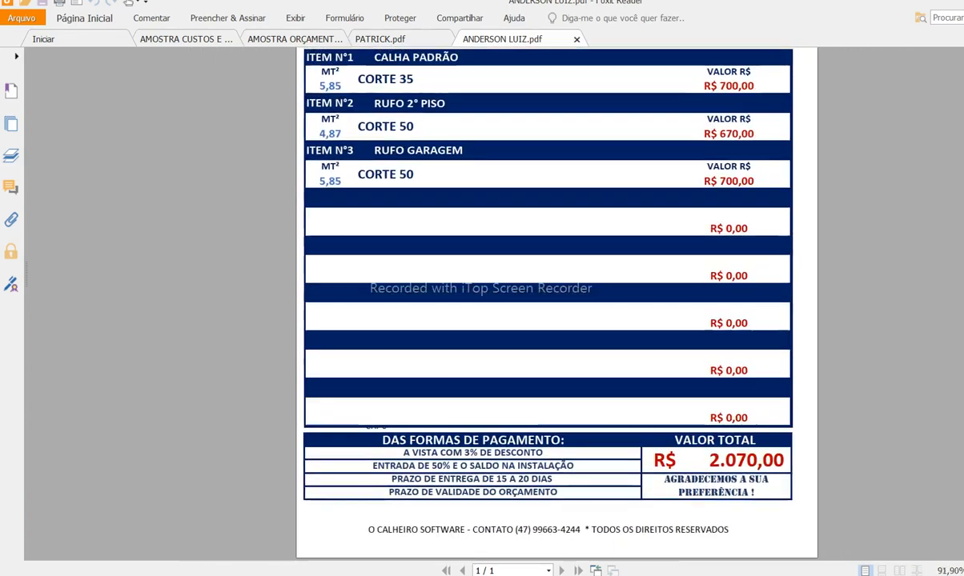
scroll(452, 321, "up", 3)
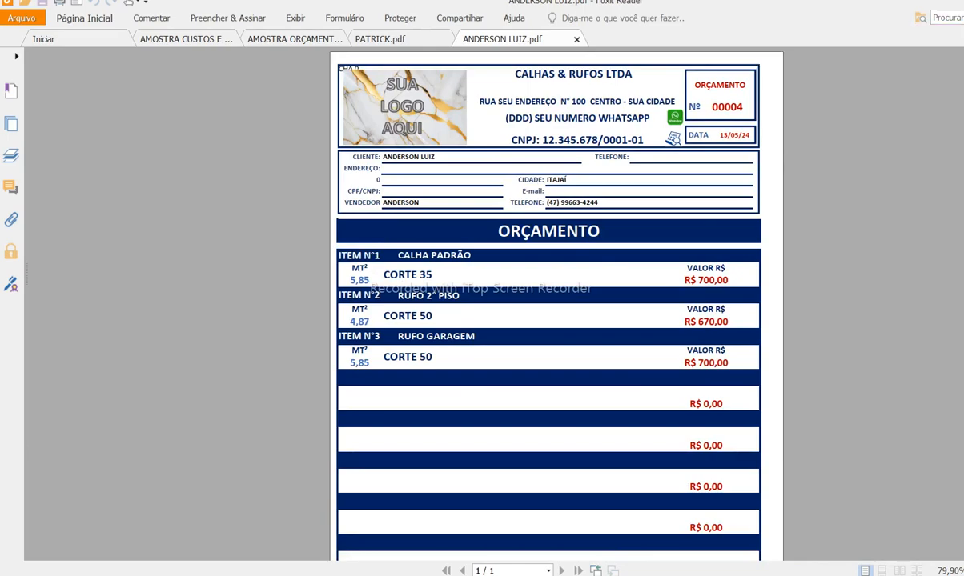
left_click(962, 2)
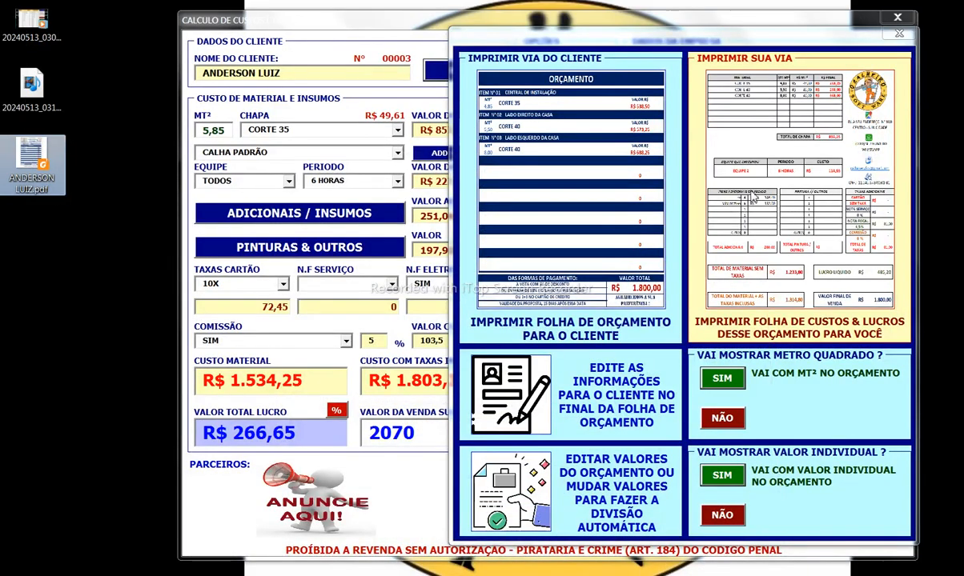
Step: Print one copy of the internal cost sheet to a PDF named OBRA plus the client's name, then open it
left_click(787, 187)
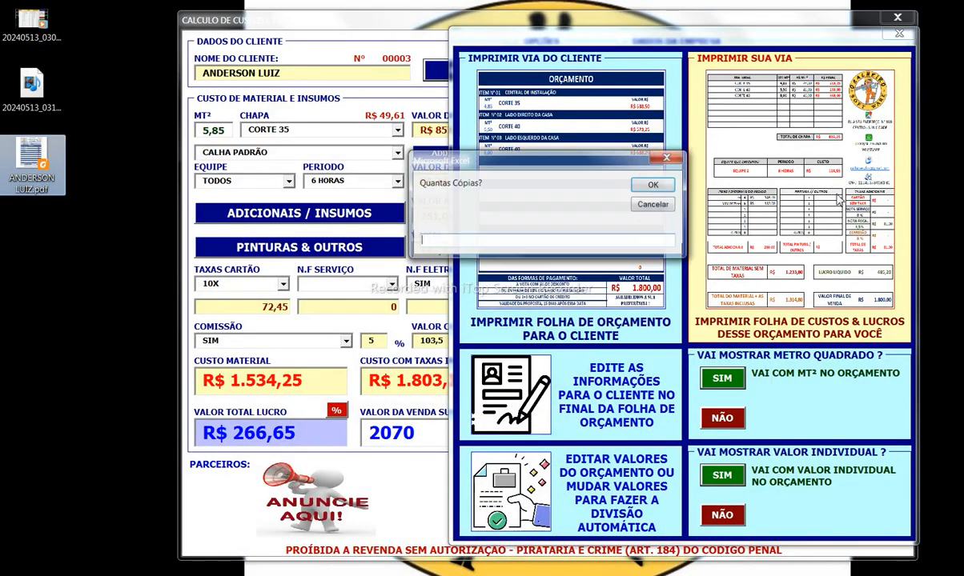
left_click(652, 185)
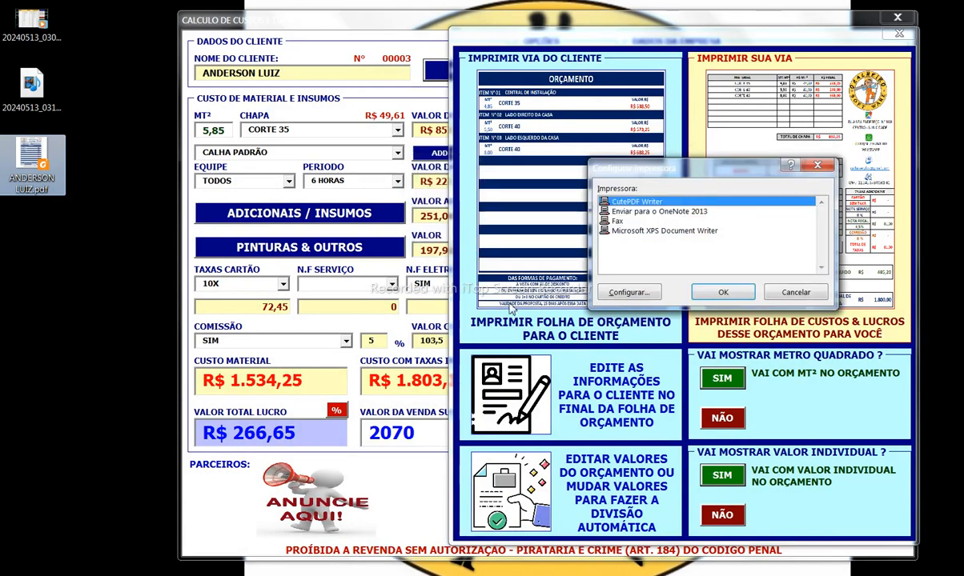
left_click(749, 293)
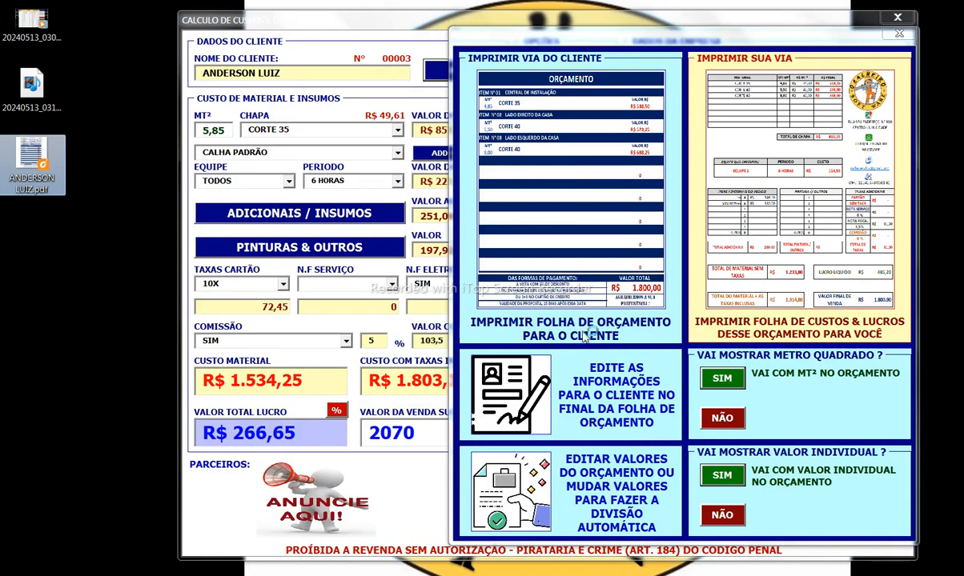
type("OBRA ANDERSON")
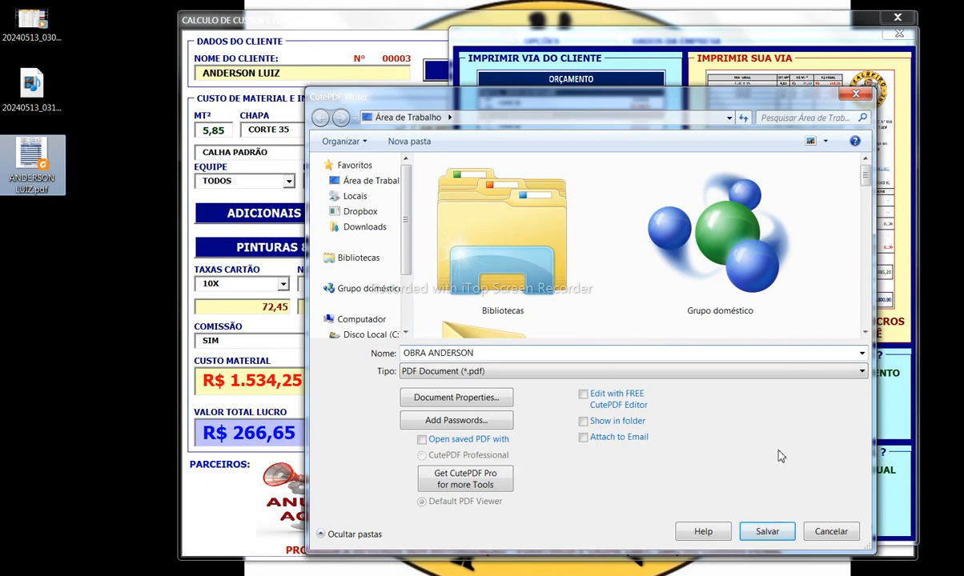
left_click(767, 532)
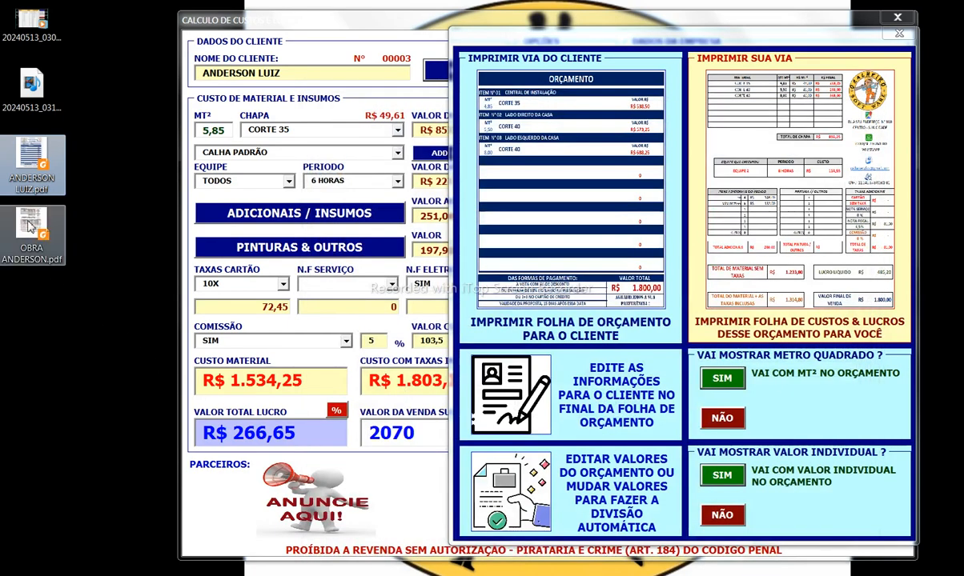
double_click(31, 229)
scroll(496, 353, "up", 2)
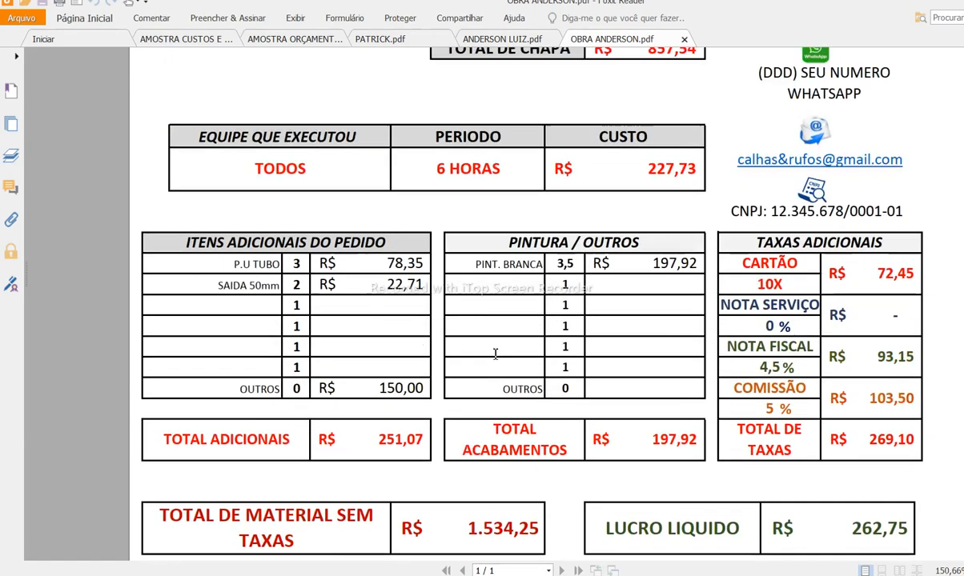
scroll(496, 353, "up", 5)
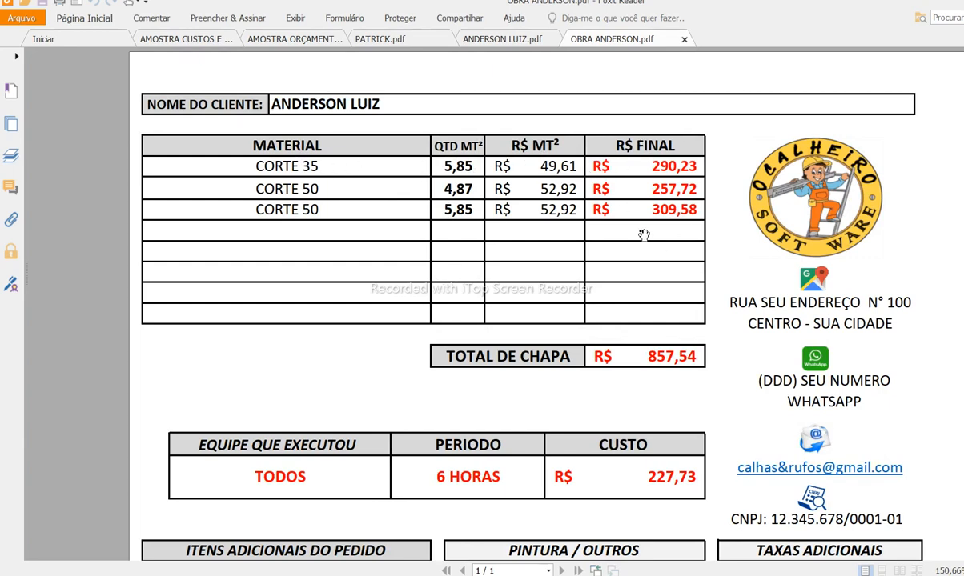
scroll(644, 235, "down", 2)
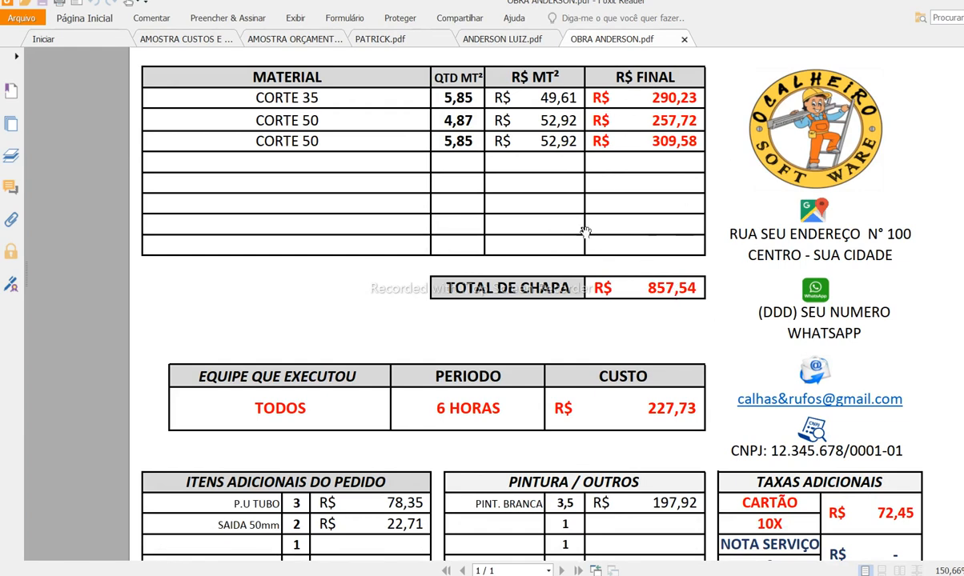
left_click(490, 40)
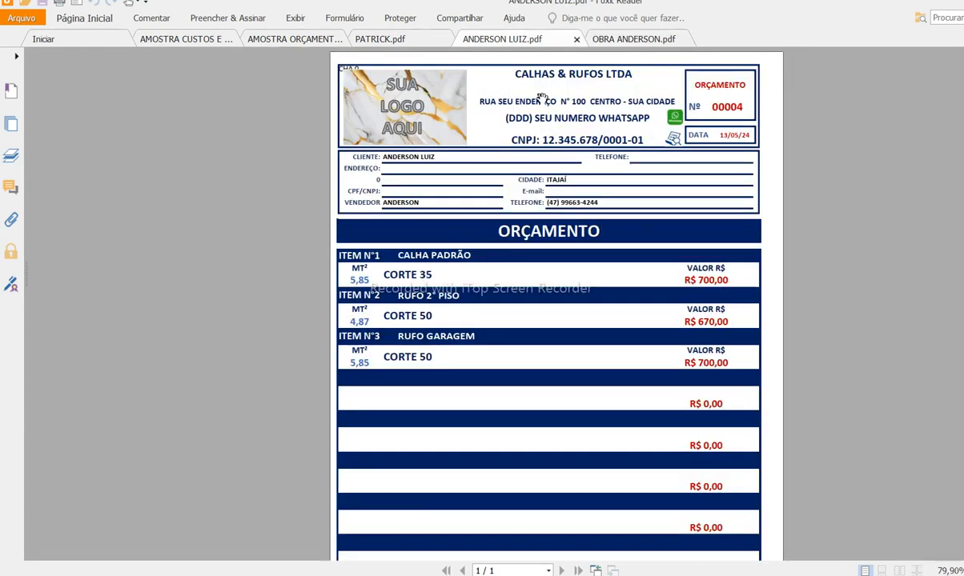
left_click(596, 38)
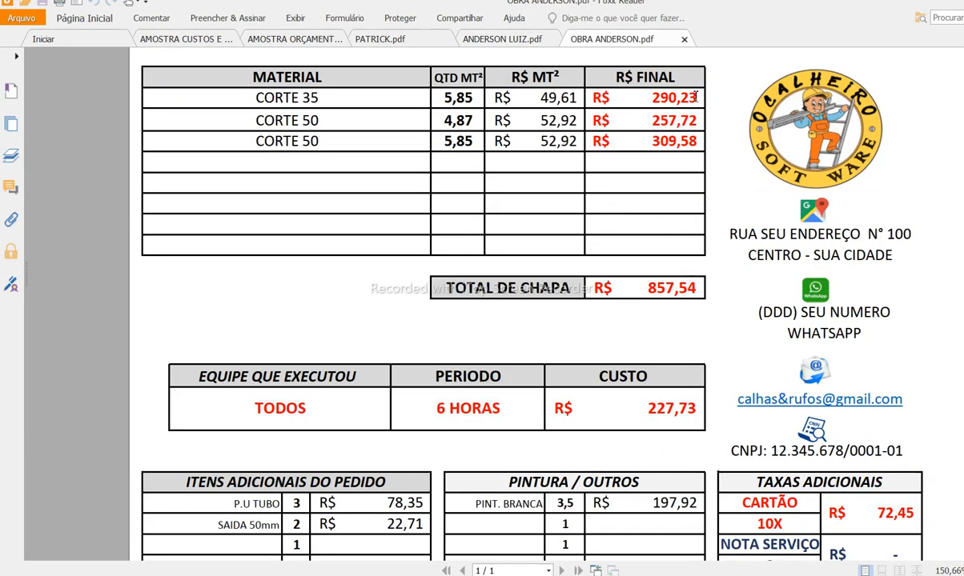
left_click(490, 40)
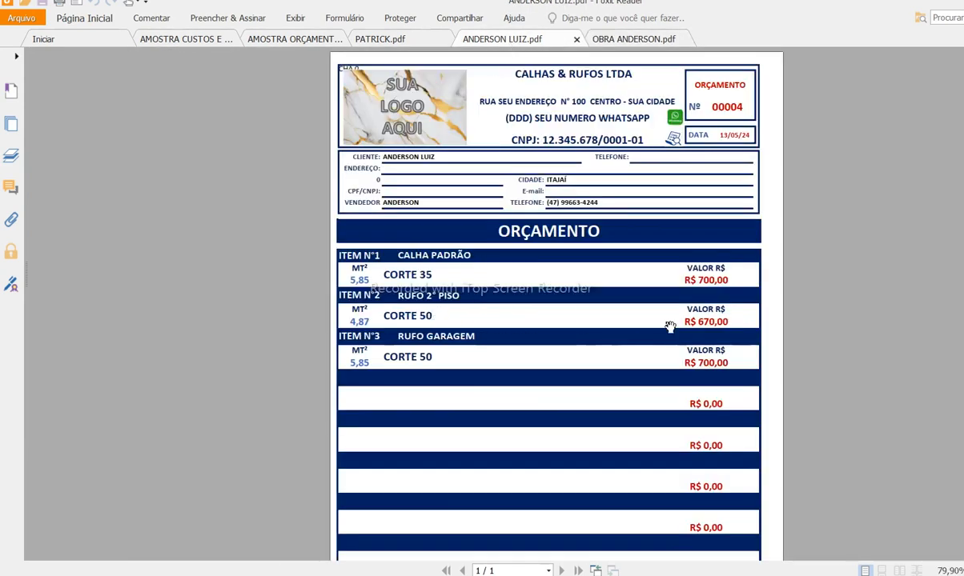
left_click(593, 39)
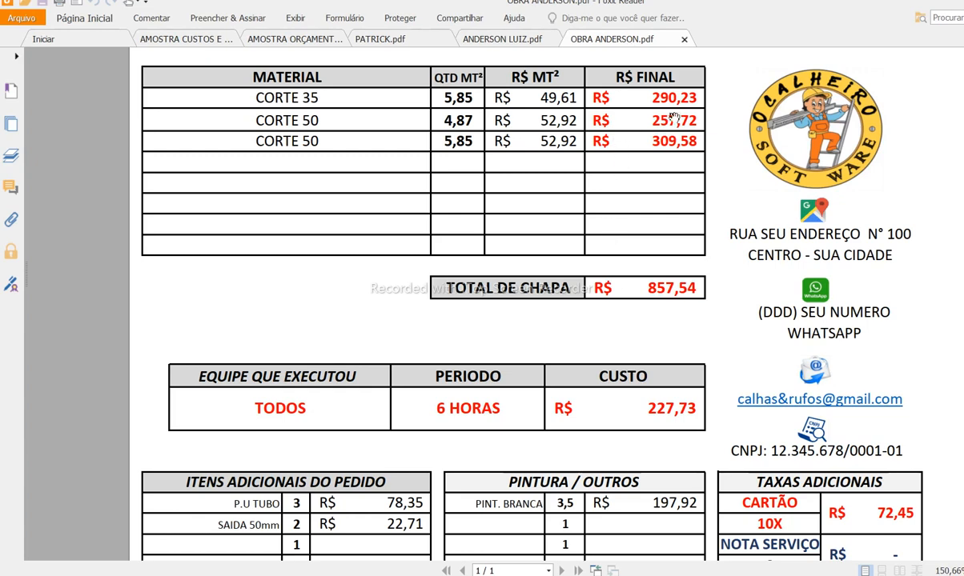
left_click(512, 39)
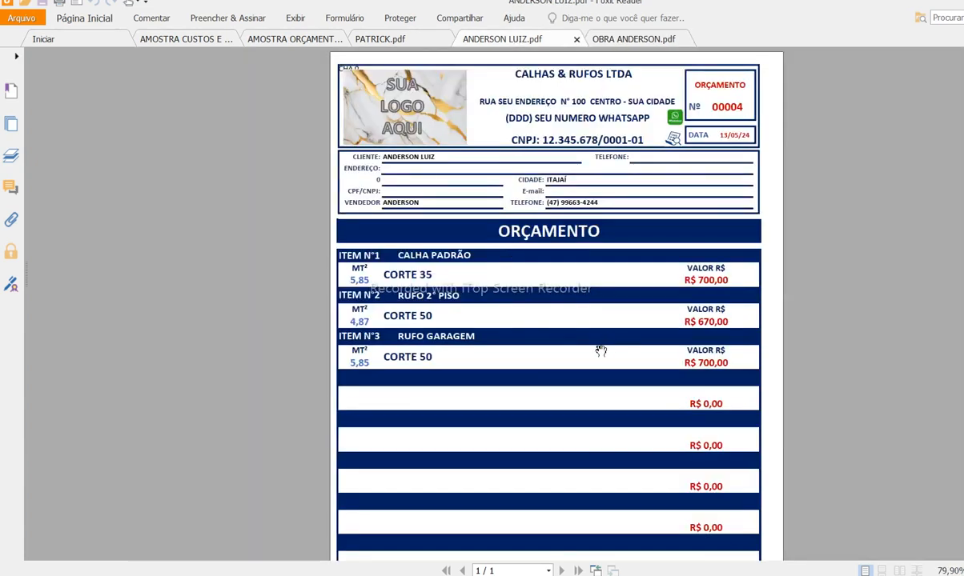
left_click(608, 38)
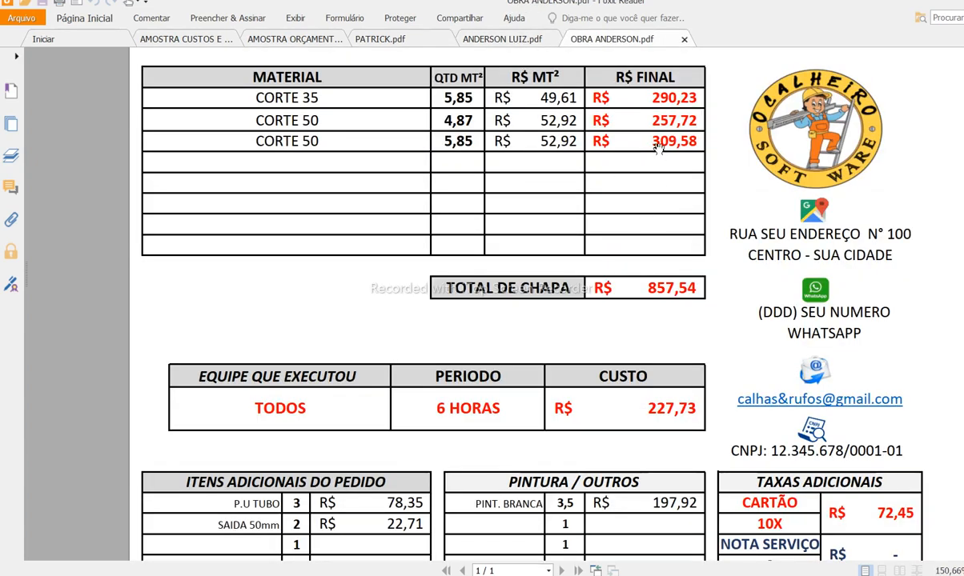
left_click(496, 38)
left_click(633, 39)
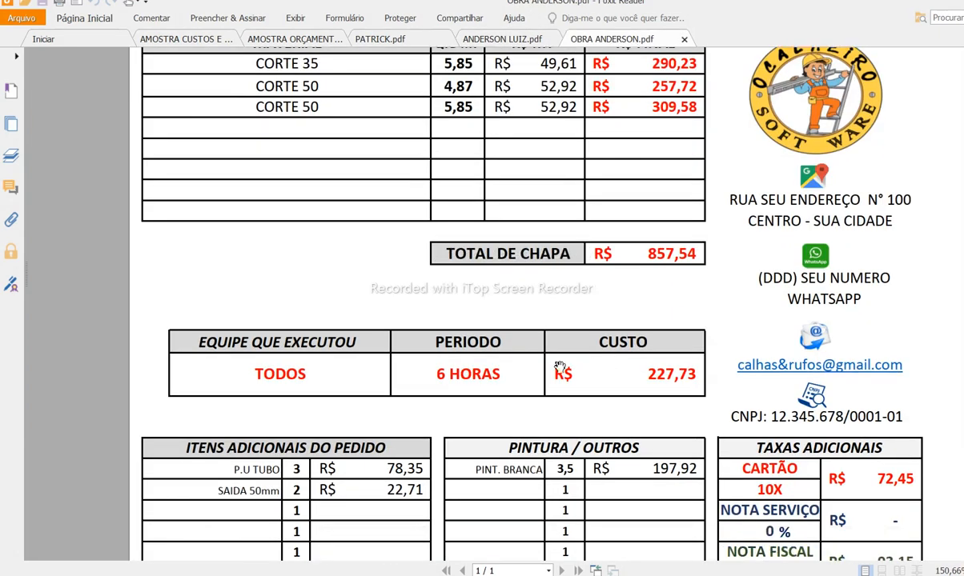
Step: Scroll the cost sheet to its totals: R$ 1.803,35 with taxes, R$ 262,75 profit, R$ 2.070,00 sale
scroll(561, 373, "down", 1)
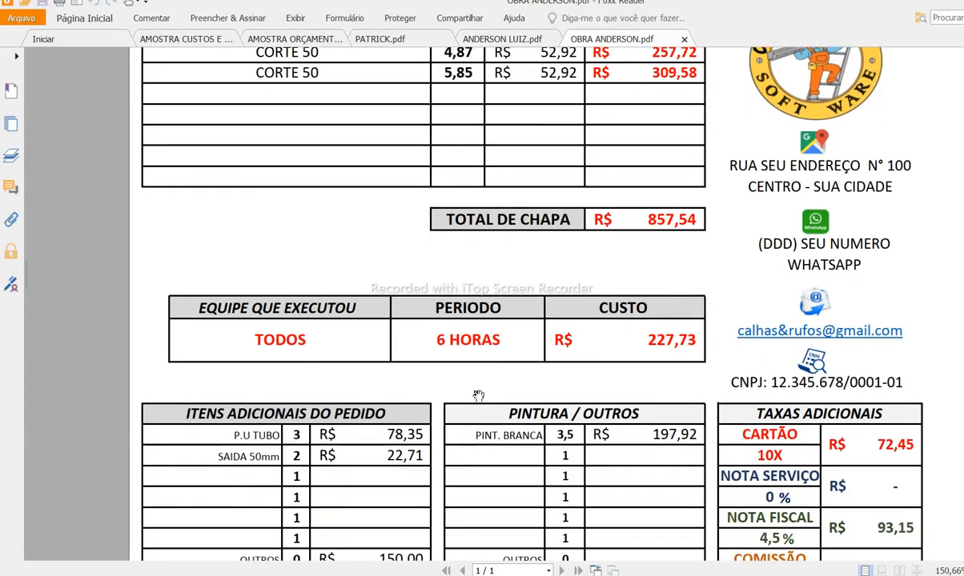
scroll(608, 334, "down", 2)
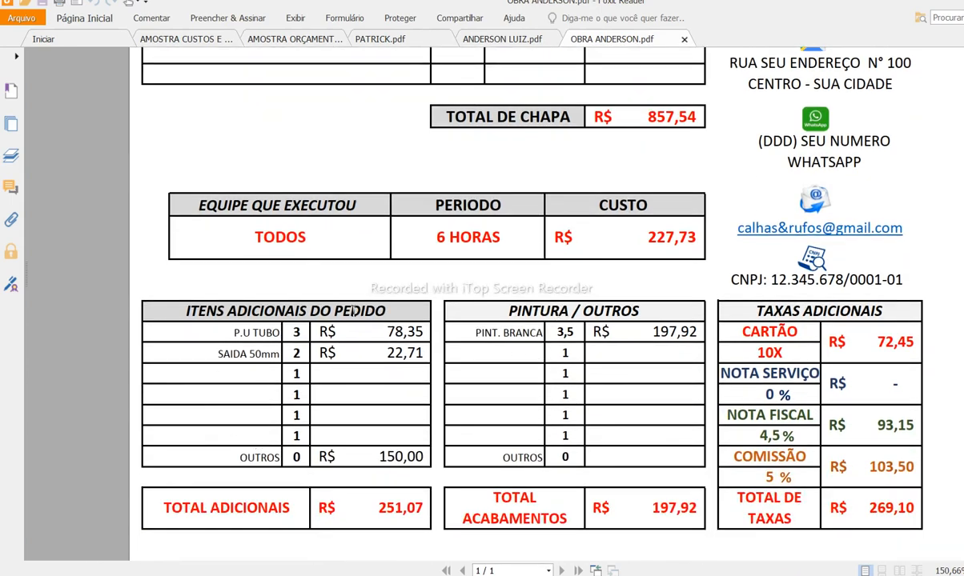
scroll(626, 416, "up", 5)
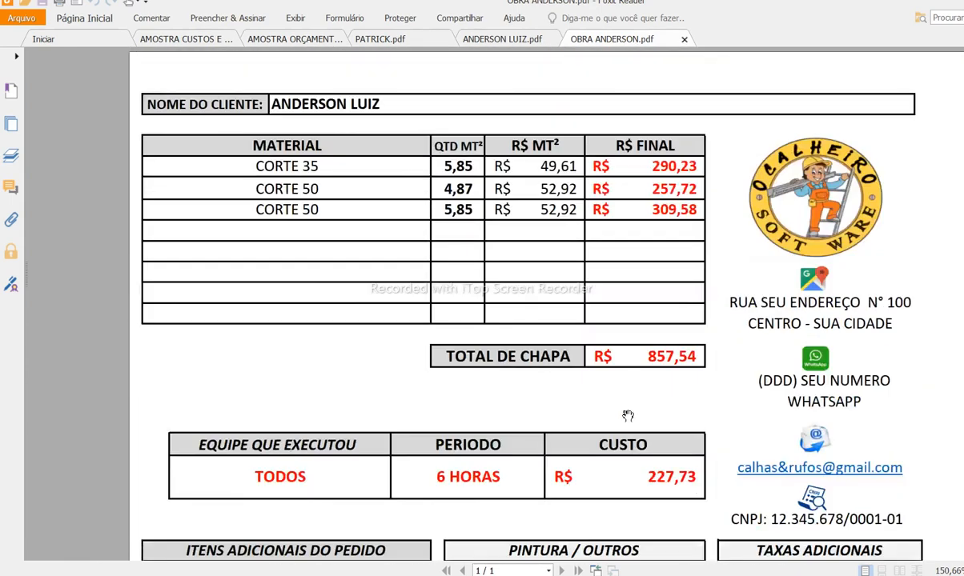
scroll(617, 370, "down", 3)
scroll(542, 366, "up", 3)
scroll(354, 426, "down", 1)
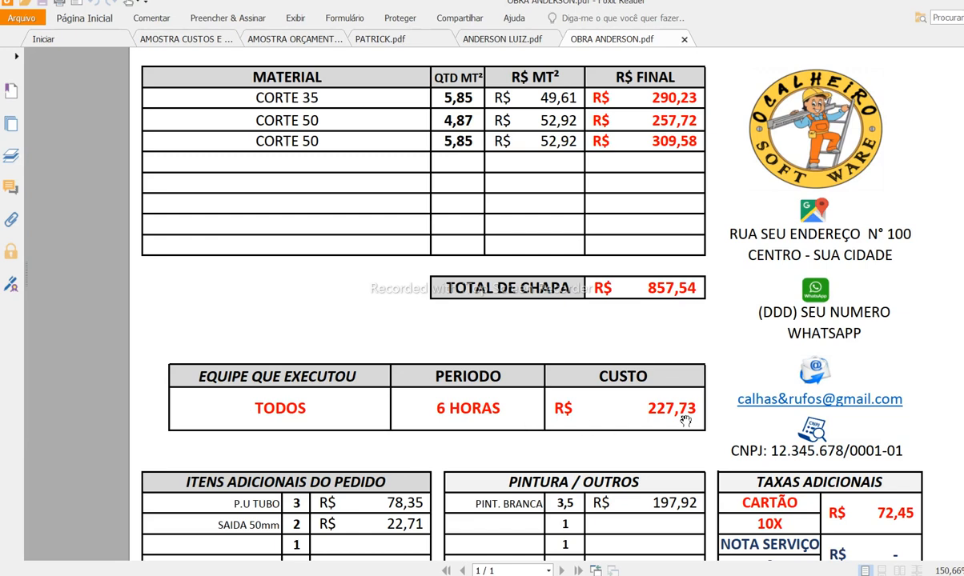
scroll(635, 414, "down", 2)
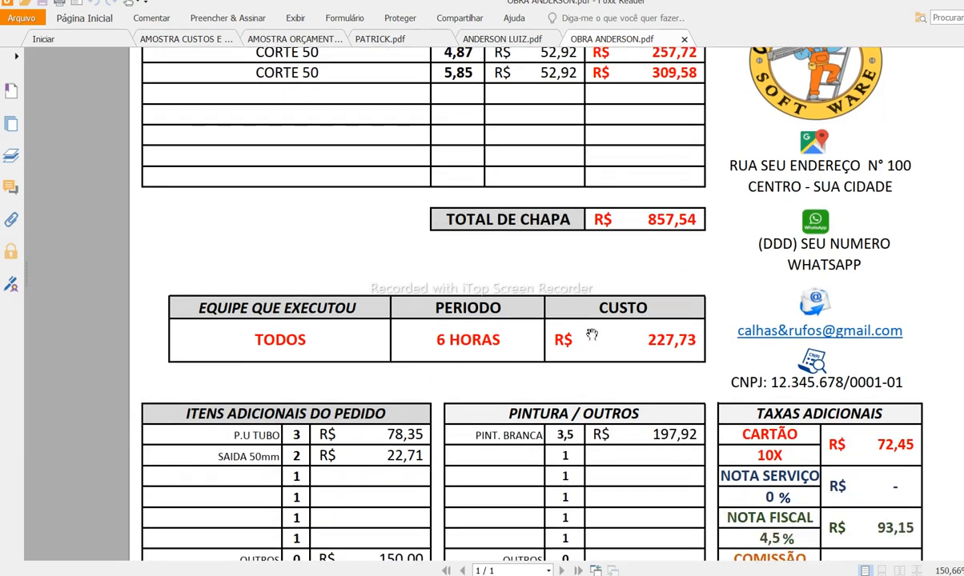
scroll(558, 316, "down", 2)
scroll(545, 339, "down", 1)
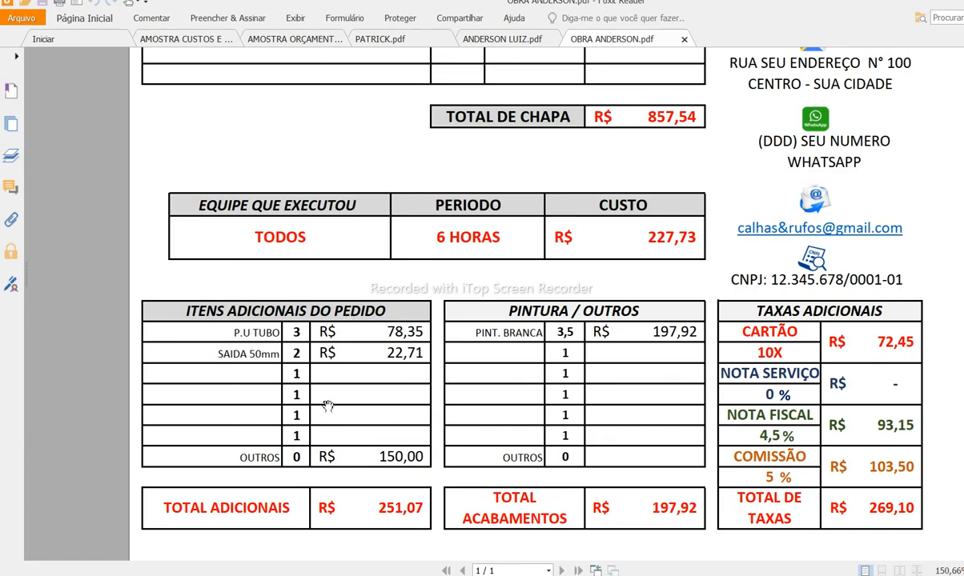
scroll(365, 370, "down", 1)
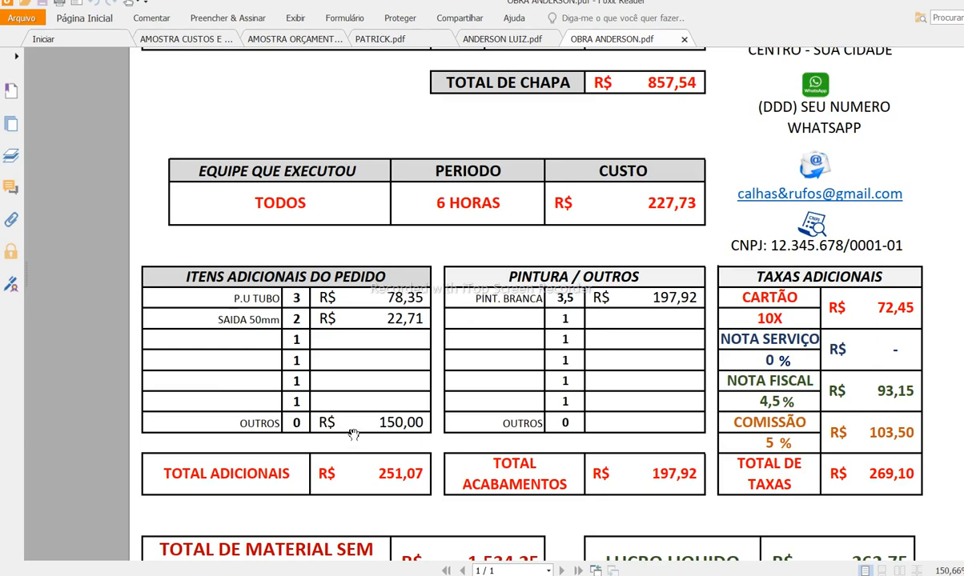
scroll(393, 465, "down", 1)
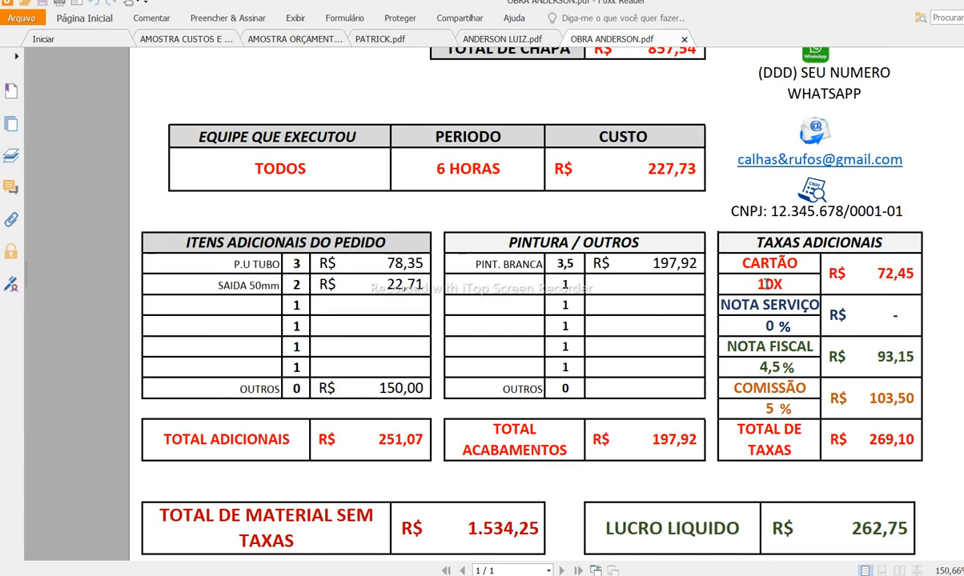
scroll(746, 317, "down", 1)
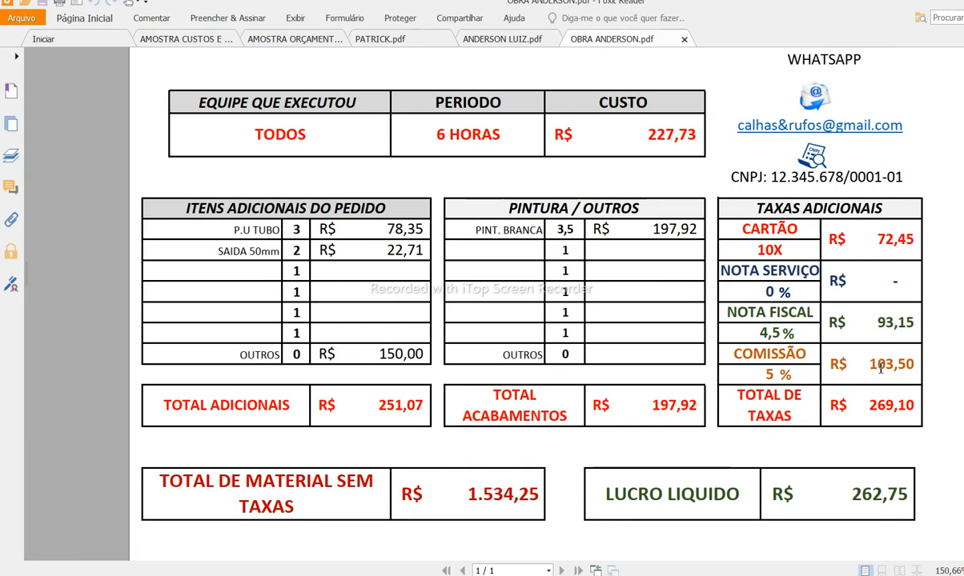
scroll(828, 352, "down", 1)
scroll(816, 403, "down", 4)
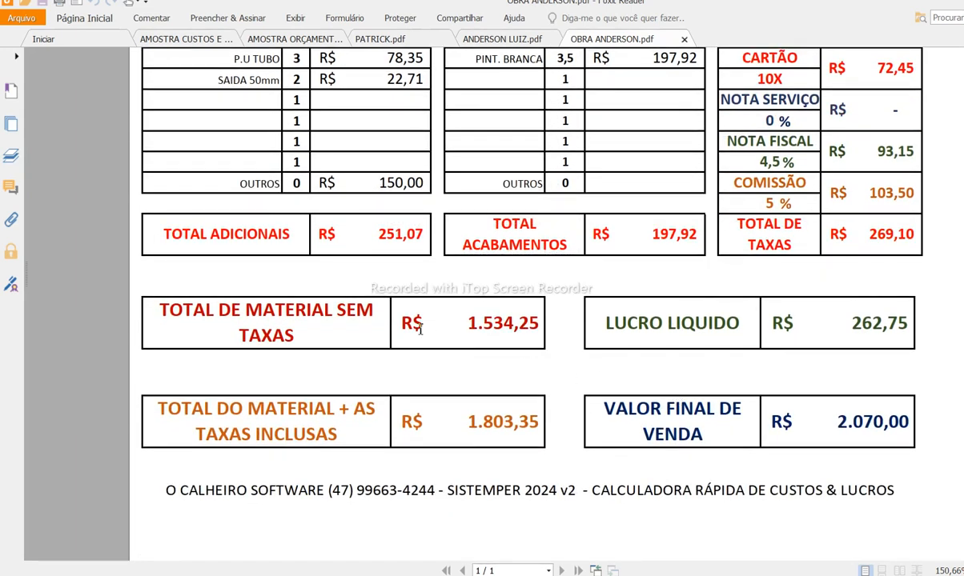
left_click_drag(470, 323, 539, 326)
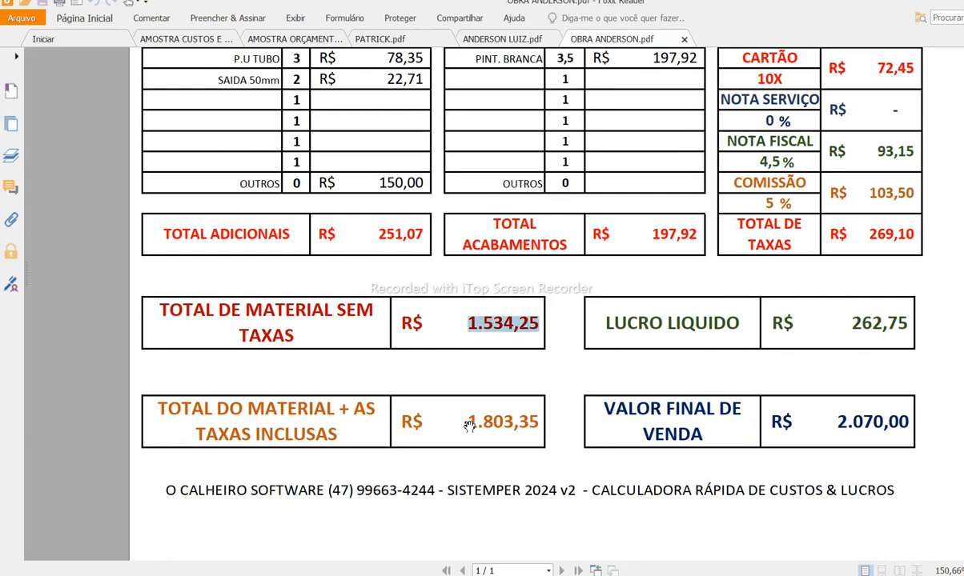
left_click_drag(470, 423, 534, 422)
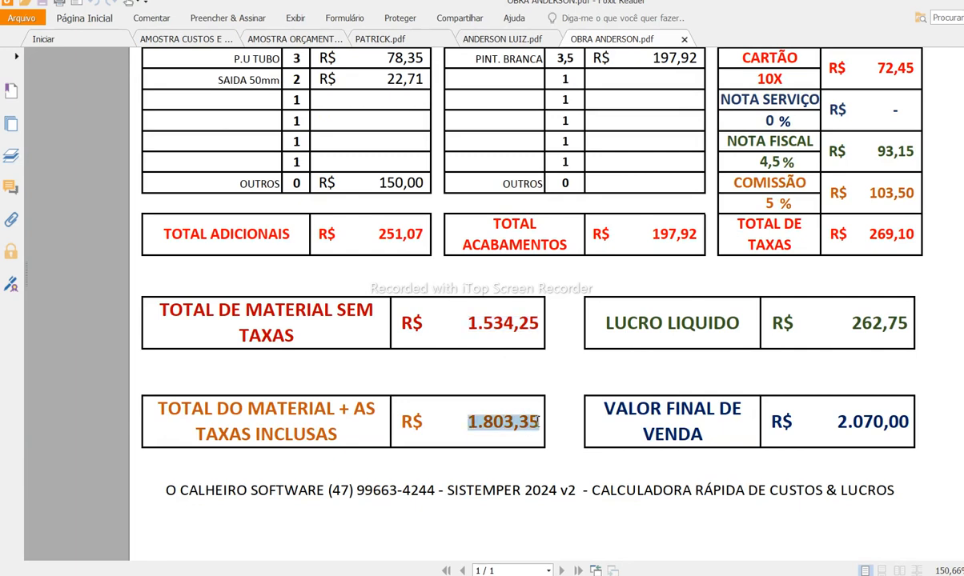
left_click(523, 431)
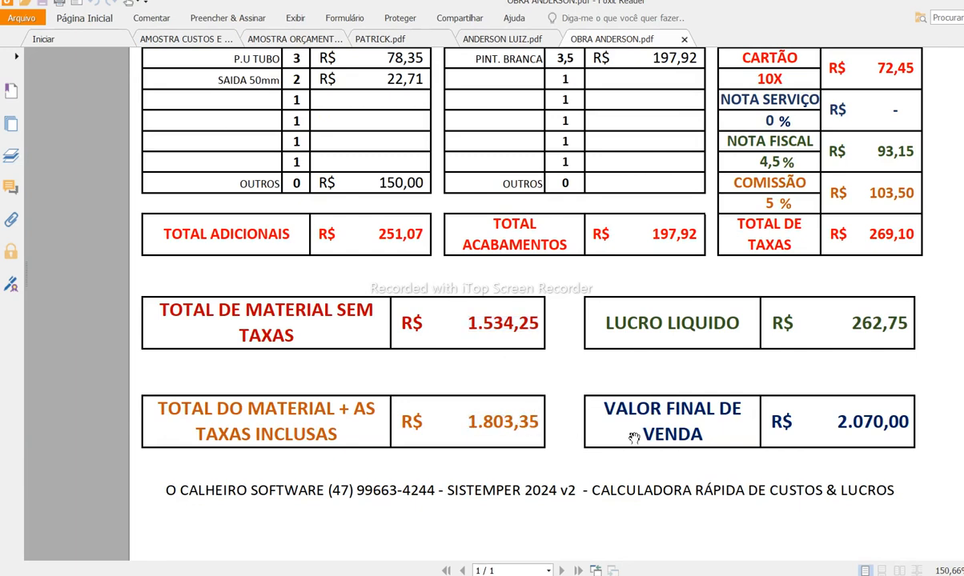
double_click(851, 418)
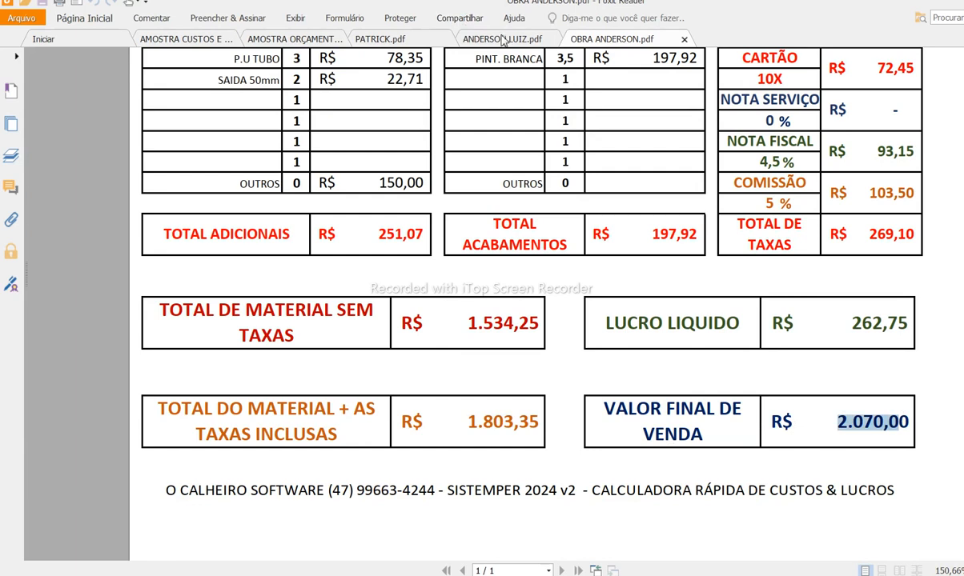
left_click(472, 39)
scroll(617, 395, "down", 3)
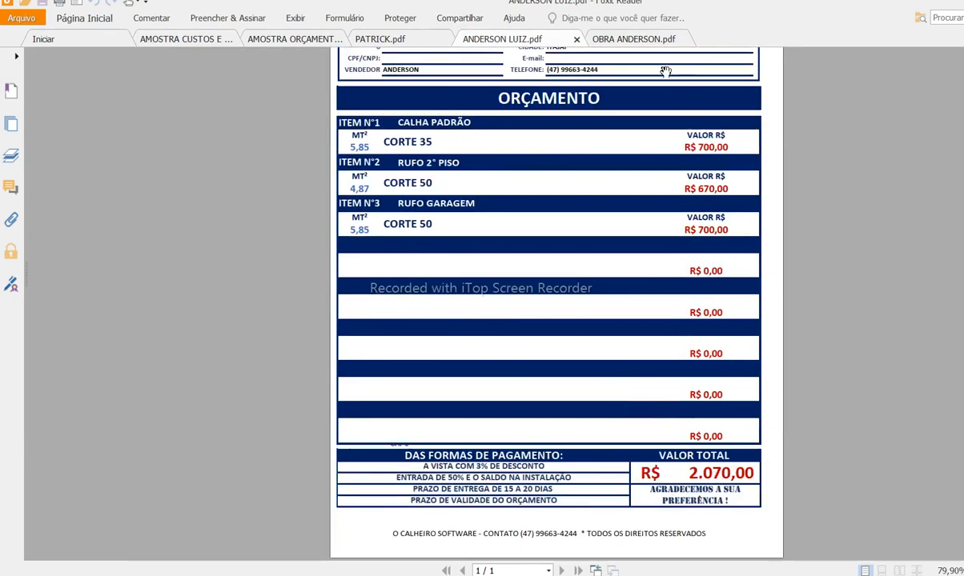
left_click(647, 40)
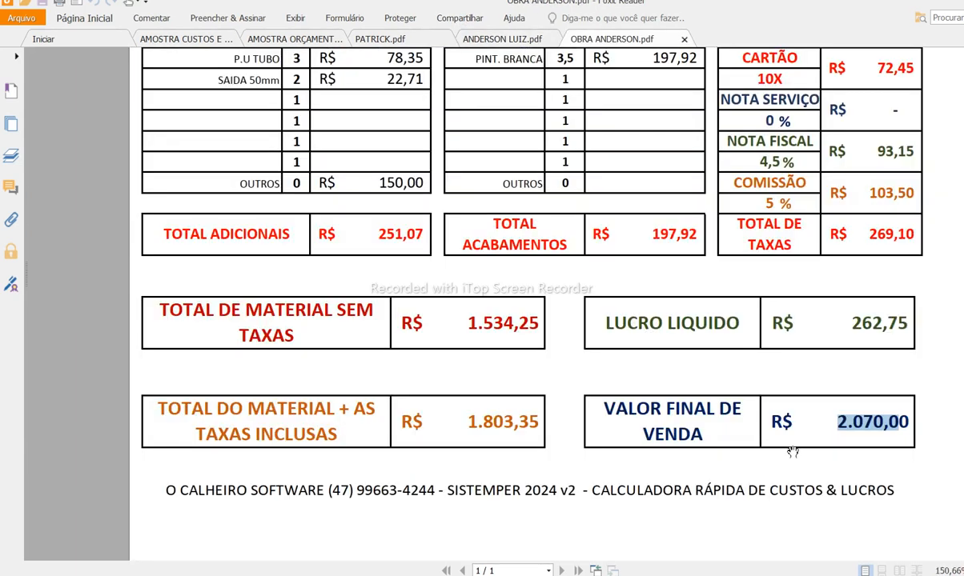
left_click(855, 324)
double_click(855, 324)
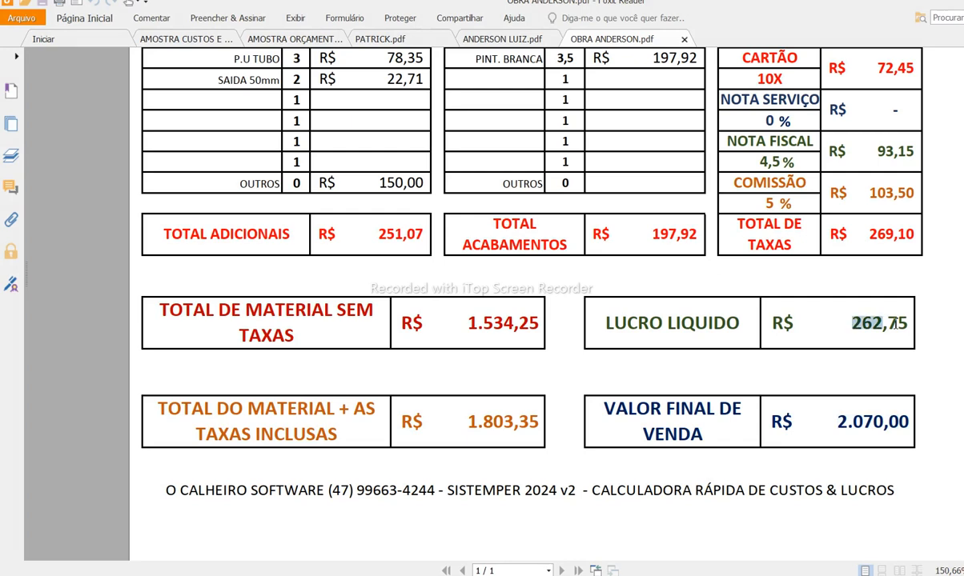
left_click(867, 385)
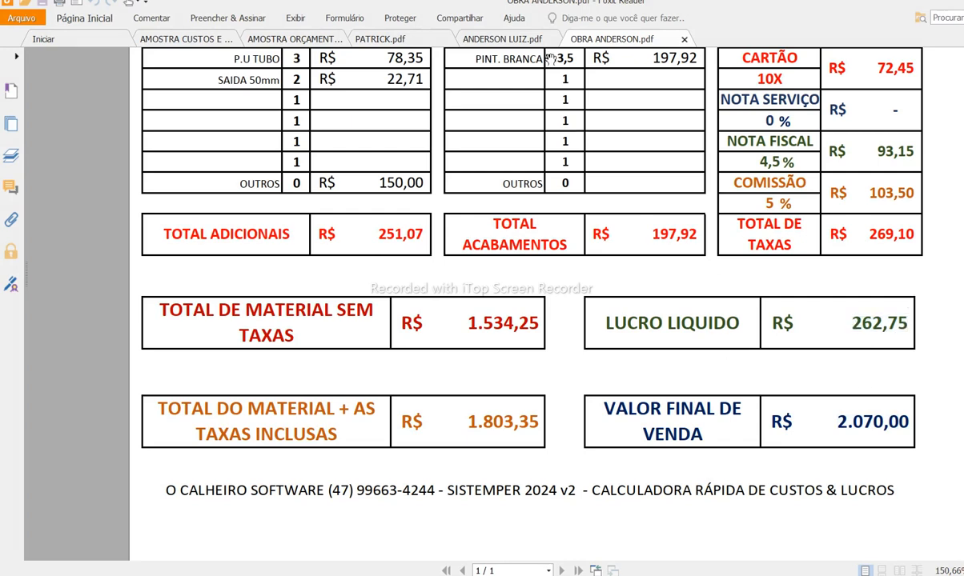
left_click(474, 38)
scroll(585, 299, "up", 3)
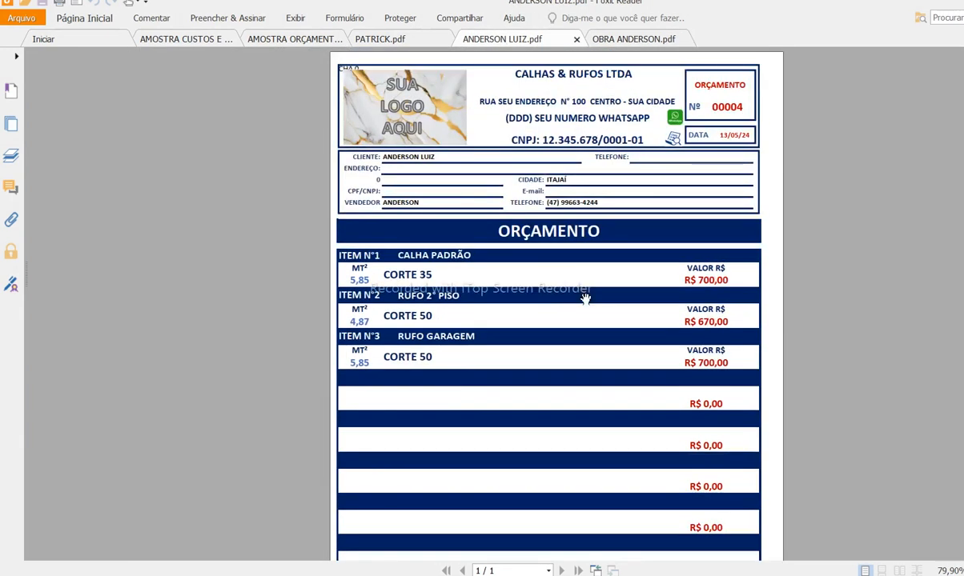
scroll(585, 298, "down", 3)
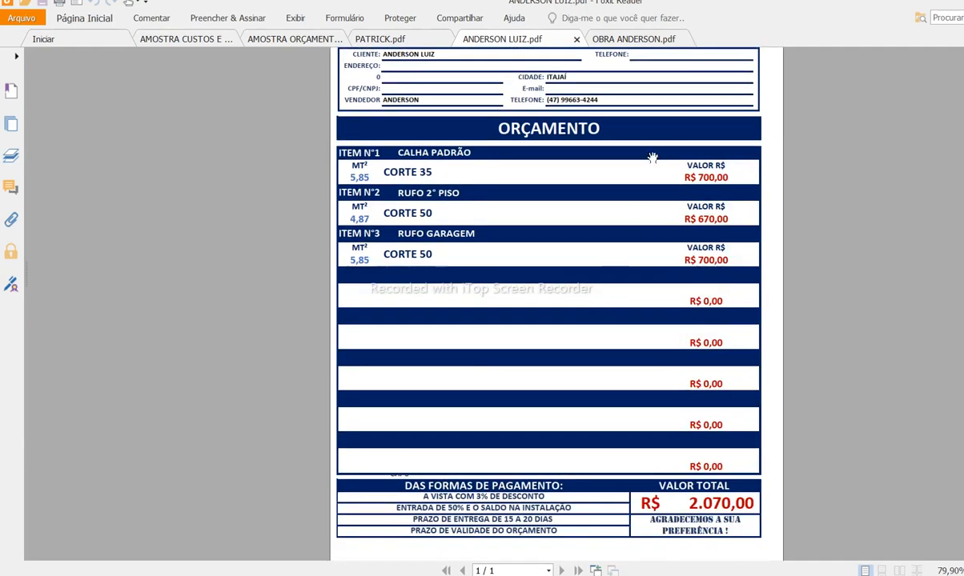
left_click(645, 40)
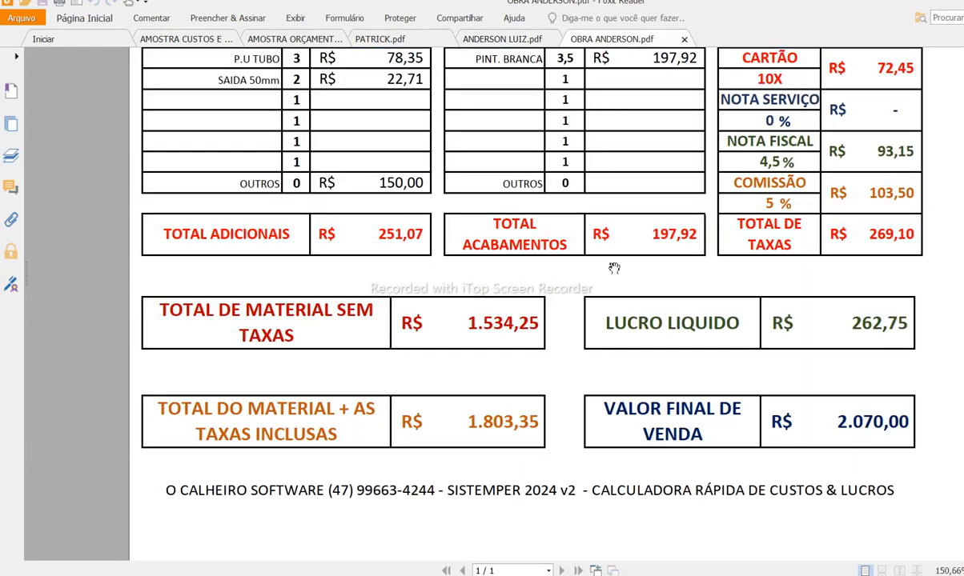
scroll(614, 269, "up", 15)
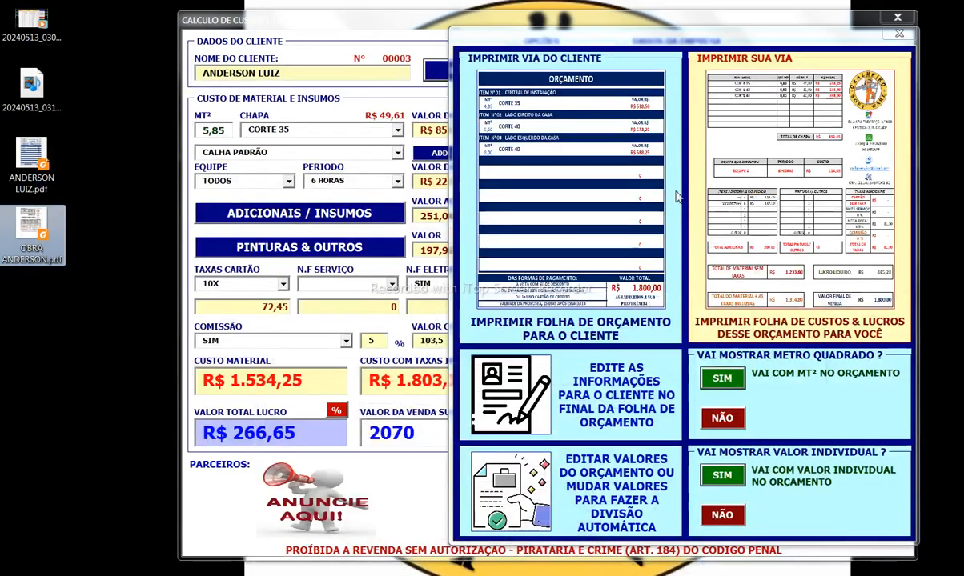
Step: Close the print options window and bring the SISTEMPER Explorer folder to the front
left_click(899, 32)
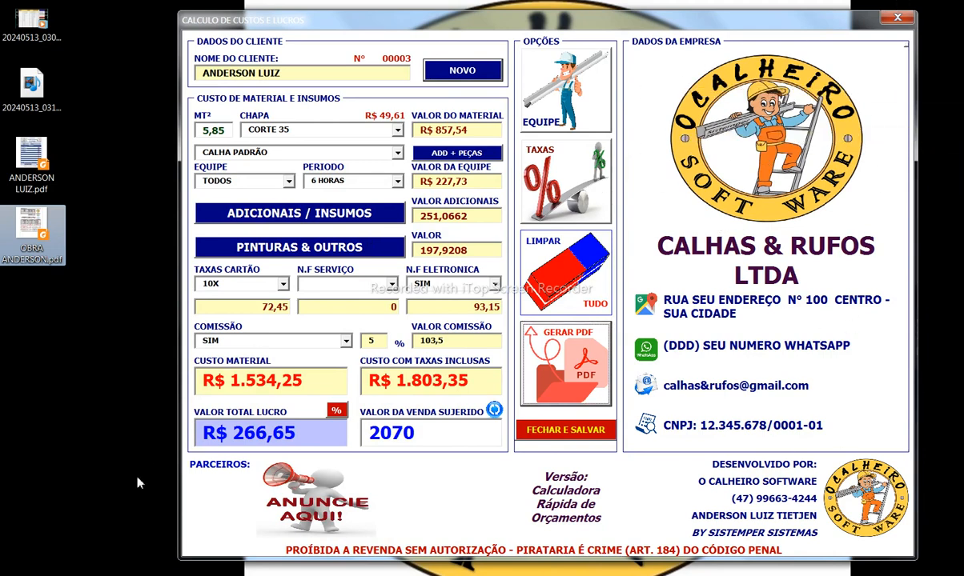
mouse_move(144, 575)
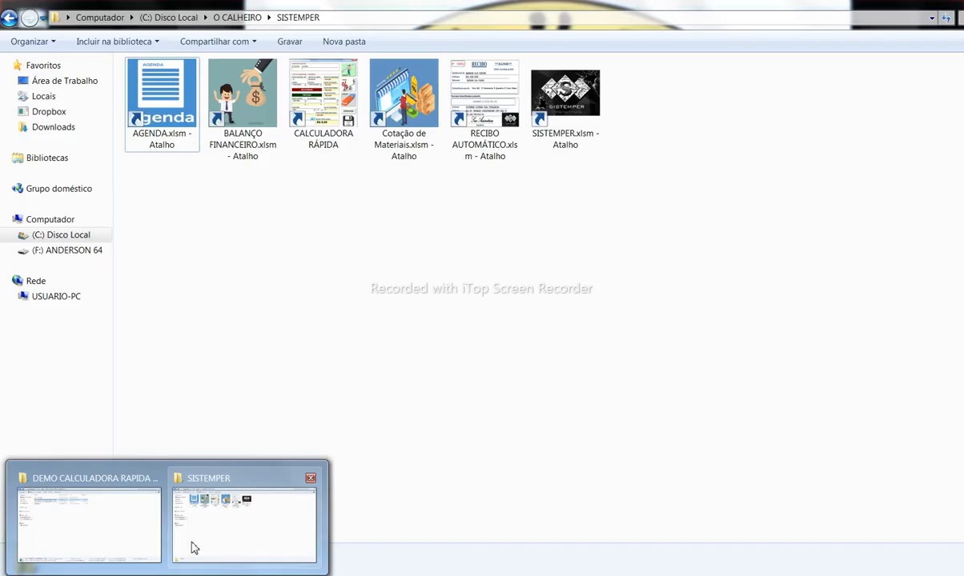
left_click(192, 548)
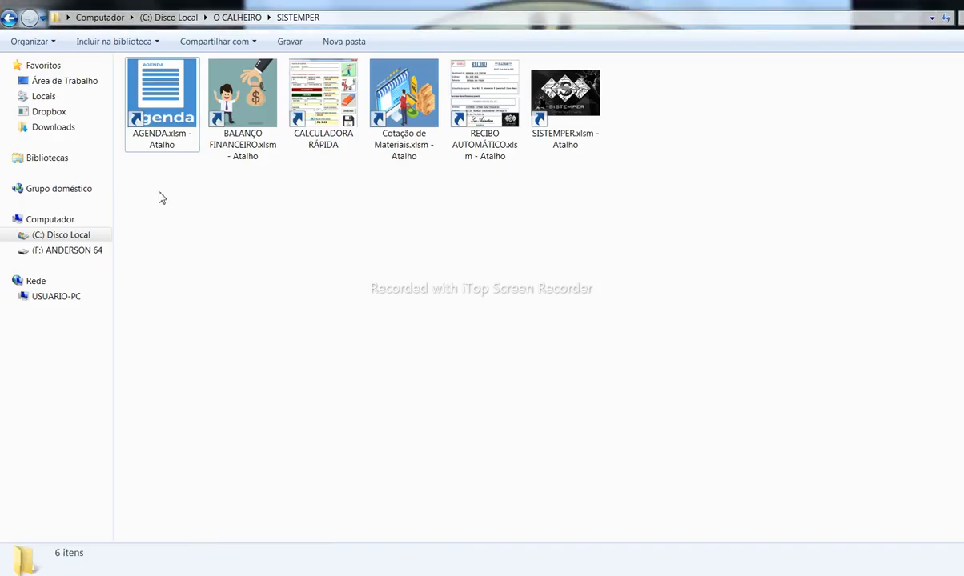
Step: Return to Foxit Reader and scroll through the older PATRICK quote PDF
left_click_drag(158, 198, 607, 161)
left_click(582, 266)
left_click(256, 575)
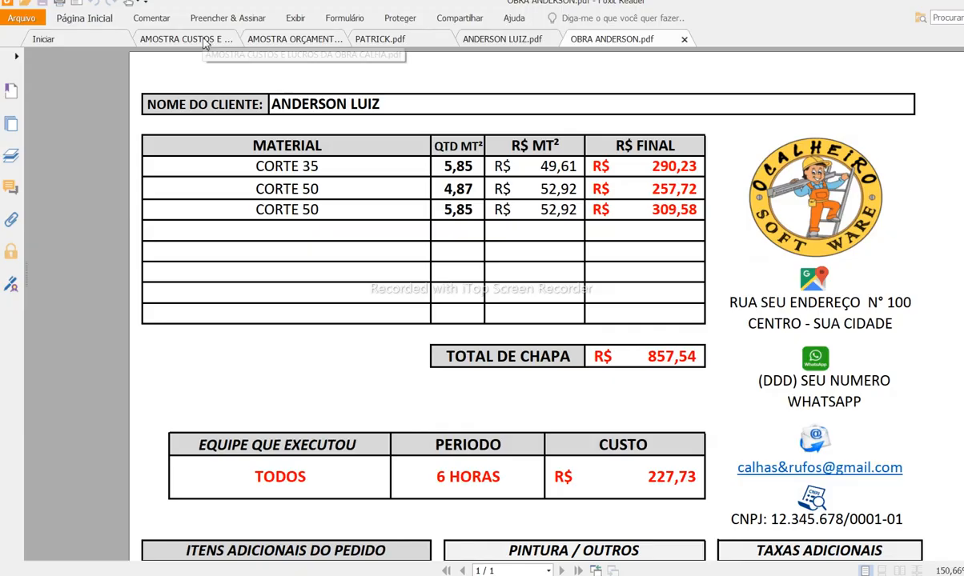
left_click(376, 38)
scroll(432, 254, "down", 3)
scroll(430, 278, "up", 2)
scroll(430, 278, "down", 2)
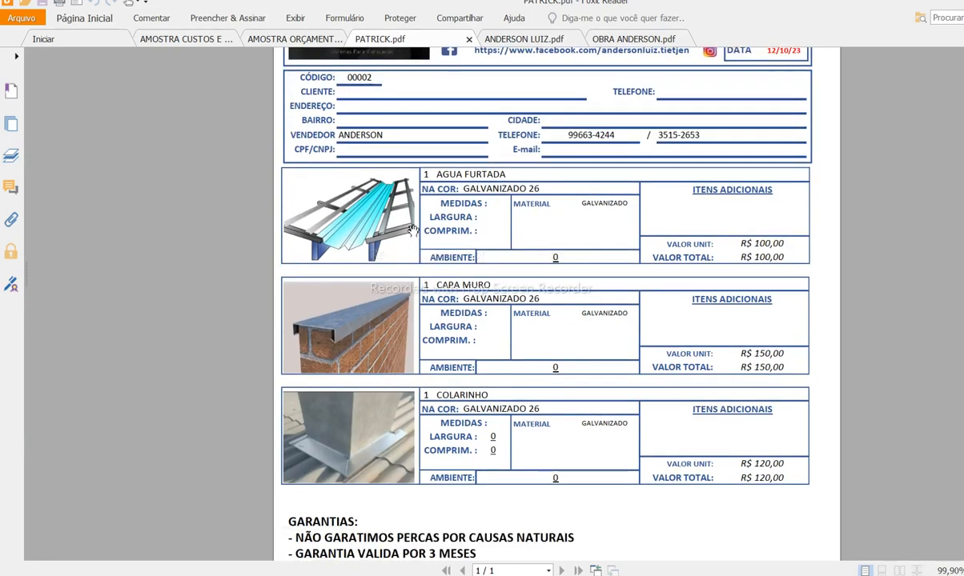
scroll(397, 298, "up", 2)
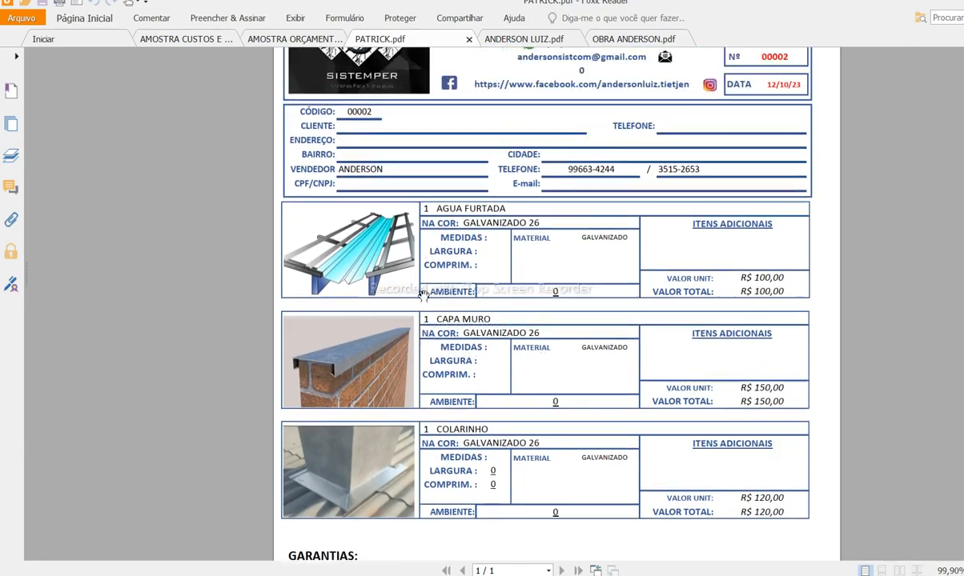
scroll(424, 298, "down", 4)
scroll(422, 296, "up", 5)
scroll(422, 296, "up", 1)
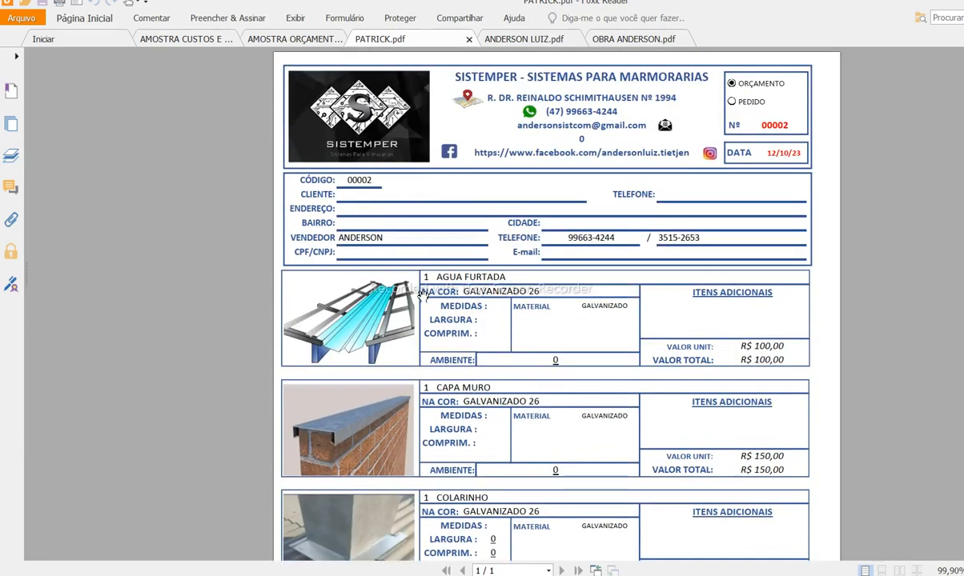
scroll(408, 285, "down", 9)
scroll(401, 279, "up", 6)
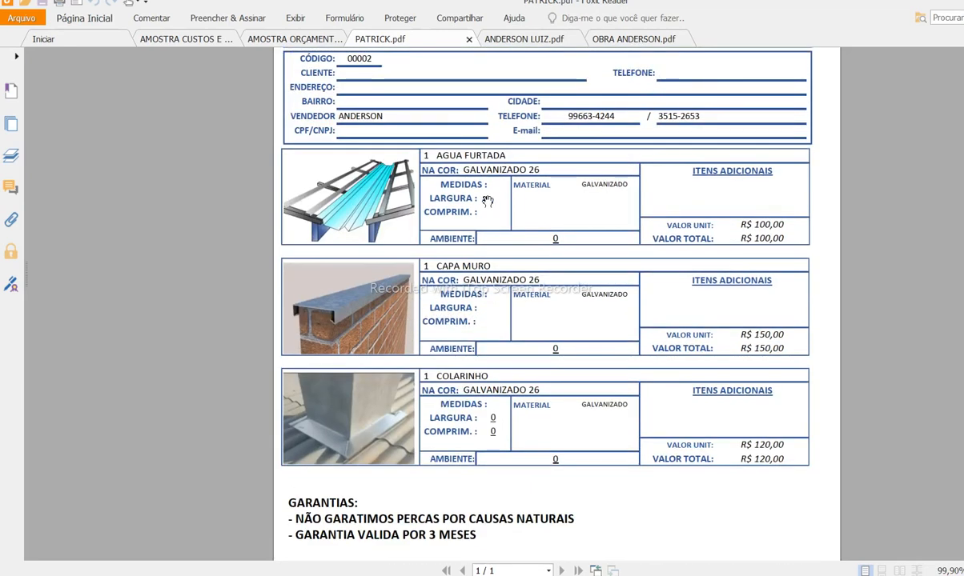
scroll(487, 200, "down", 5)
scroll(488, 268, "up", 1)
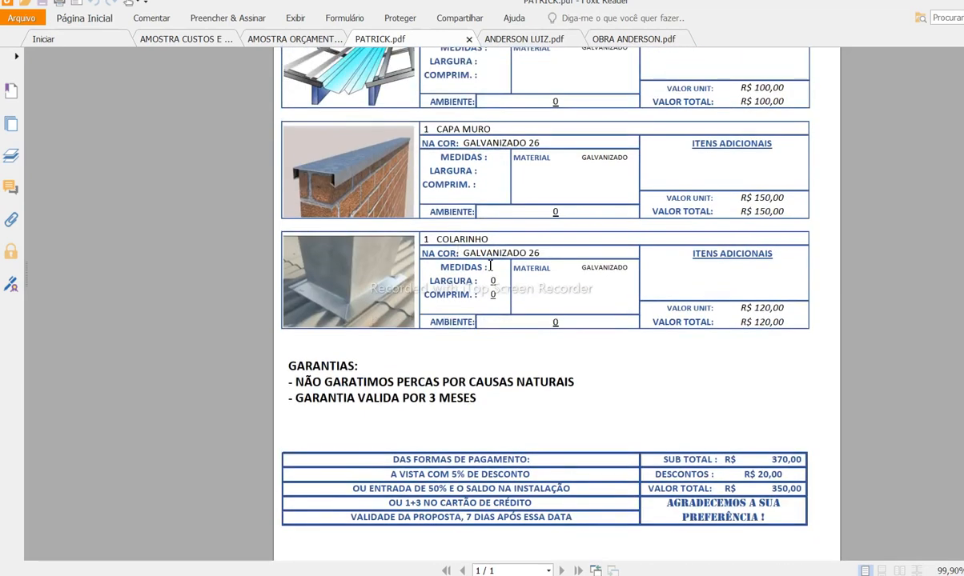
scroll(490, 266, "down", 1)
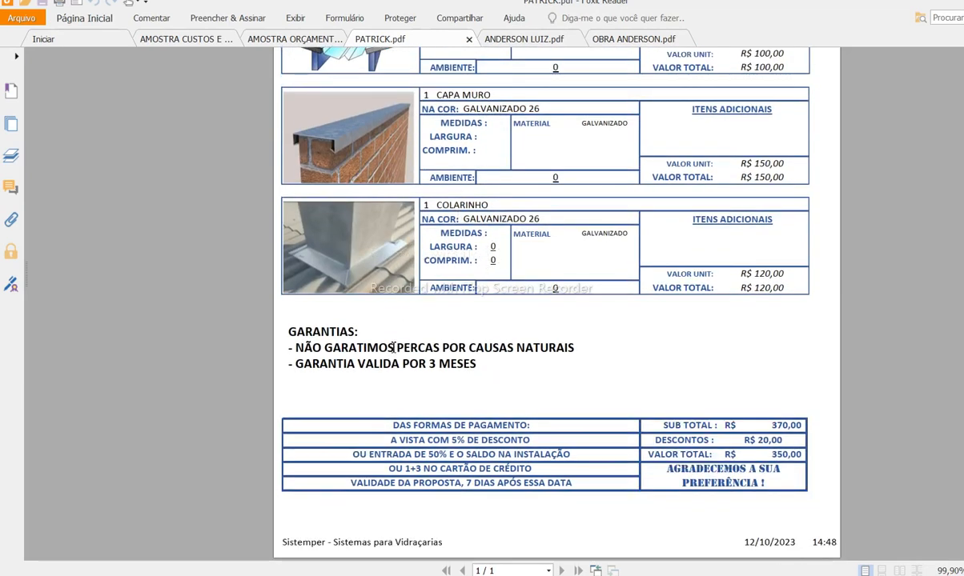
scroll(409, 331, "up", 6)
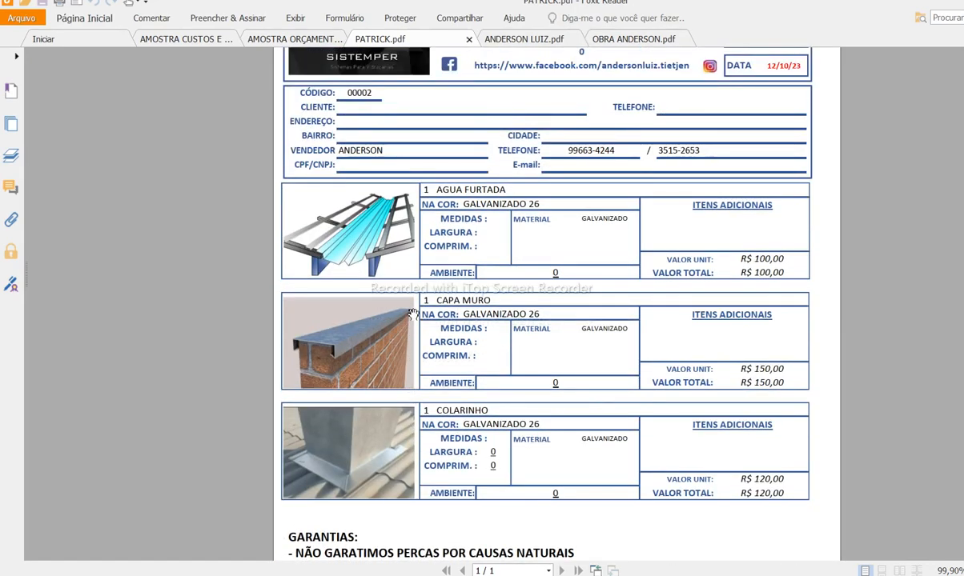
scroll(376, 252, "up", 3)
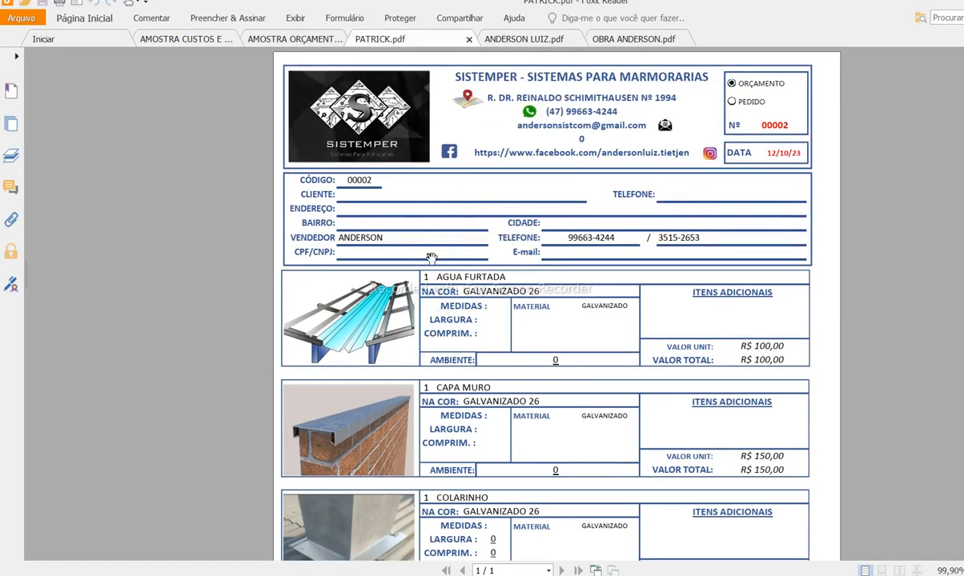
scroll(431, 258, "down", 4)
scroll(432, 257, "up", 4)
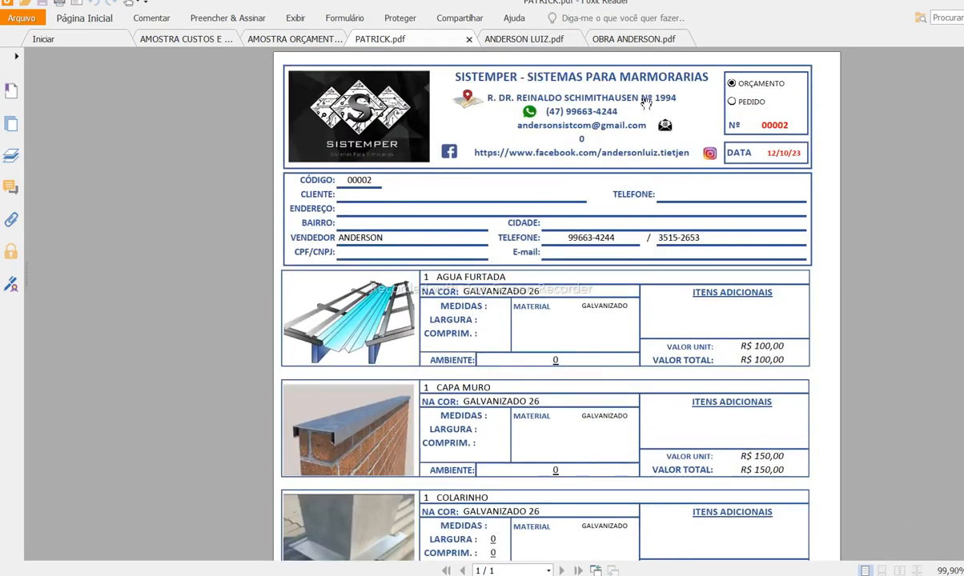
left_click(519, 40)
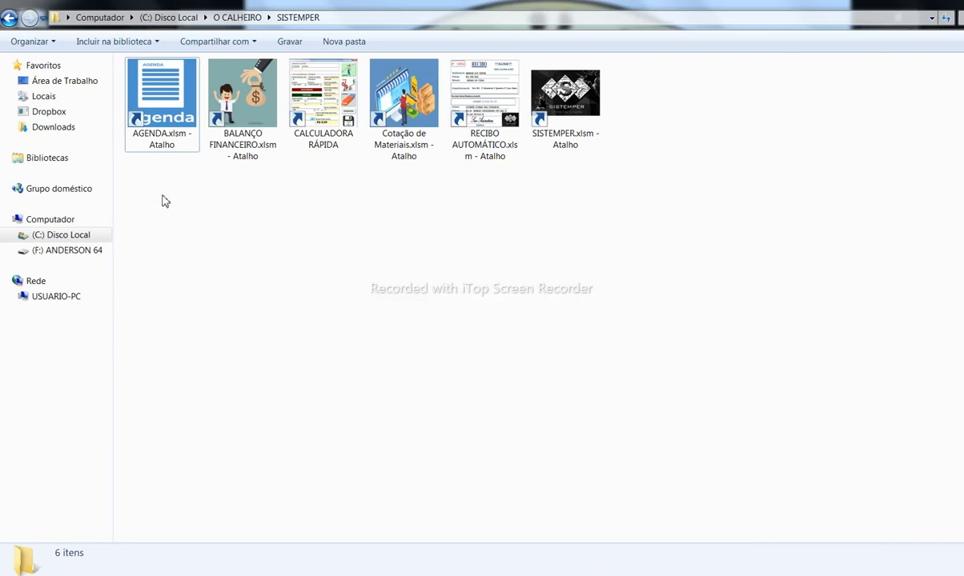
left_click_drag(158, 194, 606, 95)
left_click(539, 218)
left_click(332, 128)
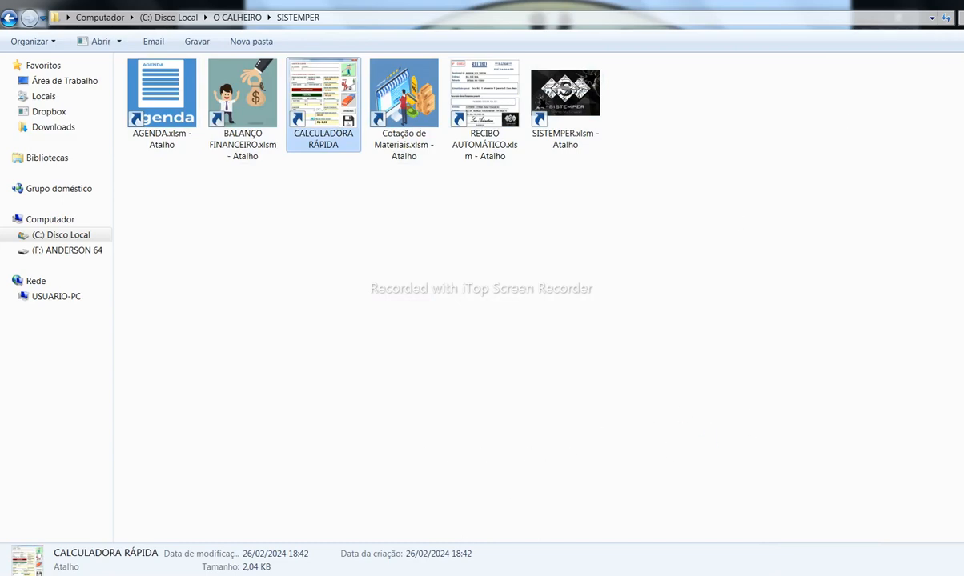
Step: Minimise the SISTEMPER Explorer window to reveal the Calculo de Custos e Lucros form
left_click(963, 2)
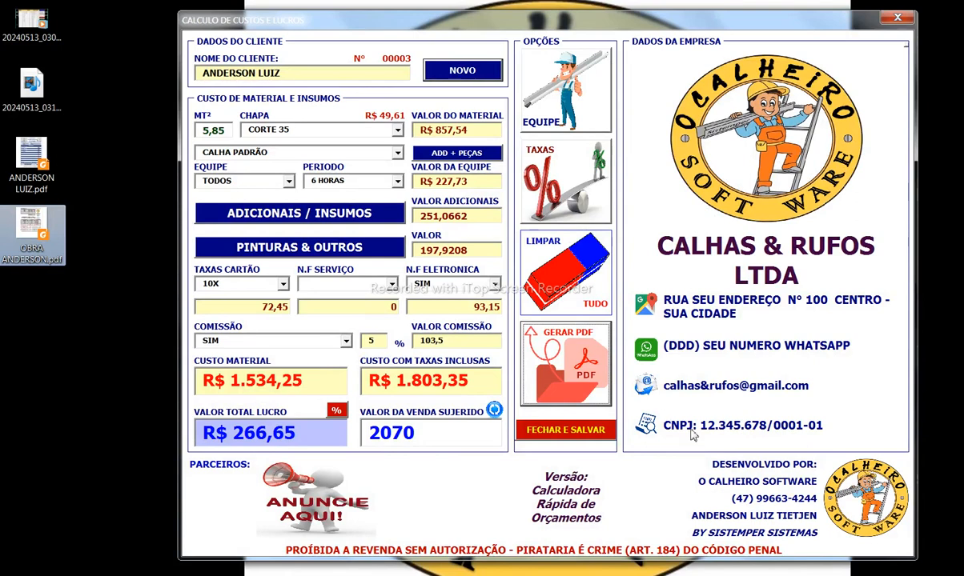